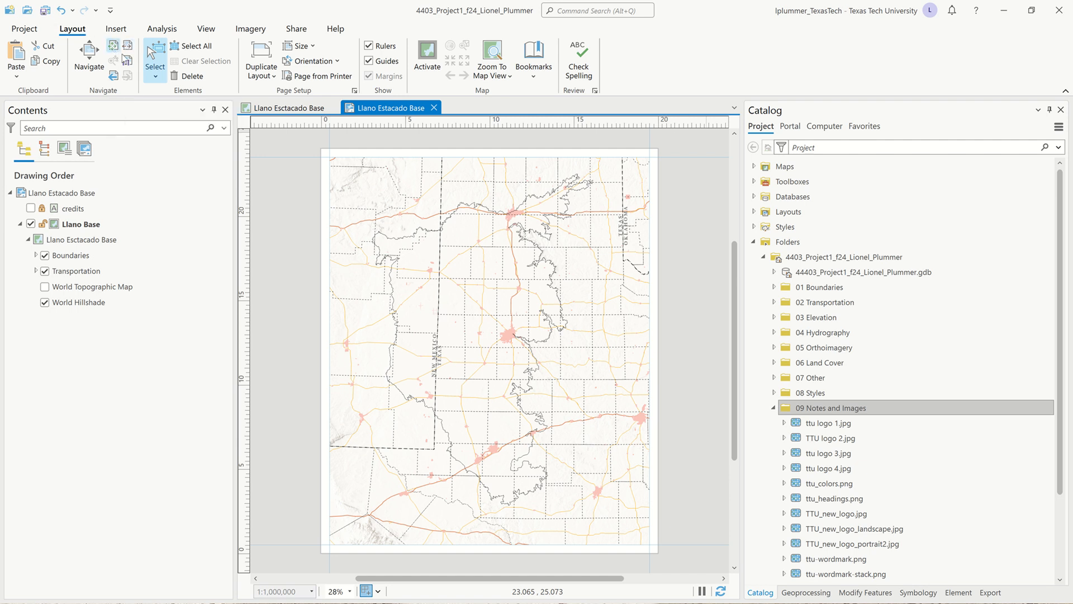
# Collapse the project's Folders list, lock the Llano Base map frame and collapse its layer tree
pyautogui.click(753, 242)
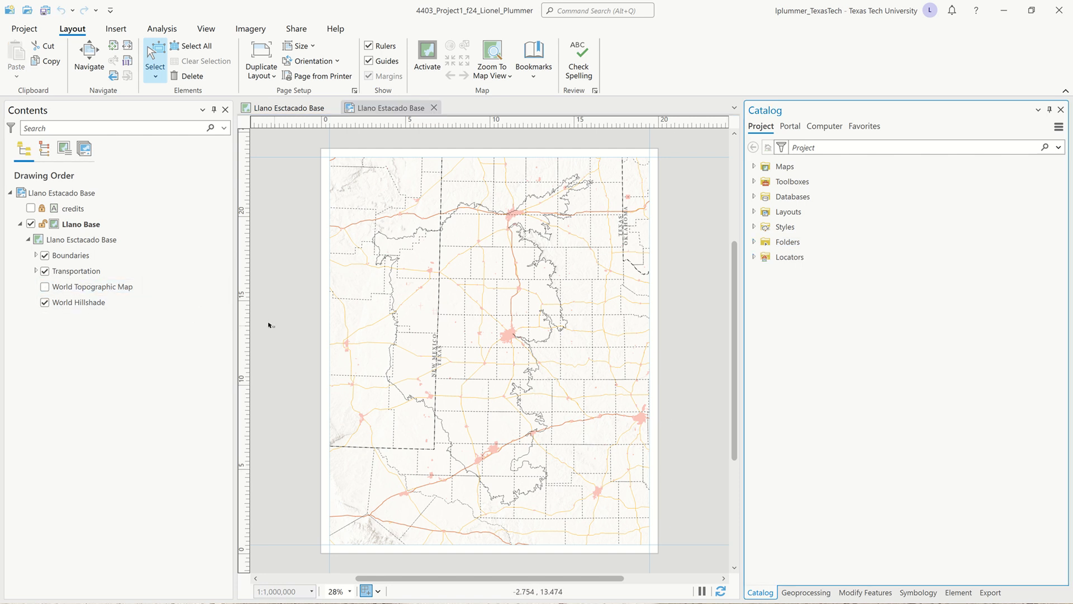
pyautogui.click(128, 273)
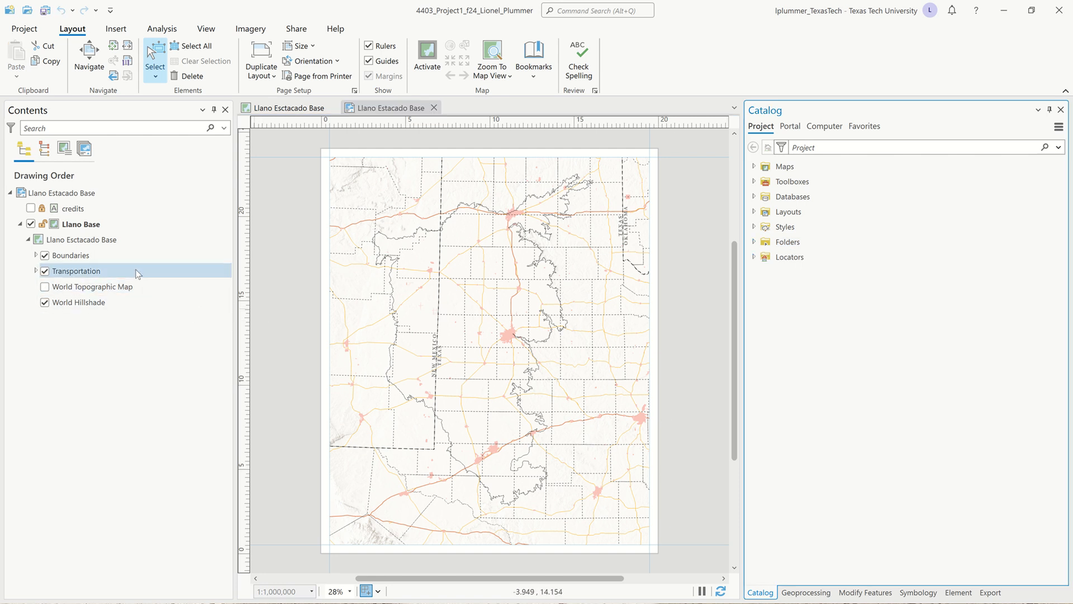
pyautogui.click(45, 225)
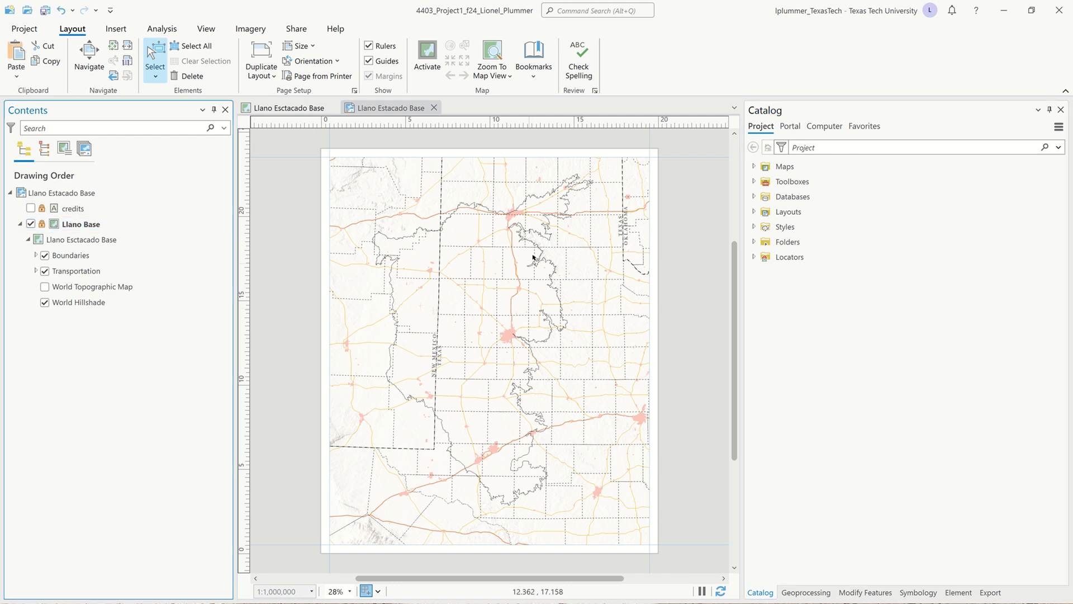
pyautogui.click(20, 224)
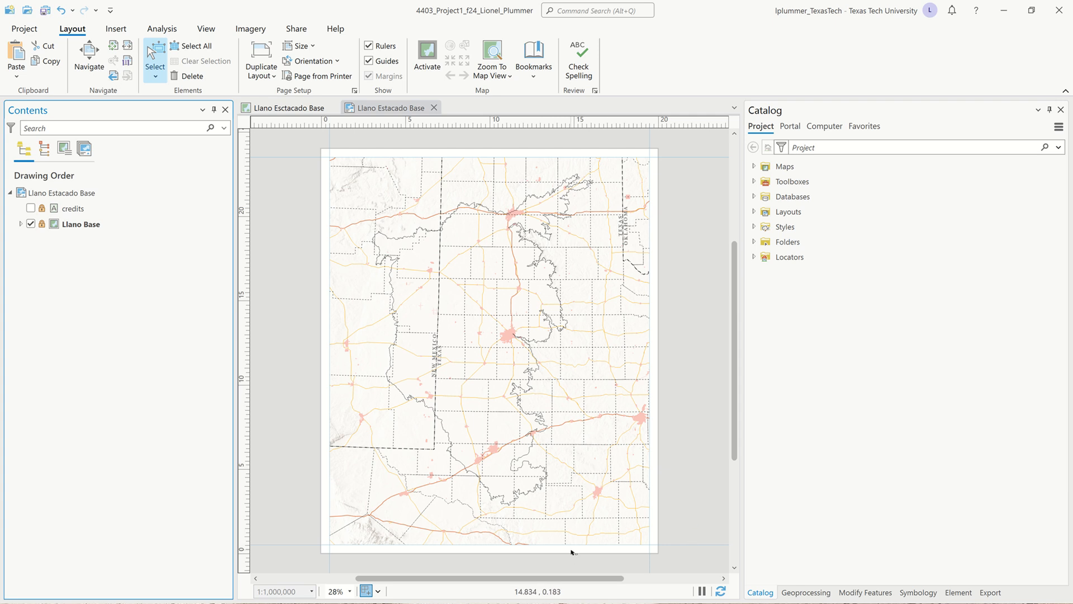
# Insert a text element near the lower-right corner of the layout page, at about X 15.65 in, Y 1.54 in
pyautogui.scroll(5, 615, 548)
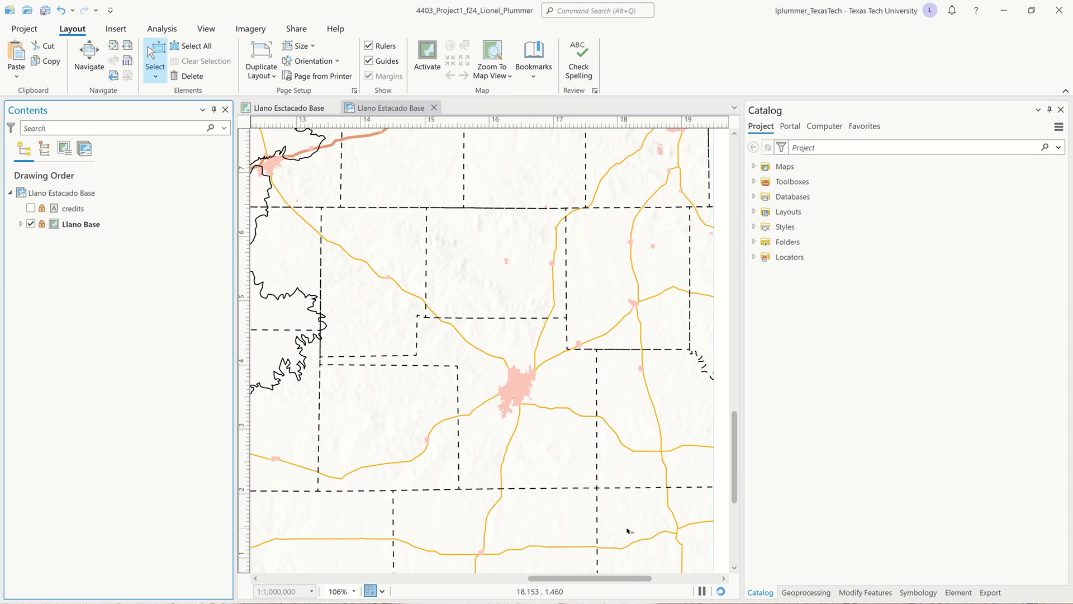
pyautogui.moveTo(621, 527); pyautogui.dragTo(580, 399)
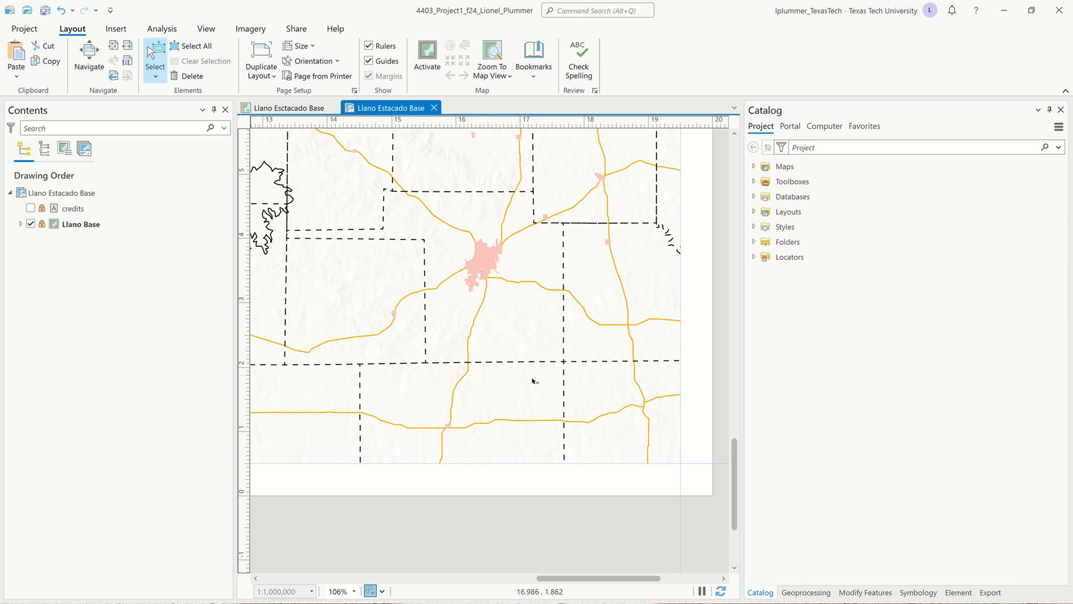
pyautogui.click(118, 30)
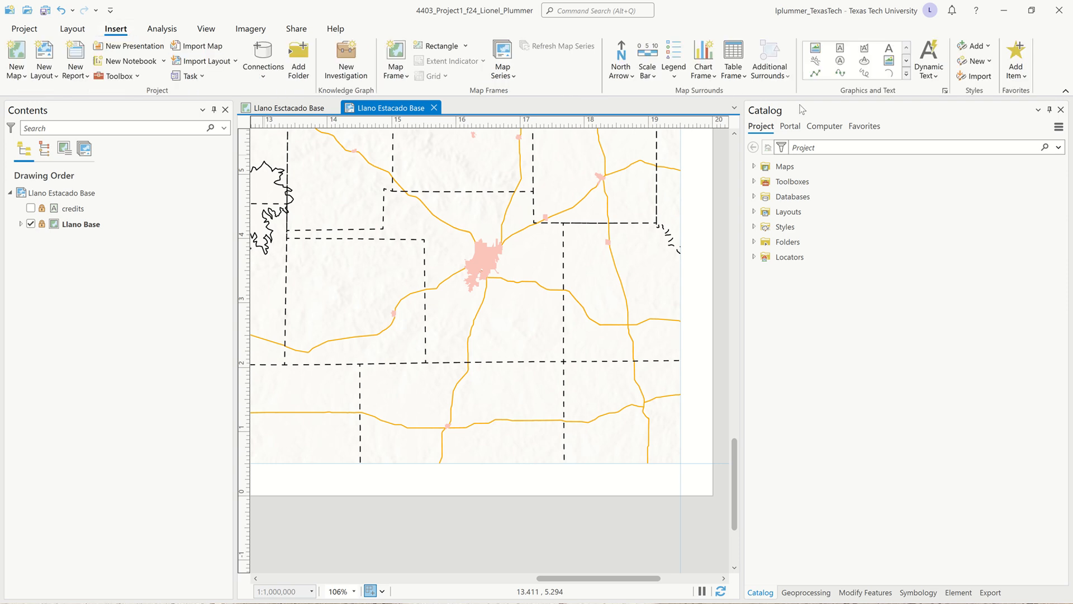
pyautogui.click(890, 49)
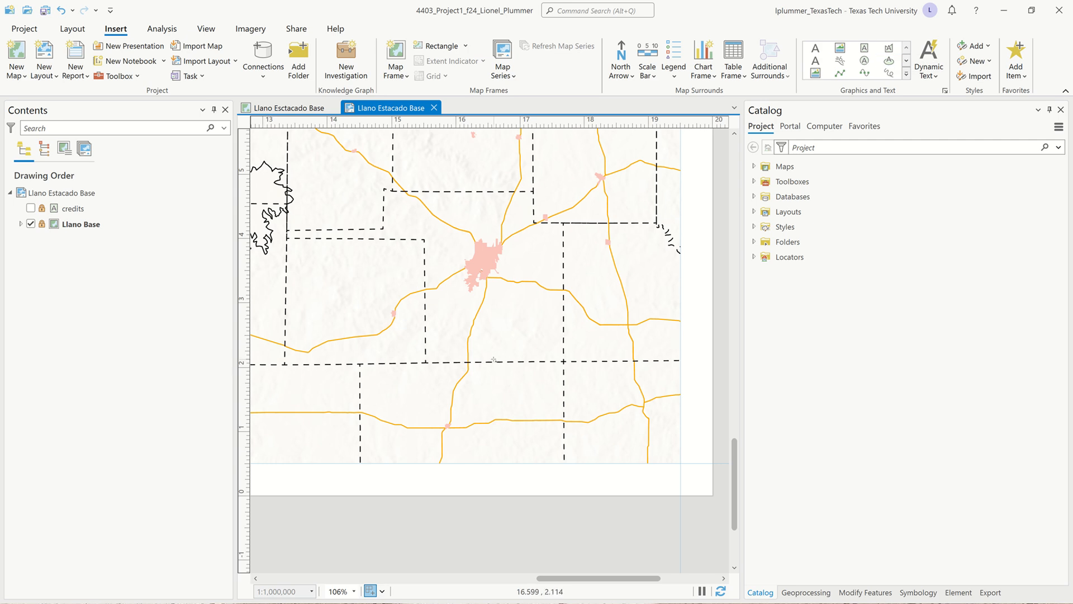
pyautogui.moveTo(436, 343); pyautogui.dragTo(664, 398)
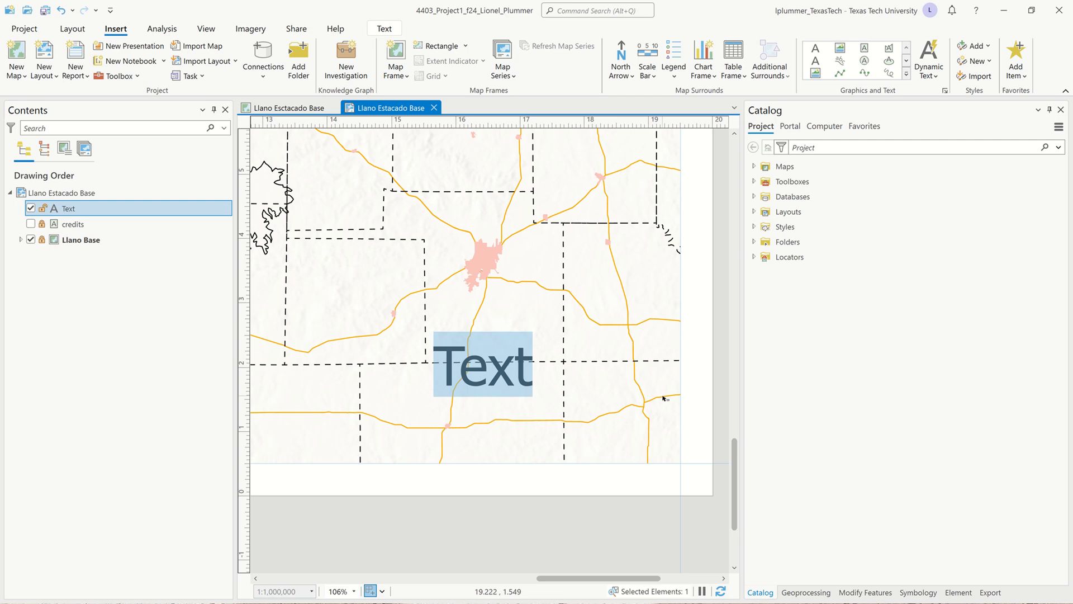
# Open the new text element's options and replace its placeholder text with the author's full name
pyautogui.doubleClick(55, 211)
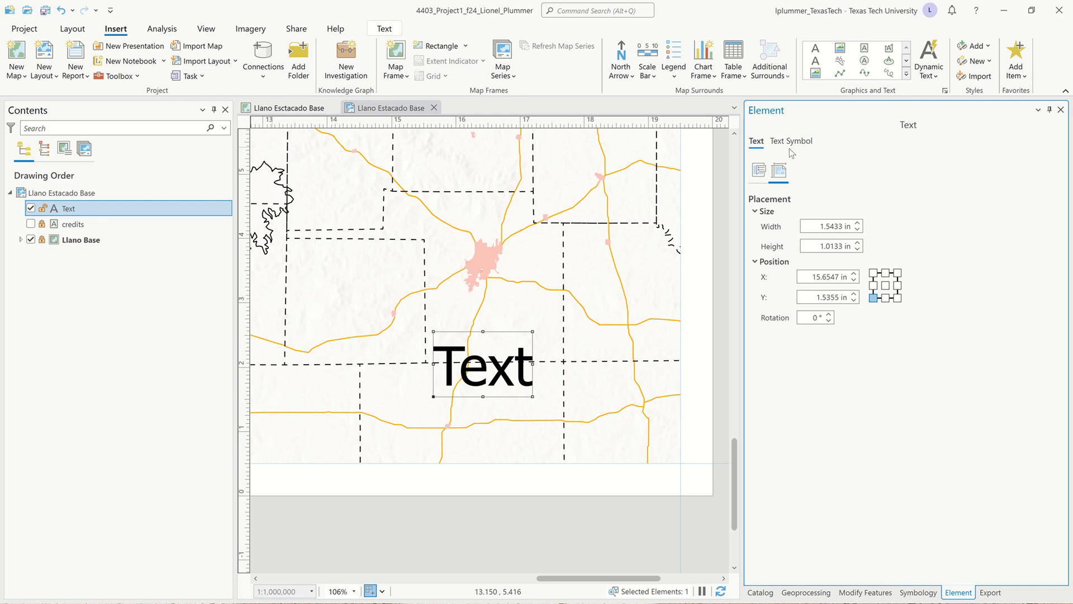
pyautogui.click(760, 169)
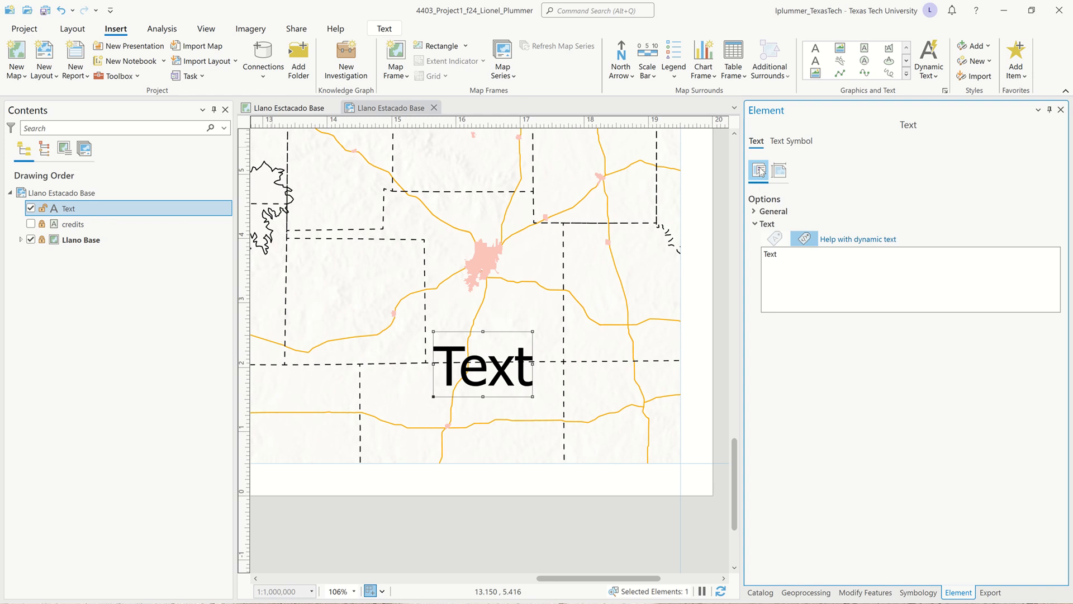
pyautogui.click(755, 212)
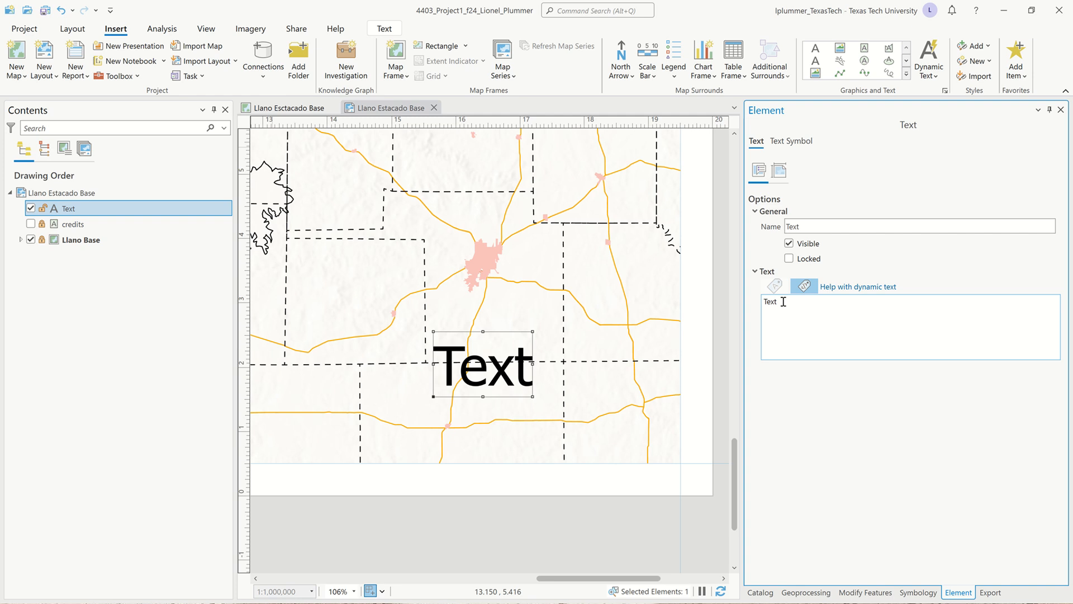
pyautogui.moveTo(783, 301); pyautogui.dragTo(745, 298)
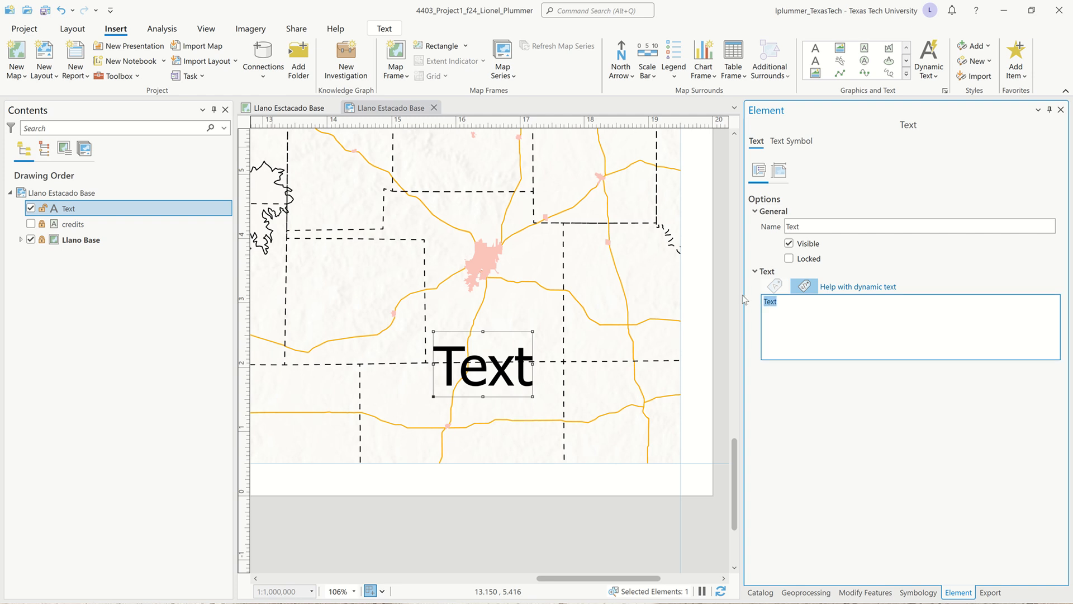
pyautogui.write('Lionel Plummer')
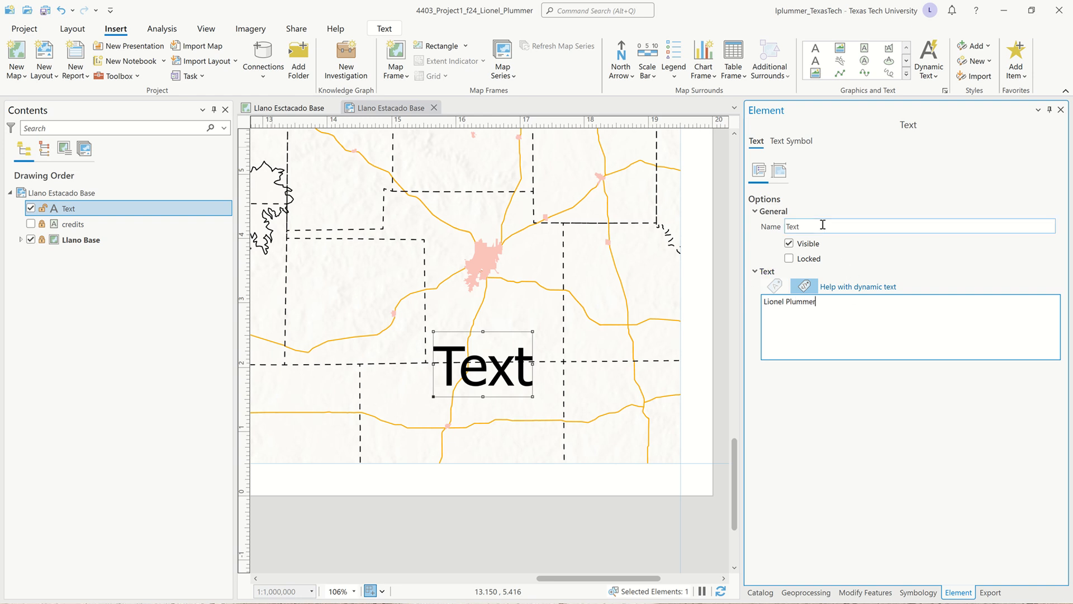
# Rename the author text element as Name
pyautogui.moveTo(820, 226); pyautogui.dragTo(781, 225)
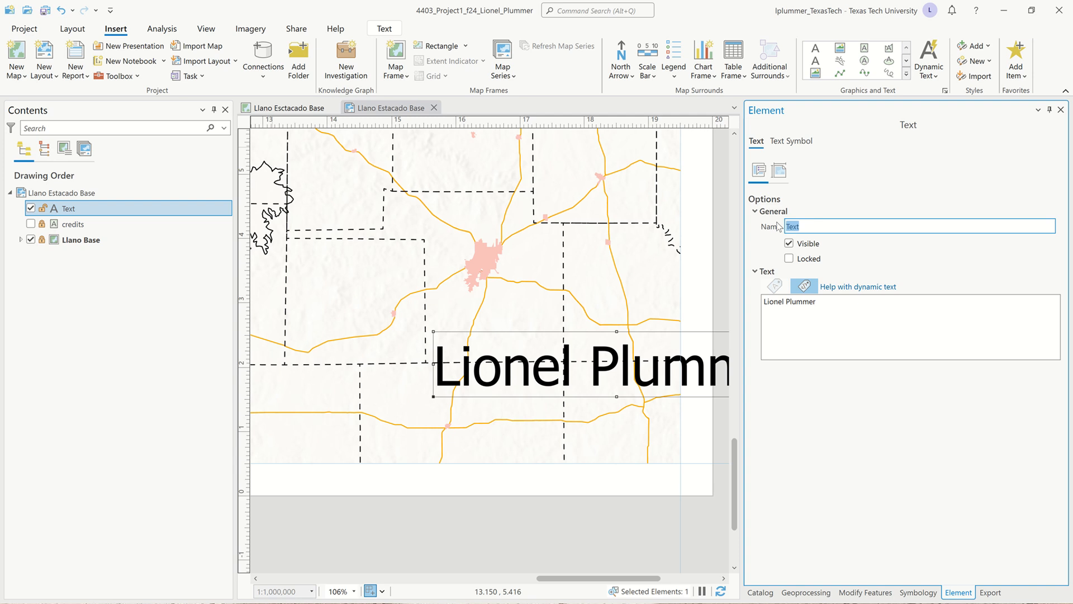
pyautogui.press('BackSpace')
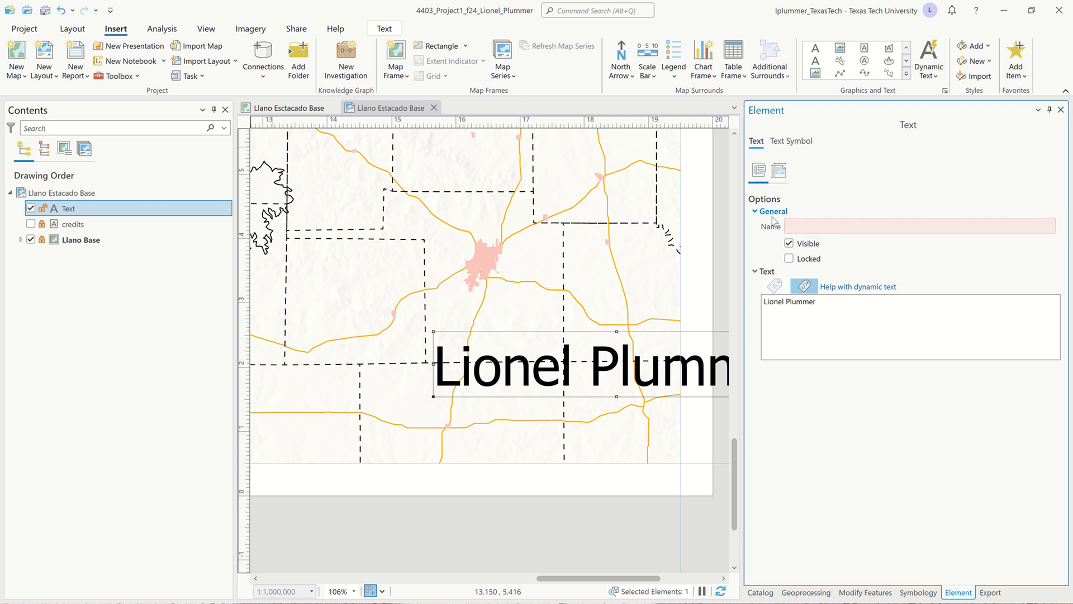
pyautogui.write('Name')
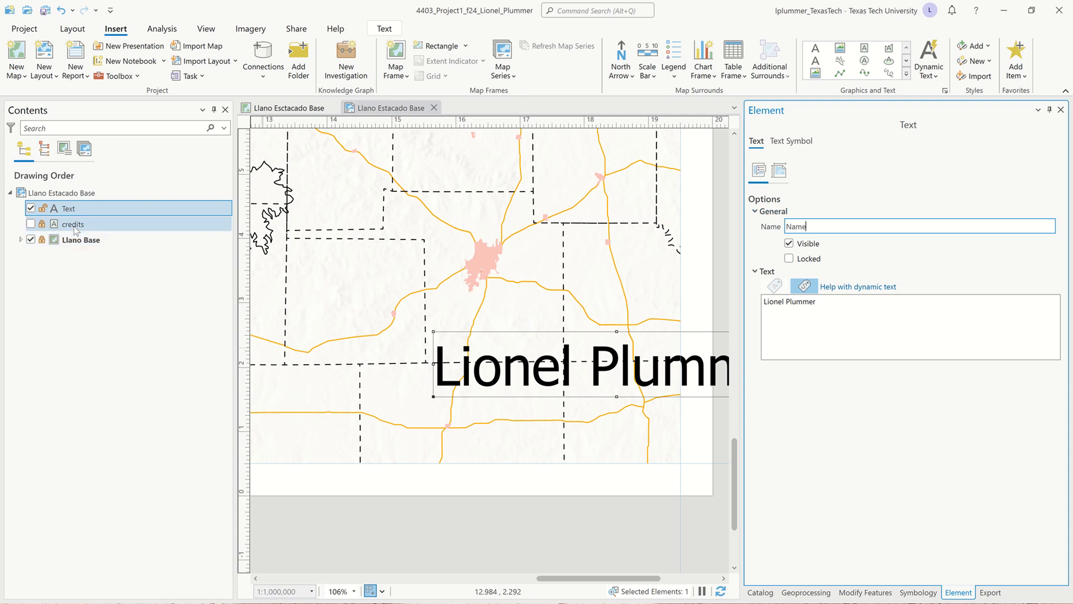
pyautogui.click(919, 274)
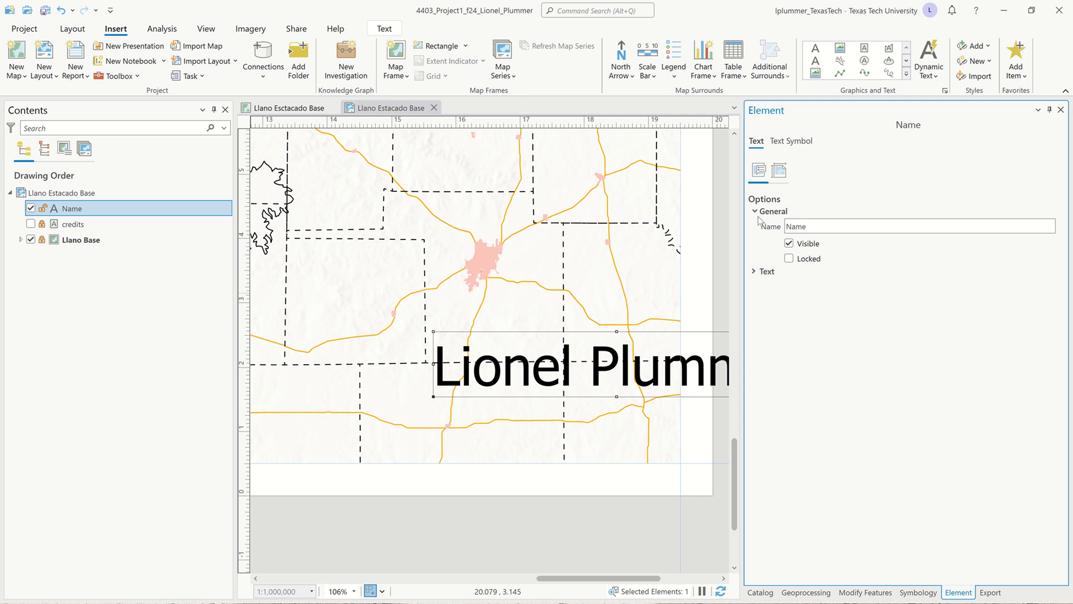
# Set the author text's font size to 18 pt and move it just below the dashed county line in the map's lower-right area
pyautogui.click(779, 171)
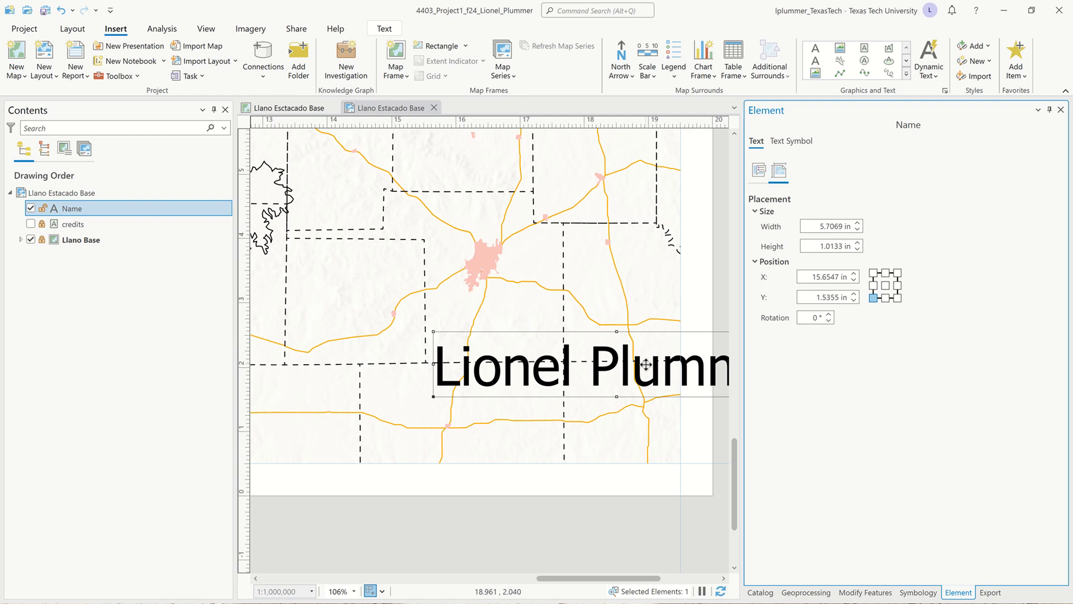
pyautogui.moveTo(646, 365); pyautogui.dragTo(493, 318)
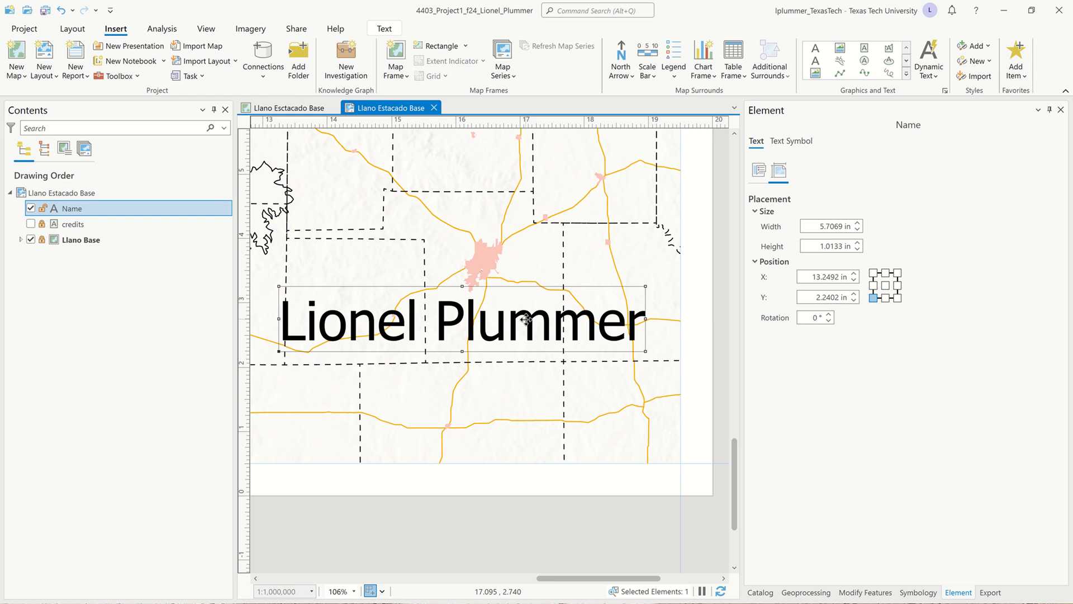
pyautogui.click(795, 142)
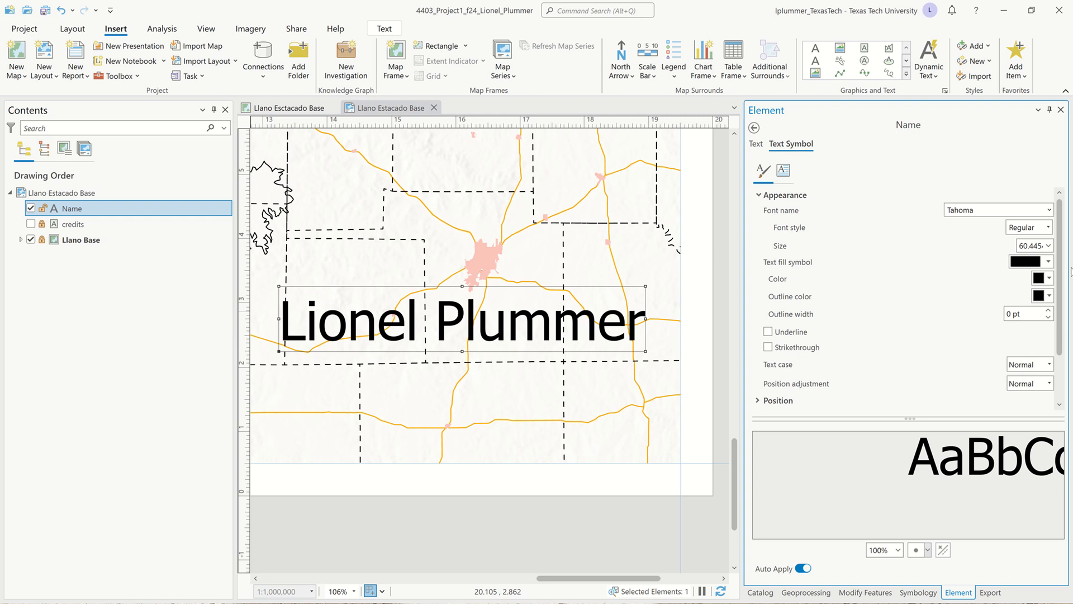
pyautogui.click(1031, 242)
pyautogui.write('18')
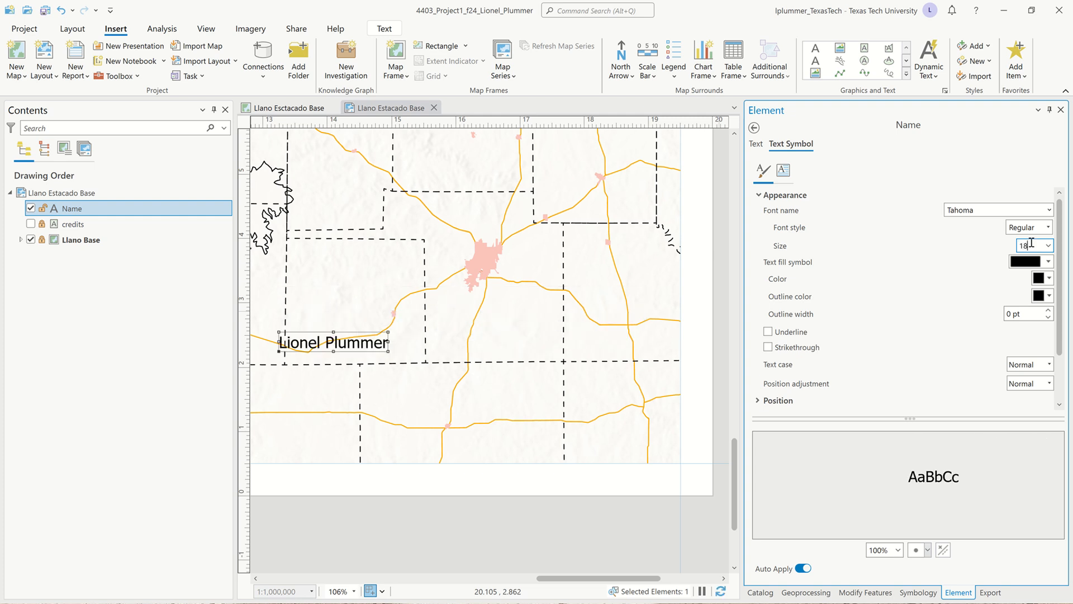
pyautogui.press('Tab')
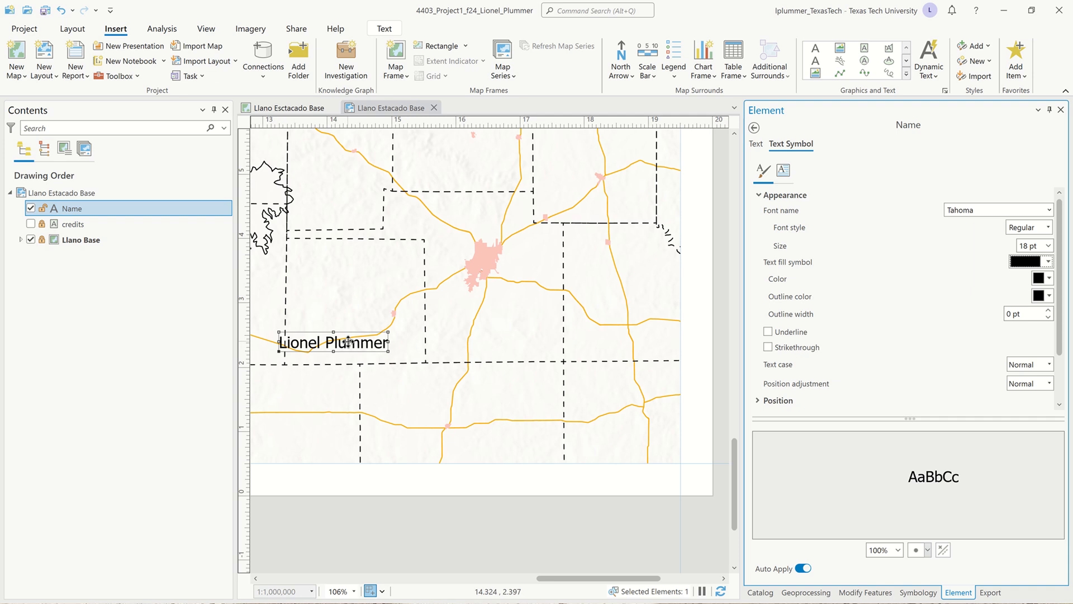
pyautogui.moveTo(346, 344); pyautogui.dragTo(516, 373)
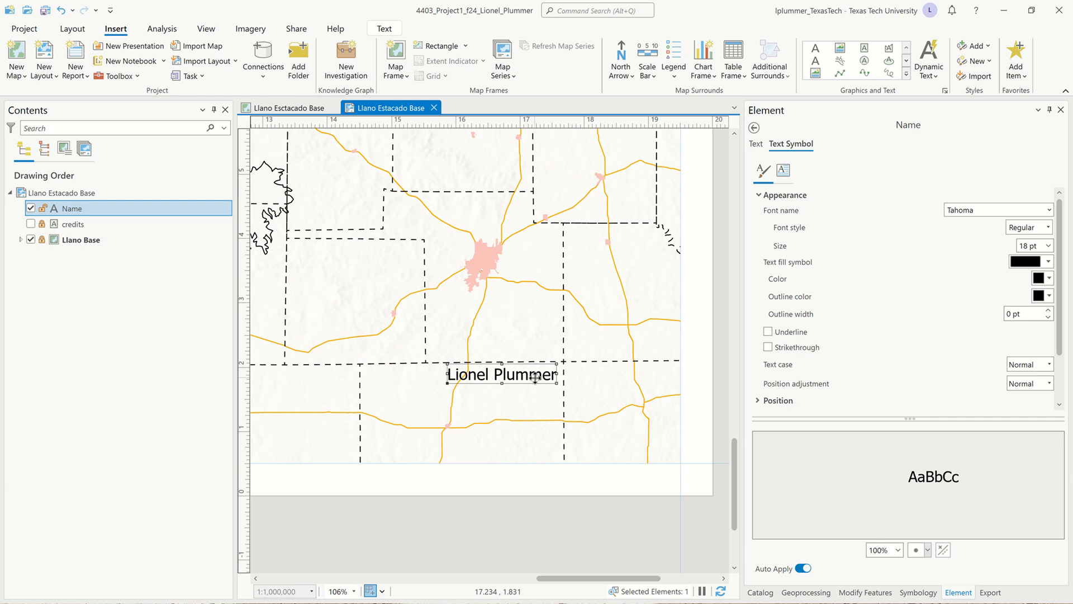
# Change the author text's font to Times New Roman
pyautogui.scroll(4, 536, 378)
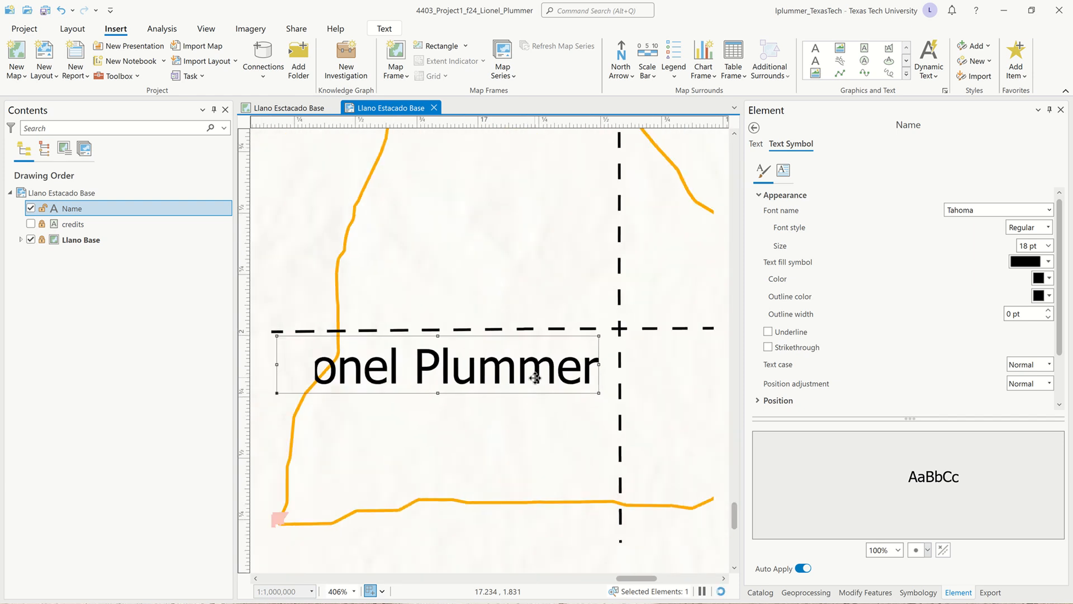
pyautogui.scroll(-2, 535, 378)
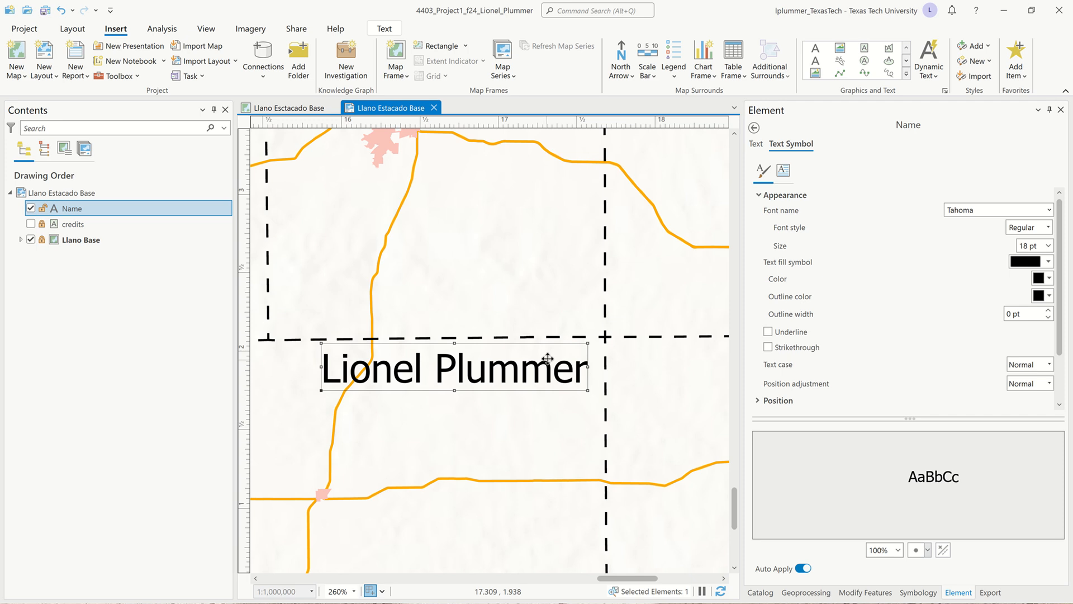
pyautogui.click(1049, 210)
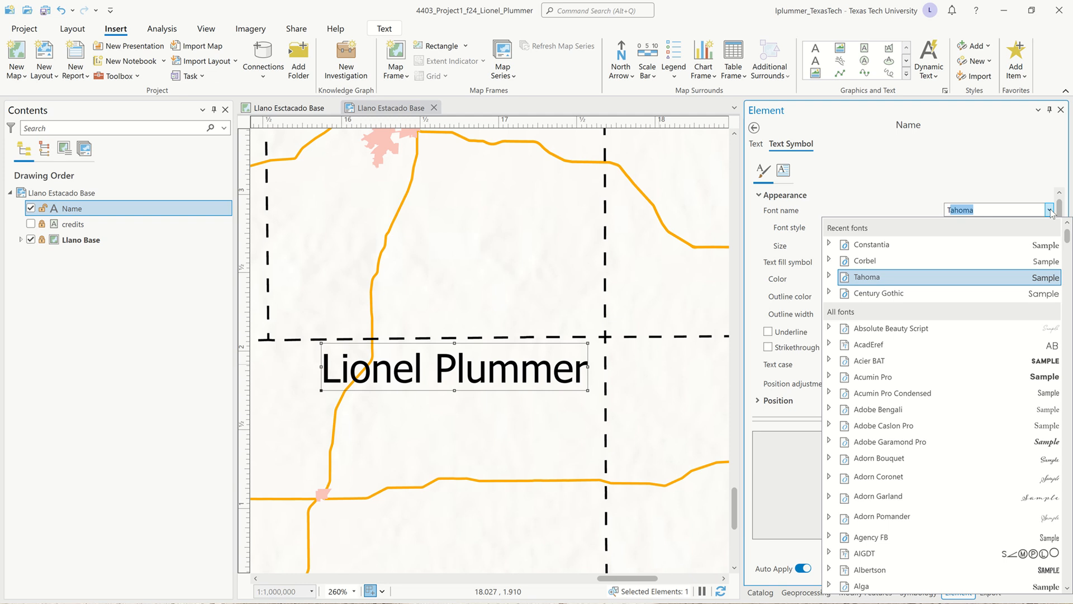
pyautogui.write('Times New R')
pyautogui.press('Return')
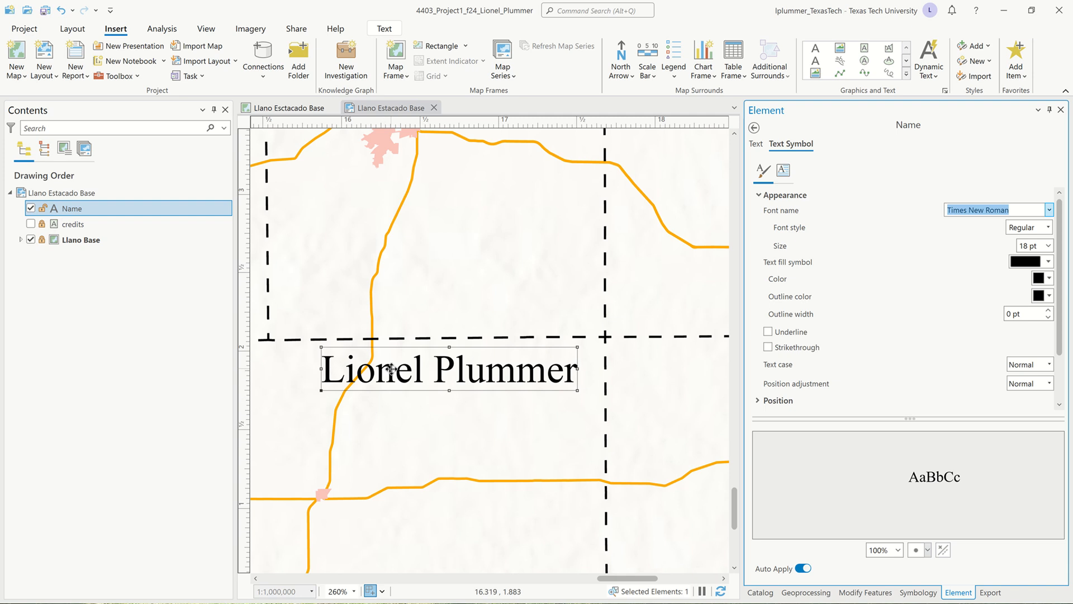
# Reposition the author text between the dashed county line above and the orange road below, clear of the vertical dashed line
pyautogui.moveTo(391, 369); pyautogui.dragTo(435, 402)
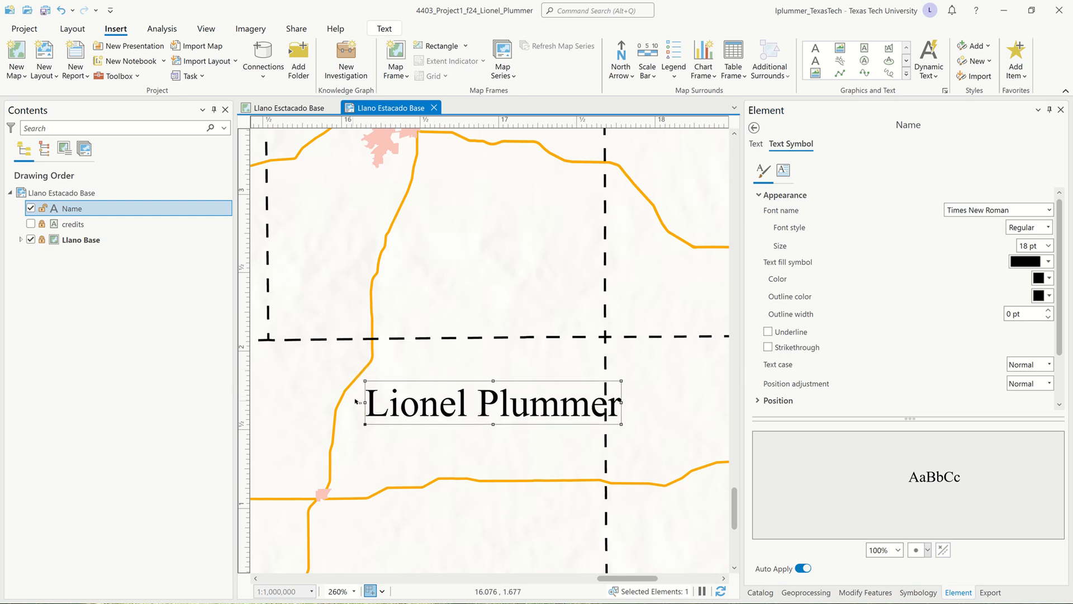
pyautogui.scroll(4, 355, 401)
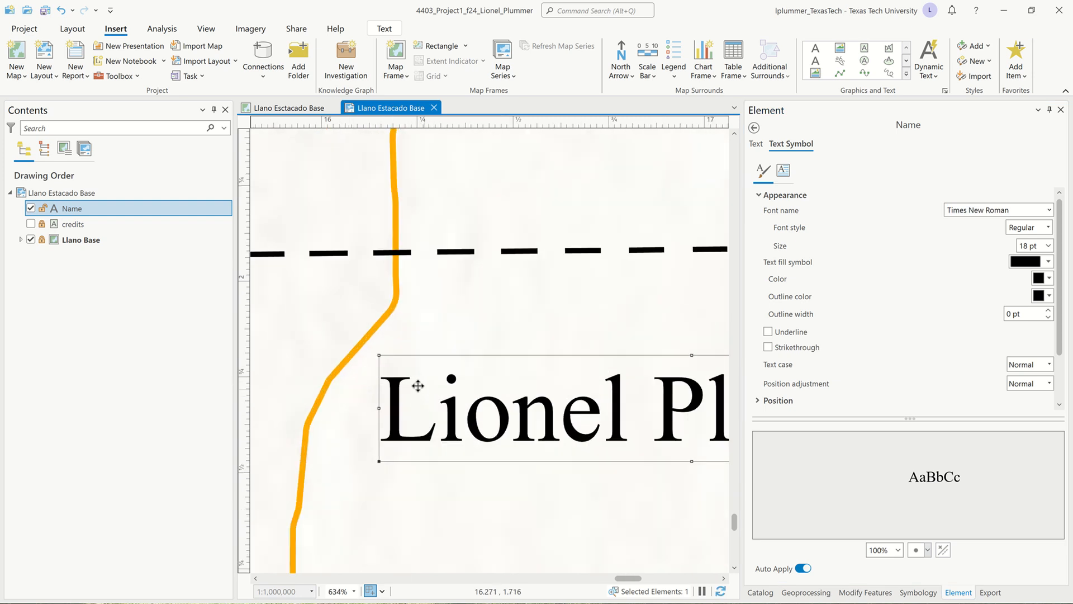
pyautogui.scroll(-4, 414, 383)
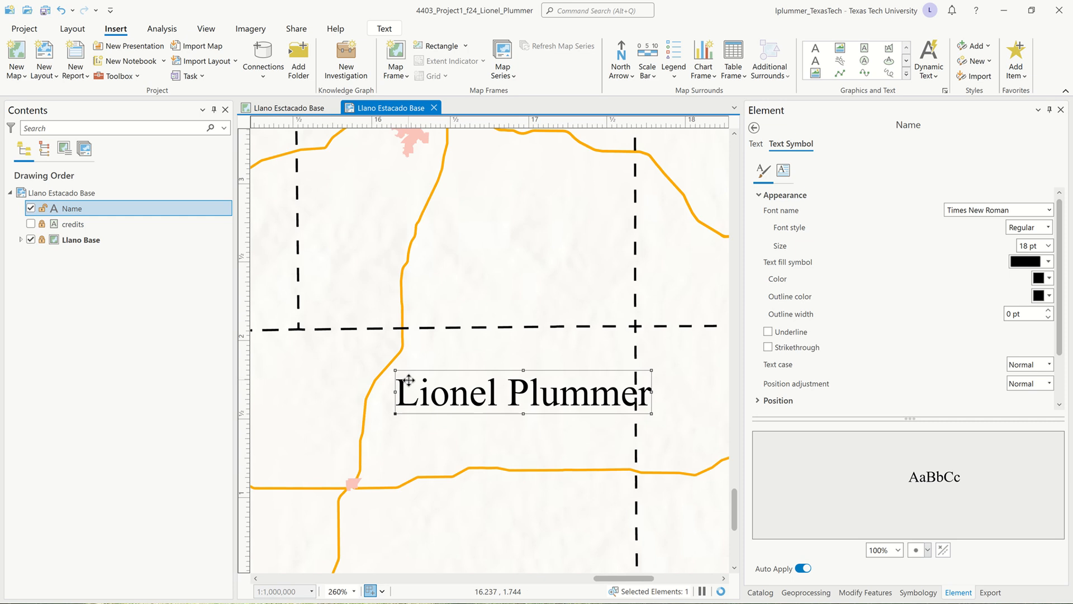
pyautogui.moveTo(506, 391); pyautogui.dragTo(476, 388)
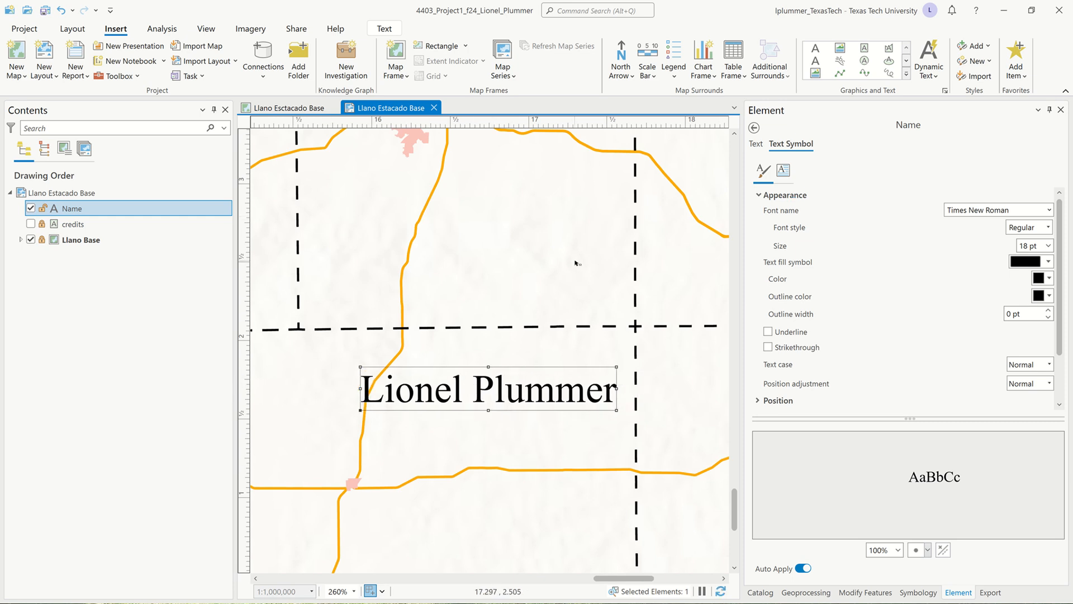
# Duplicate the author text and place the copy directly beneath the original, left-aligned with it at about X 15.93 in, Y 1.20 in
pyautogui.scroll(-2, 571, 239)
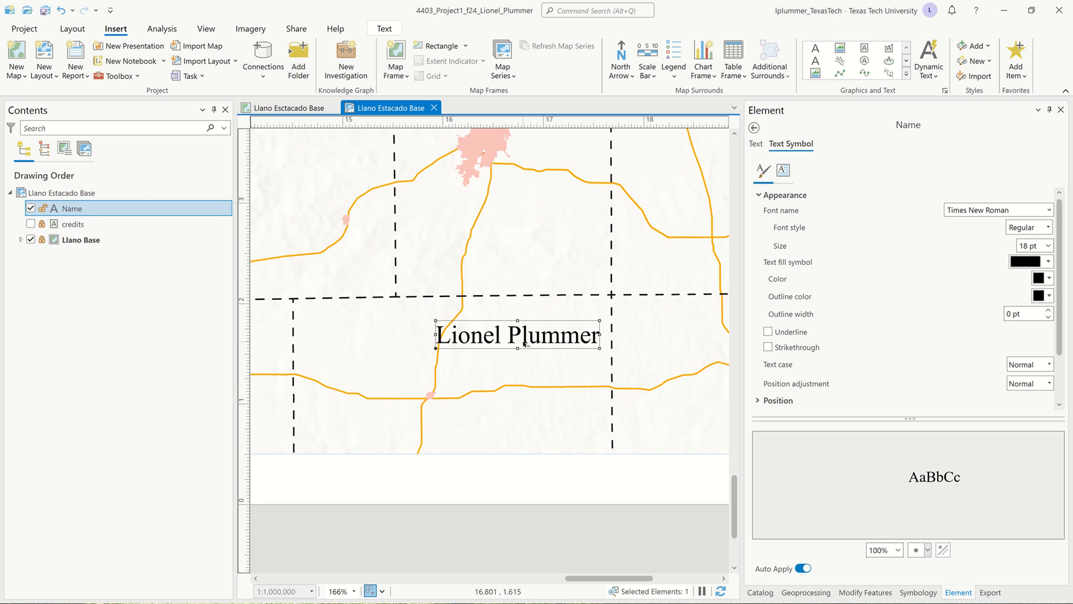
pyautogui.hotkey('ctrl', 'c')
pyautogui.hotkey('ctrl', 'v')
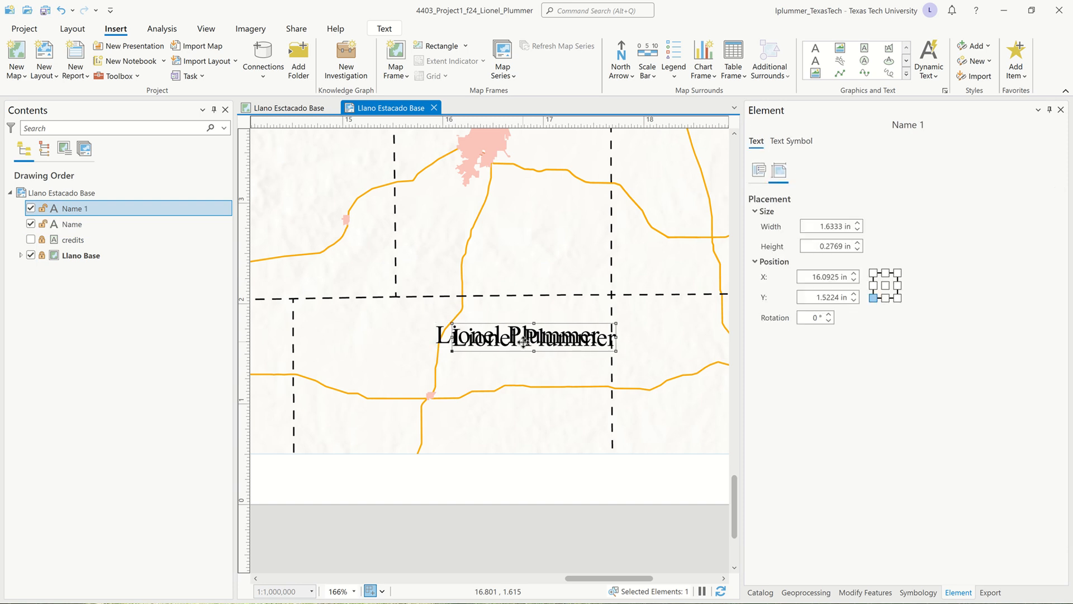
pyautogui.moveTo(507, 348); pyautogui.dragTo(510, 375)
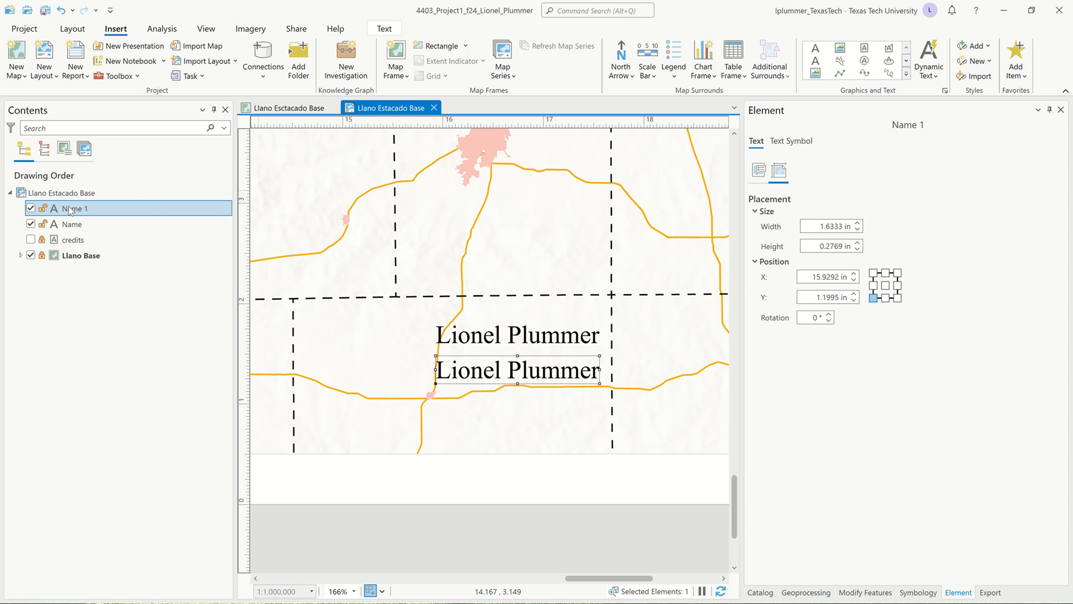
# Replace the duplicated author text's content with NRM 4403
pyautogui.click(48, 213)
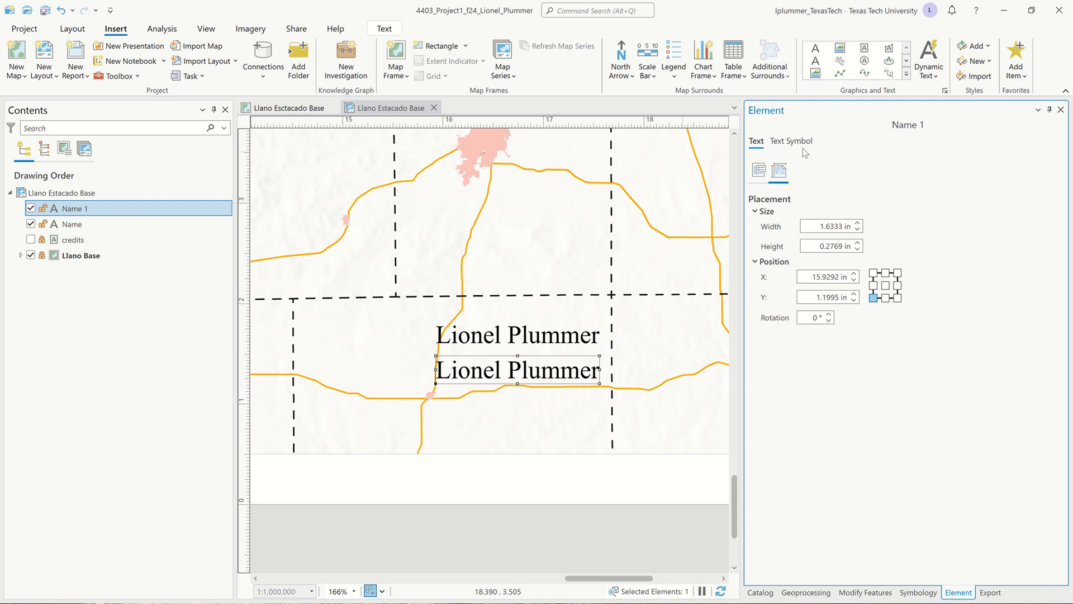
pyautogui.click(759, 170)
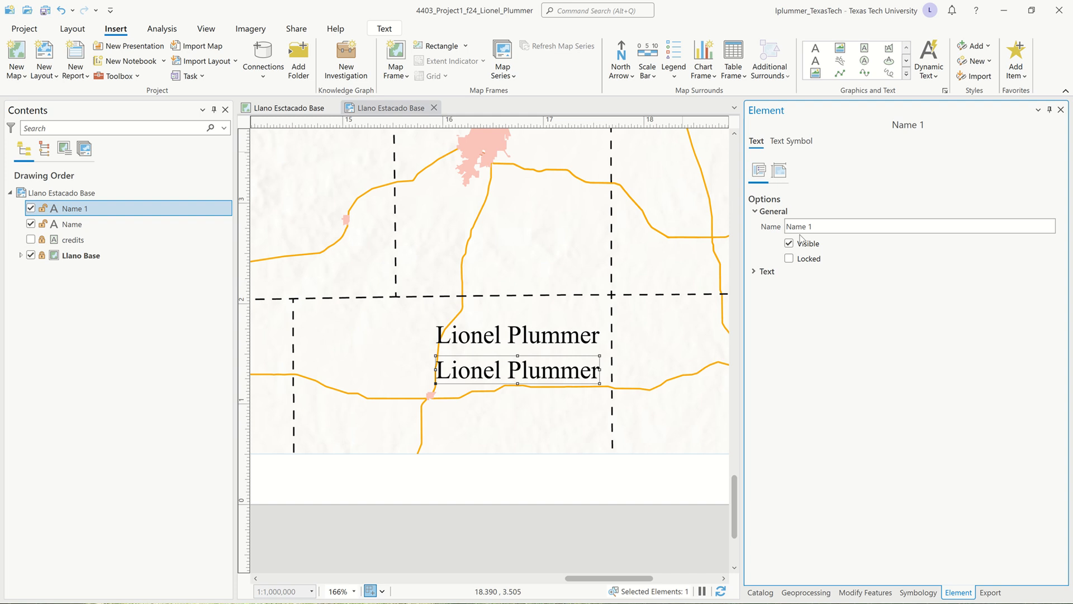
pyautogui.click(756, 271)
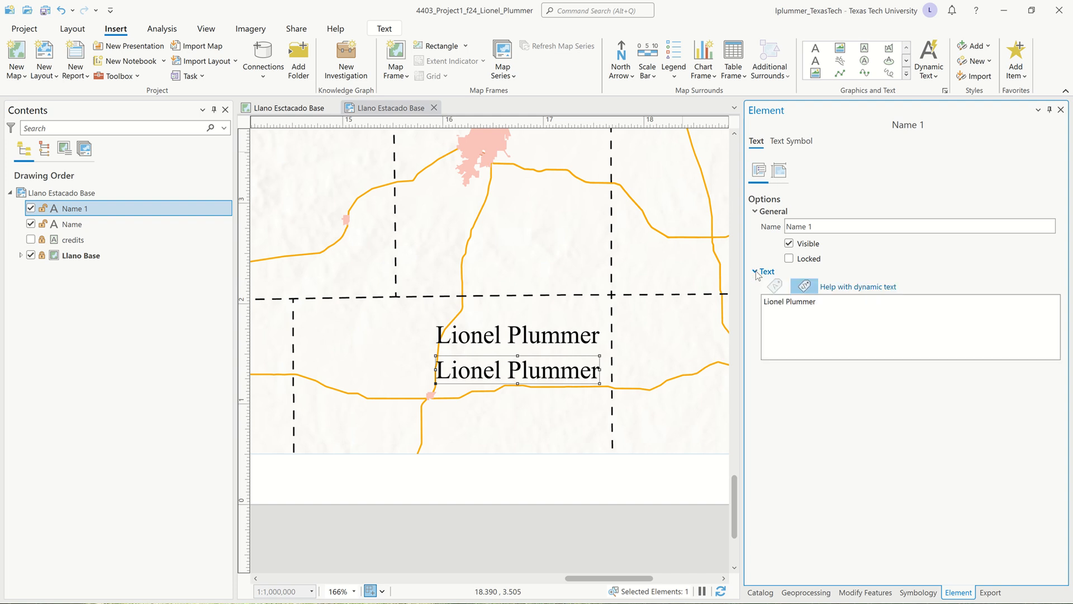
pyautogui.moveTo(829, 305); pyautogui.dragTo(761, 321)
pyautogui.press('capslock')
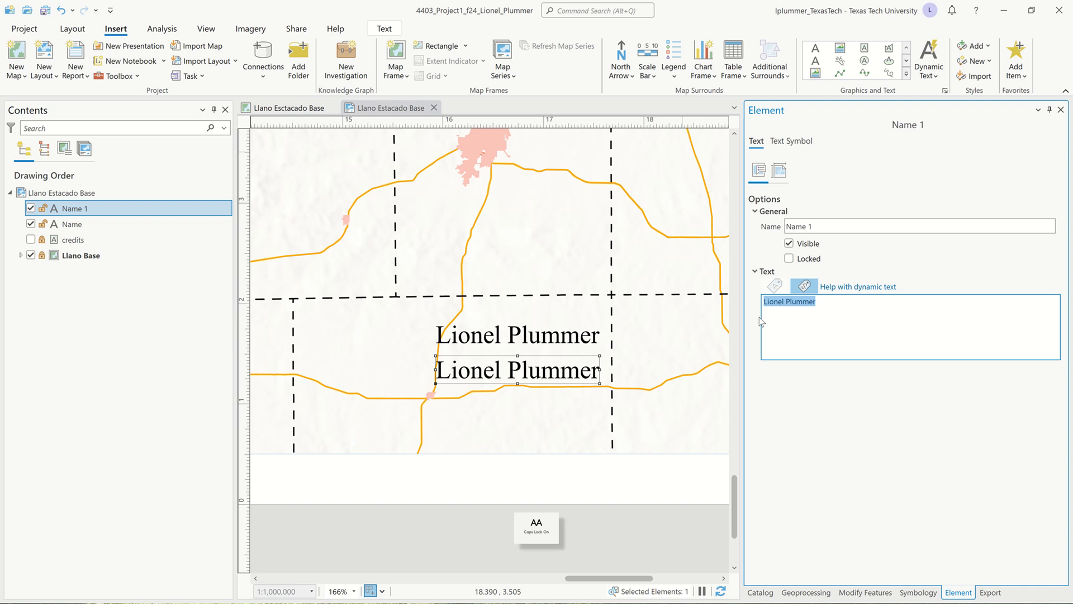
pyautogui.write('NRM')
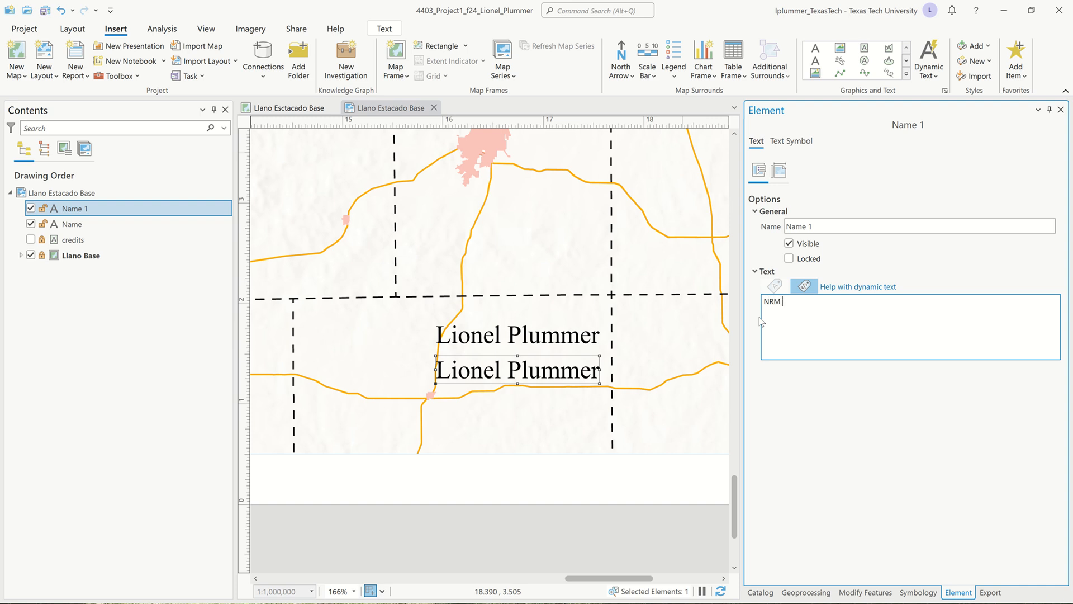
pyautogui.write(' 4403')
# Rename the NRM 4403 text element as Class
pyautogui.moveTo(837, 225); pyautogui.dragTo(721, 228)
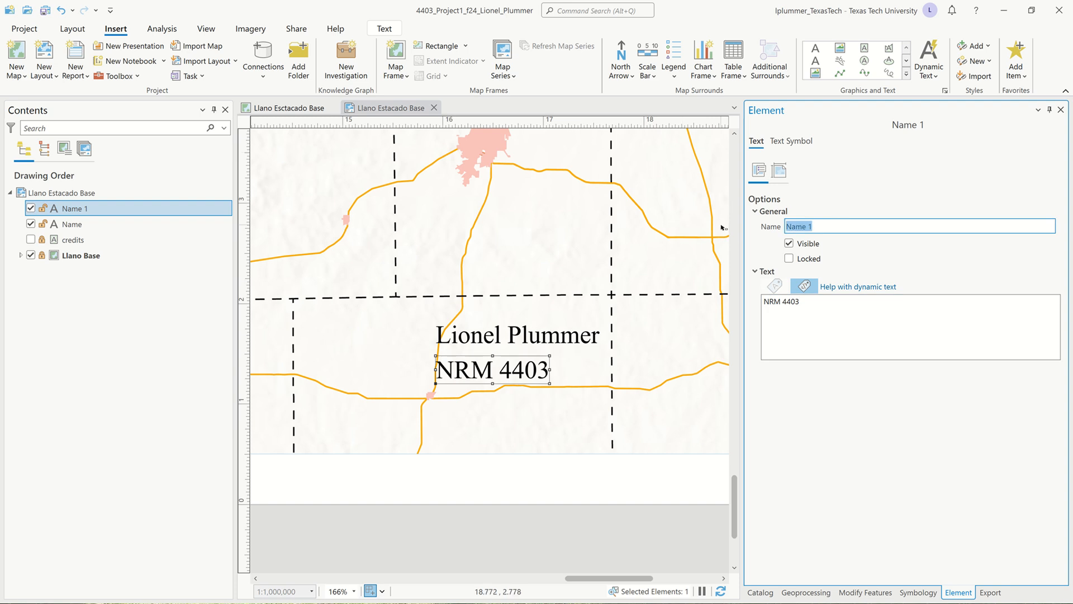
pyautogui.write('C')
pyautogui.press('capslock')
pyautogui.write('lass')
pyautogui.press('Return')
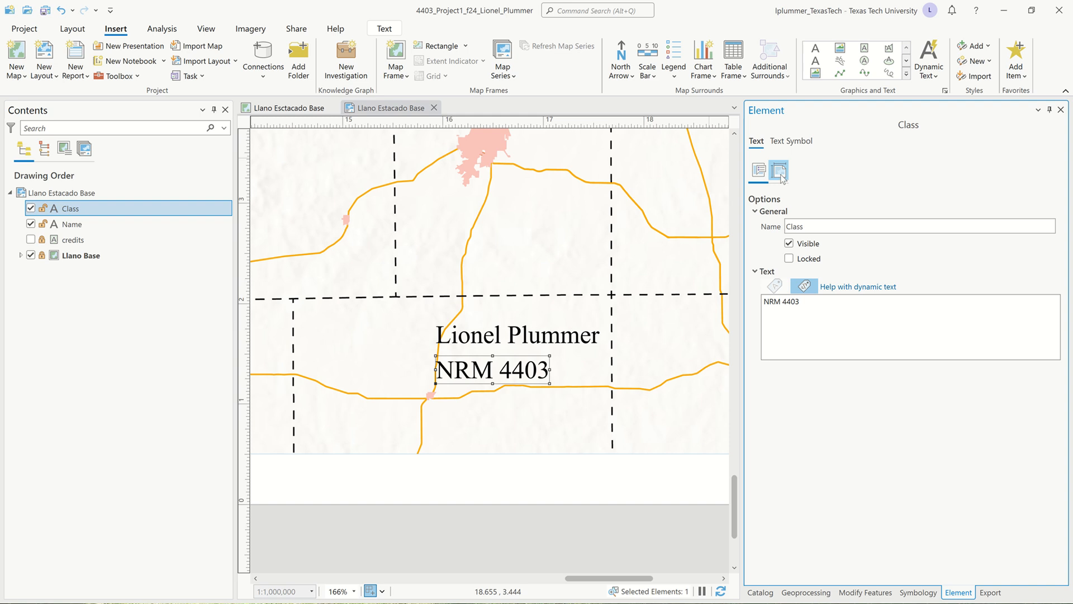
# Set the NRM 4403 text's font size to 15 pt and move it to roughly centred just beneath the author text
pyautogui.click(802, 144)
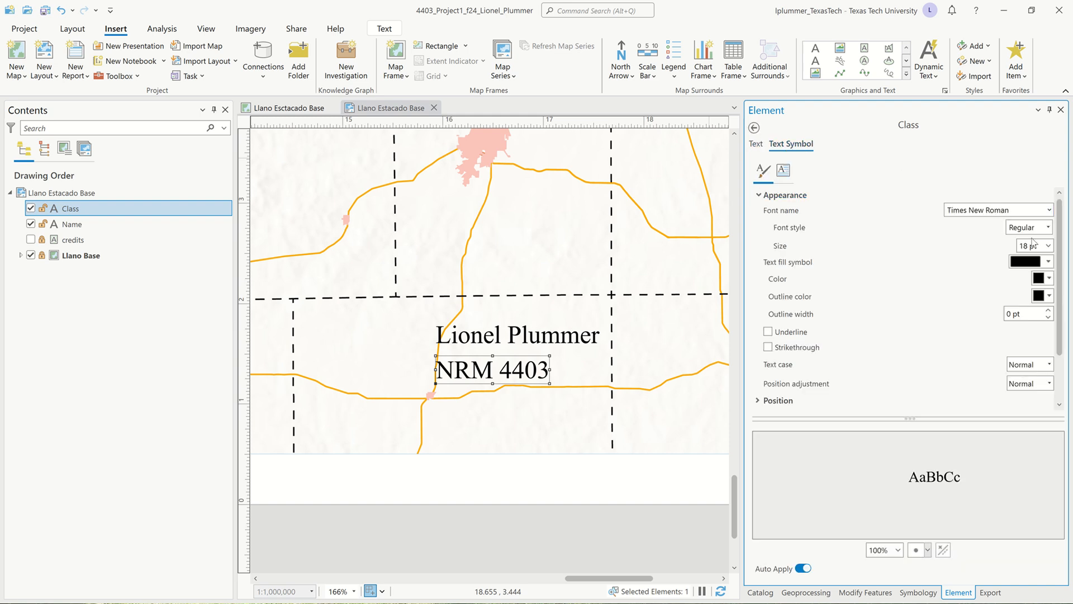
pyautogui.click(1049, 246)
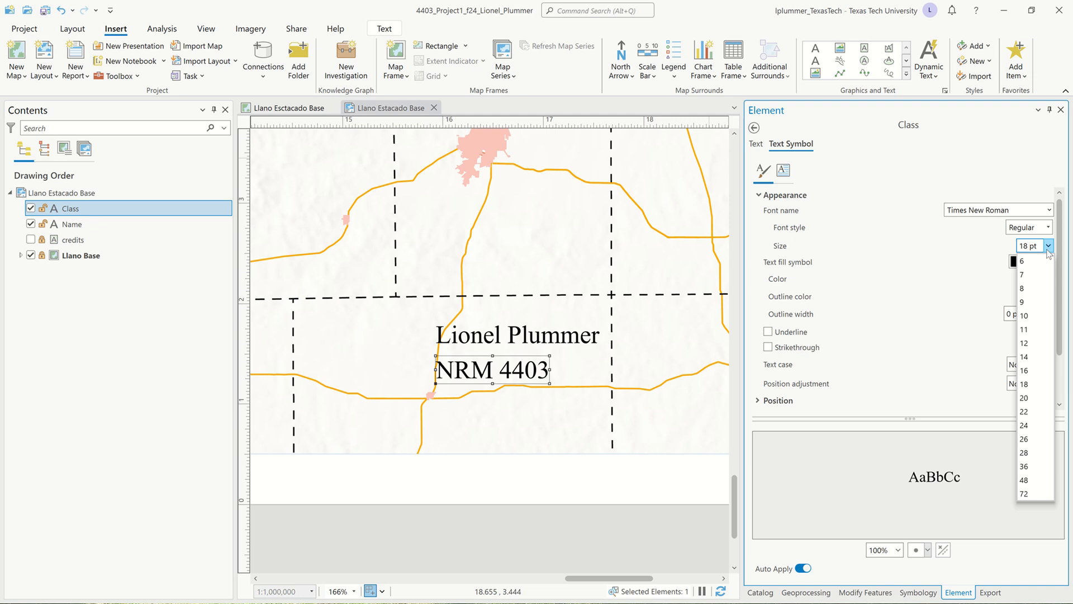
pyautogui.click(1032, 371)
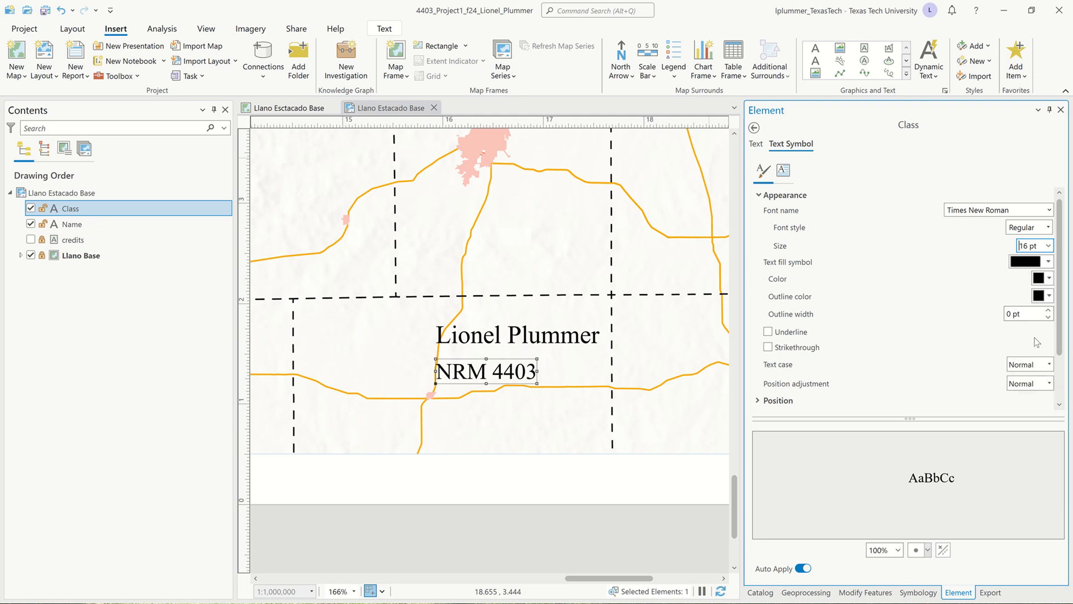
pyautogui.click(1028, 249)
pyautogui.press('BackSpace')
pyautogui.write('5')
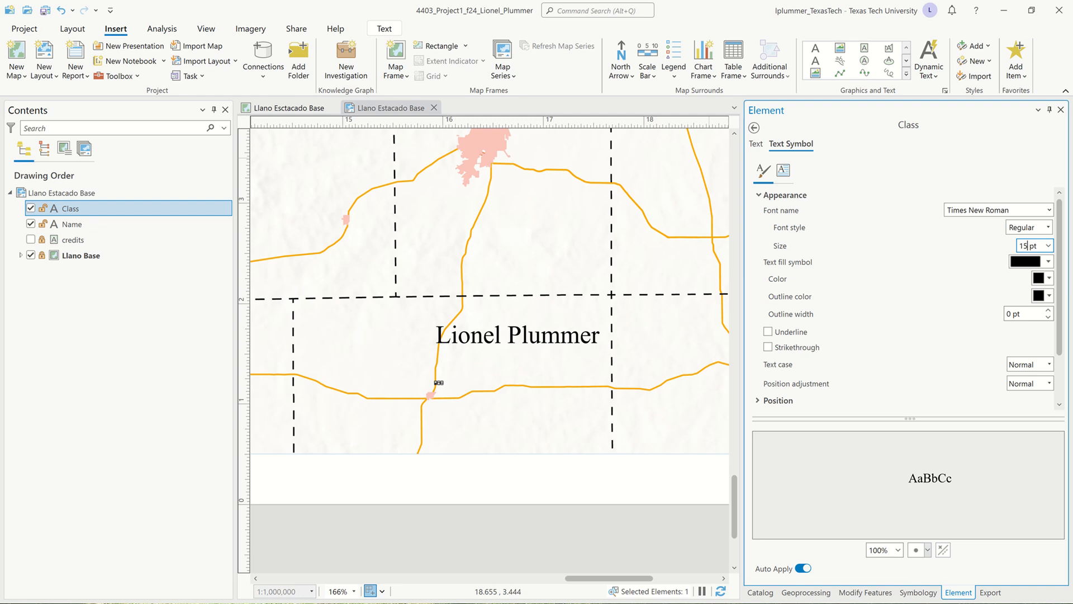
pyautogui.press('Return')
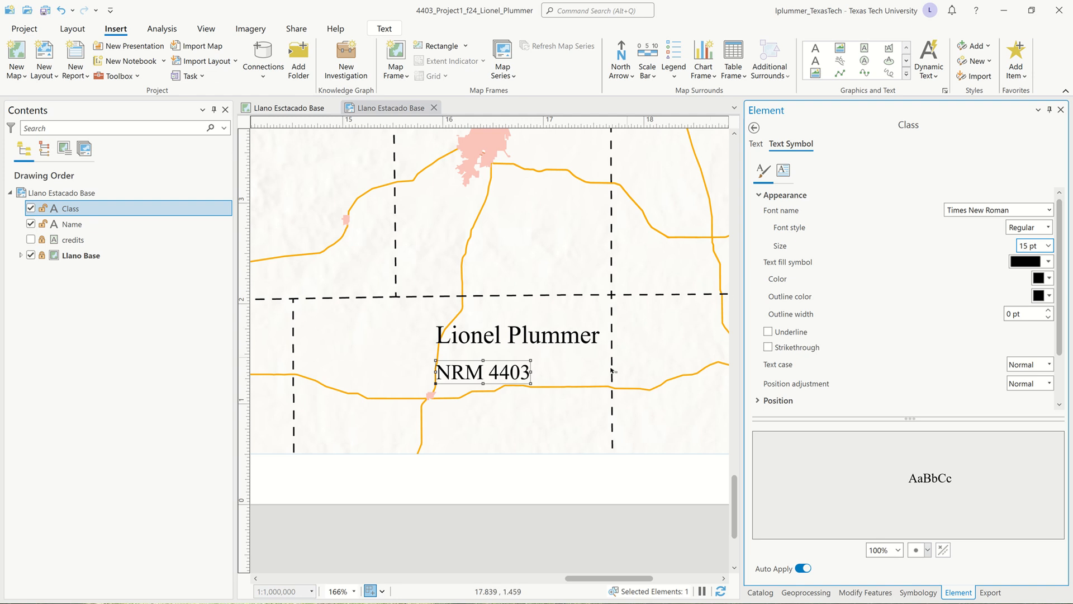
pyautogui.moveTo(502, 371); pyautogui.dragTo(529, 363)
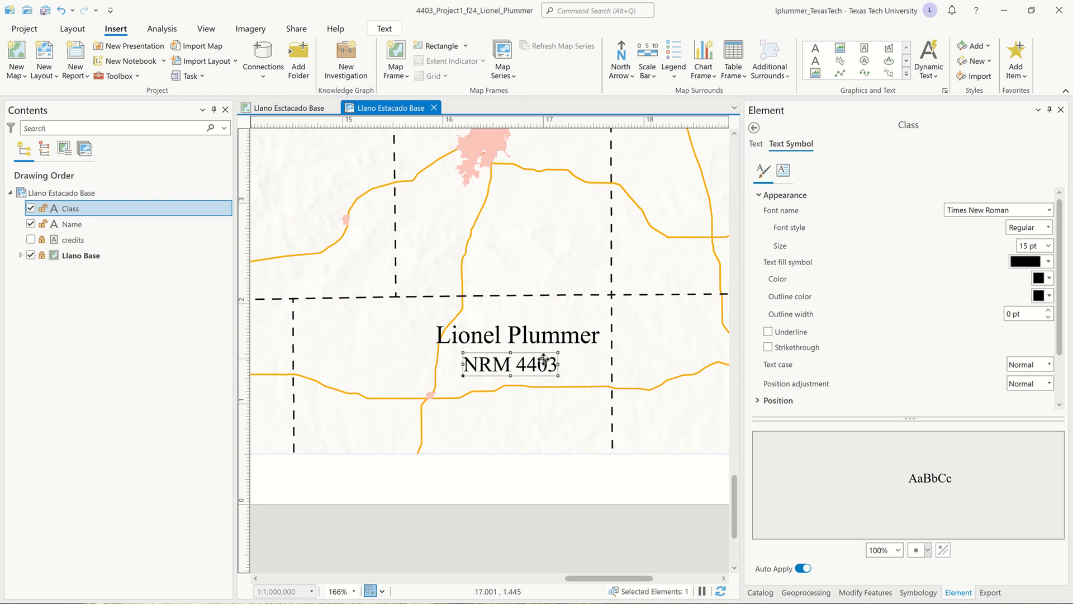
# Duplicate the NRM 4403 text, place the copy directly beneath it, and change the copy's content to Fall 2024
pyautogui.hotkey('ctrl', 'c')
pyautogui.hotkey('ctrl', 'v')
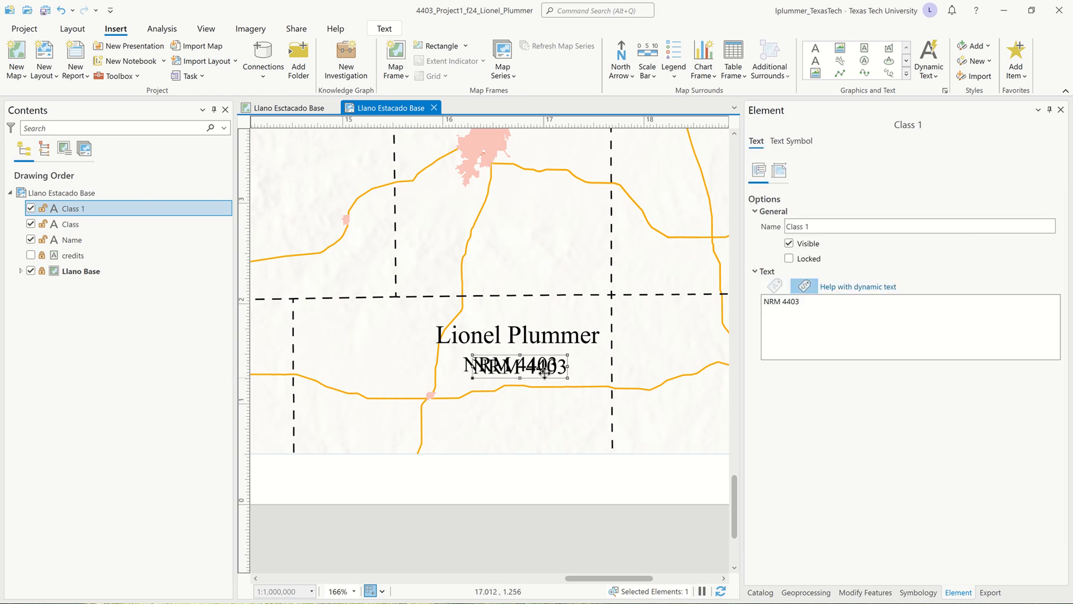
pyautogui.moveTo(544, 372); pyautogui.dragTo(543, 403)
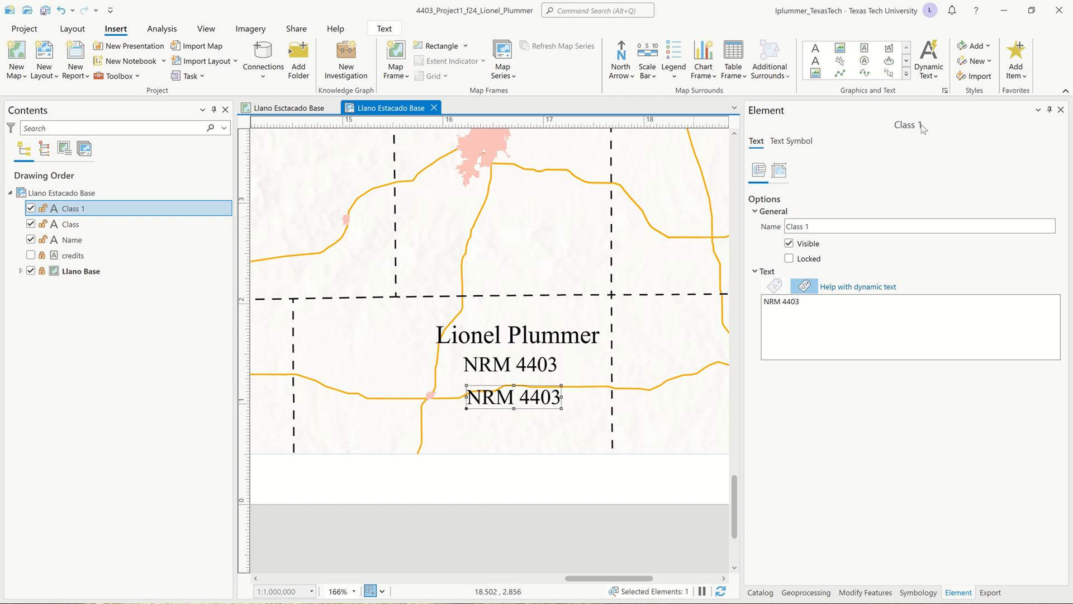
pyautogui.moveTo(816, 304); pyautogui.dragTo(736, 329)
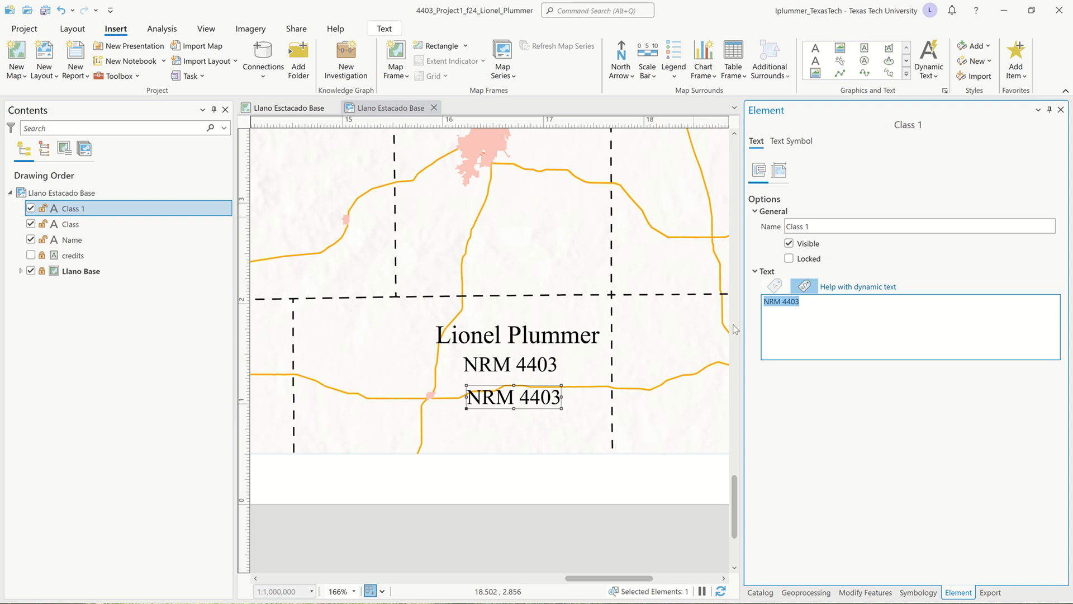
pyautogui.press('BackSpace')
pyautogui.write('Fall 2024')
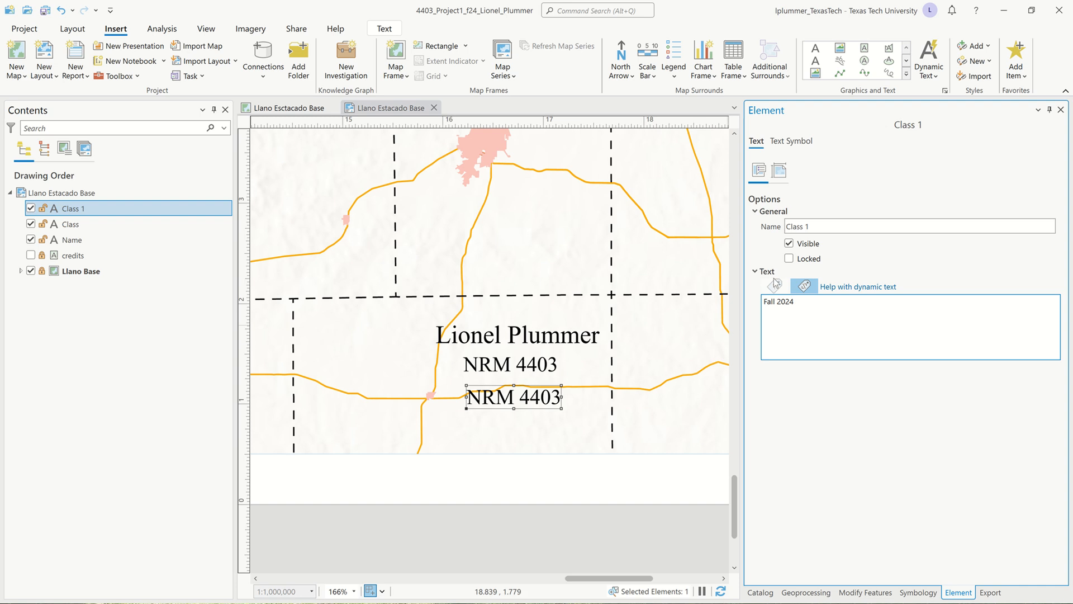
# Rename the Fall 2024 text element as Semester and save the project
pyautogui.click(832, 227)
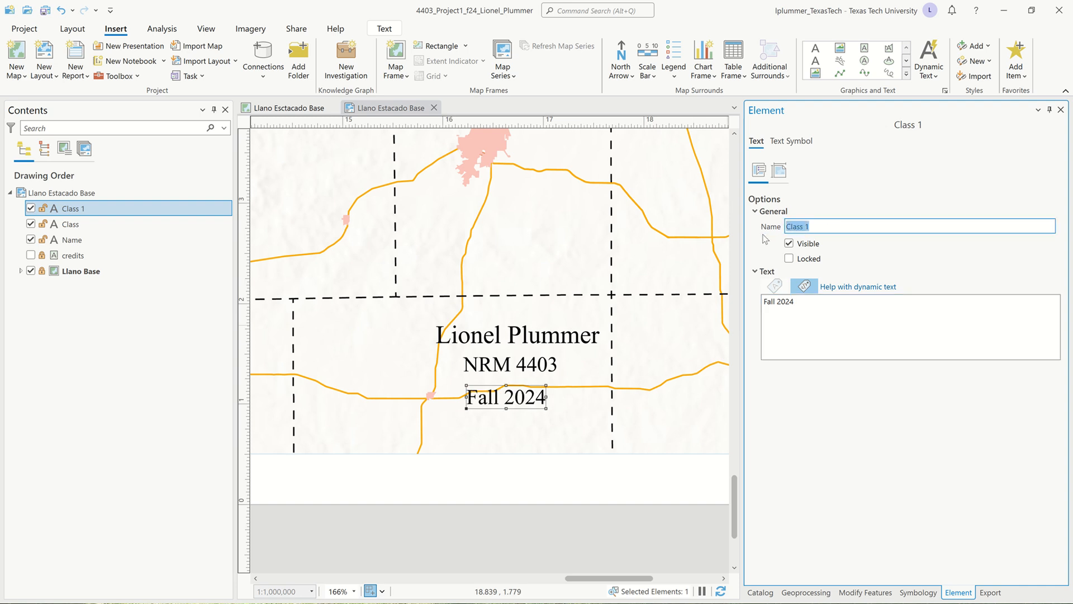
pyautogui.press('BackSpace')
pyautogui.write('Semester')
pyautogui.click(791, 145)
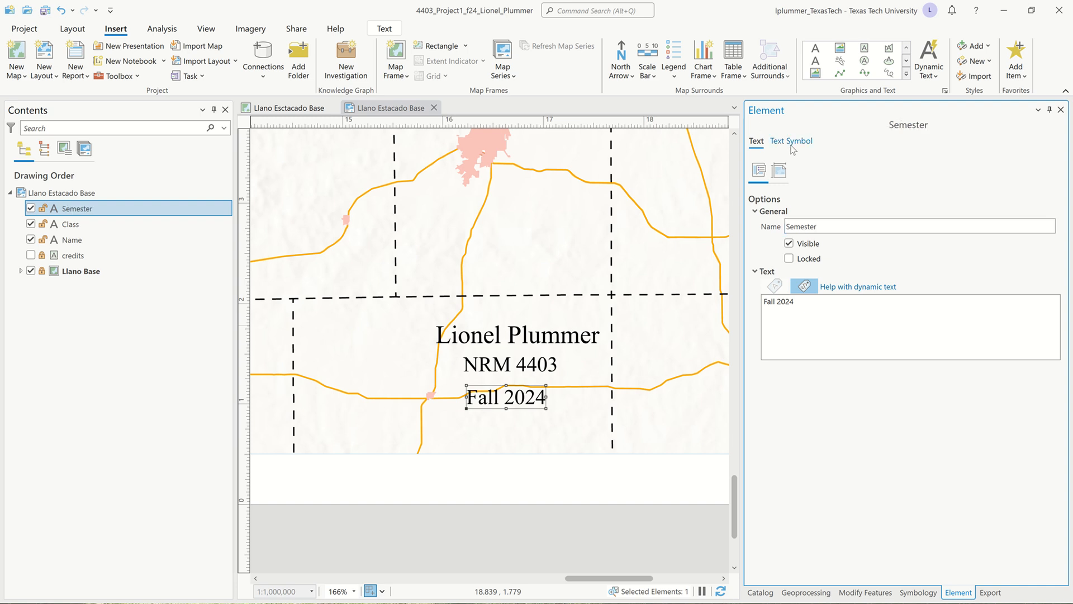
pyautogui.click(535, 477)
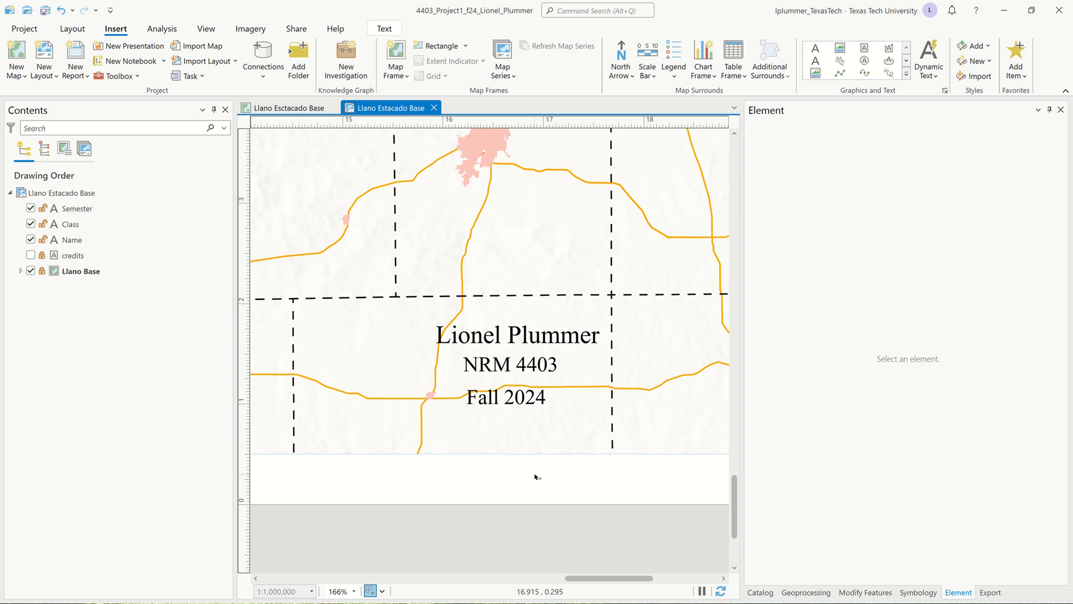
pyautogui.hotkey('ctrl', 's')
# Browse the project folders in the catalog for the logo images and refresh the 09 Notes and Images folder
pyautogui.click(764, 592)
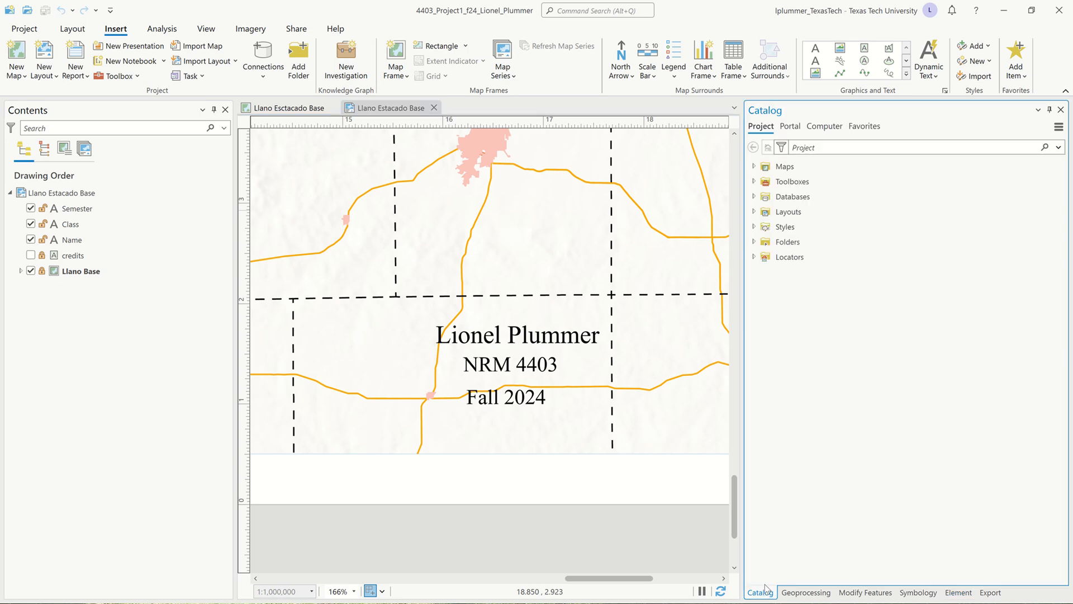
pyautogui.click(753, 212)
pyautogui.click(754, 212)
pyautogui.click(754, 242)
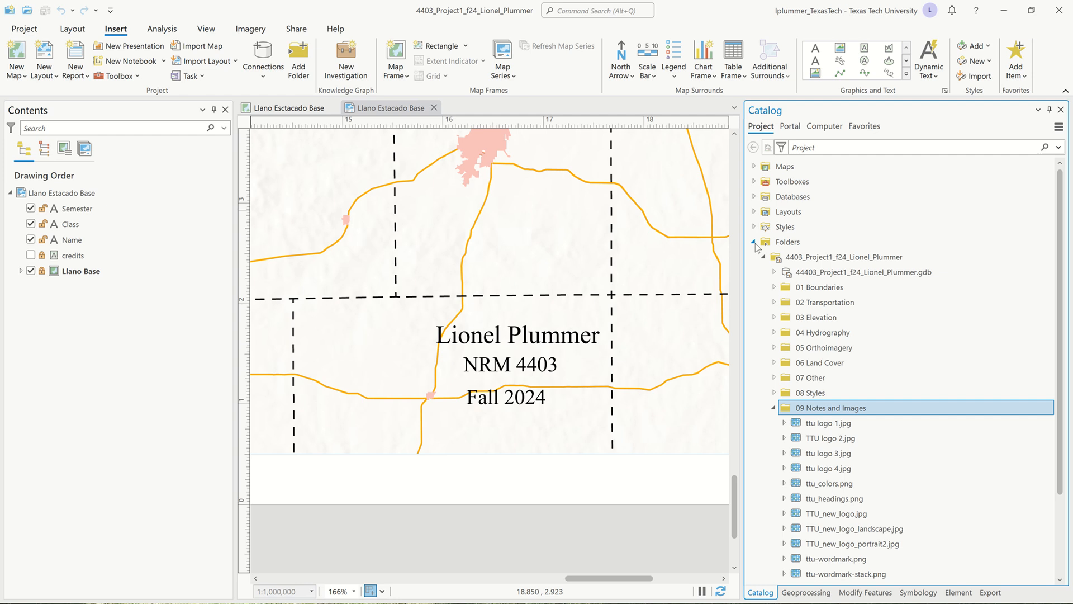
pyautogui.scroll(-2, 871, 459)
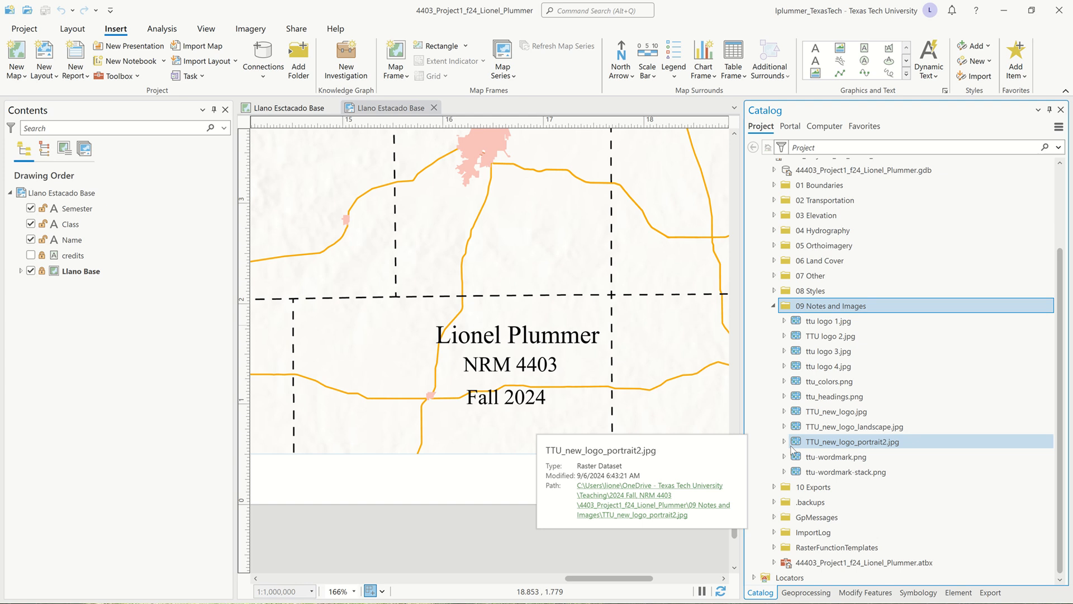
pyautogui.rightClick(835, 306)
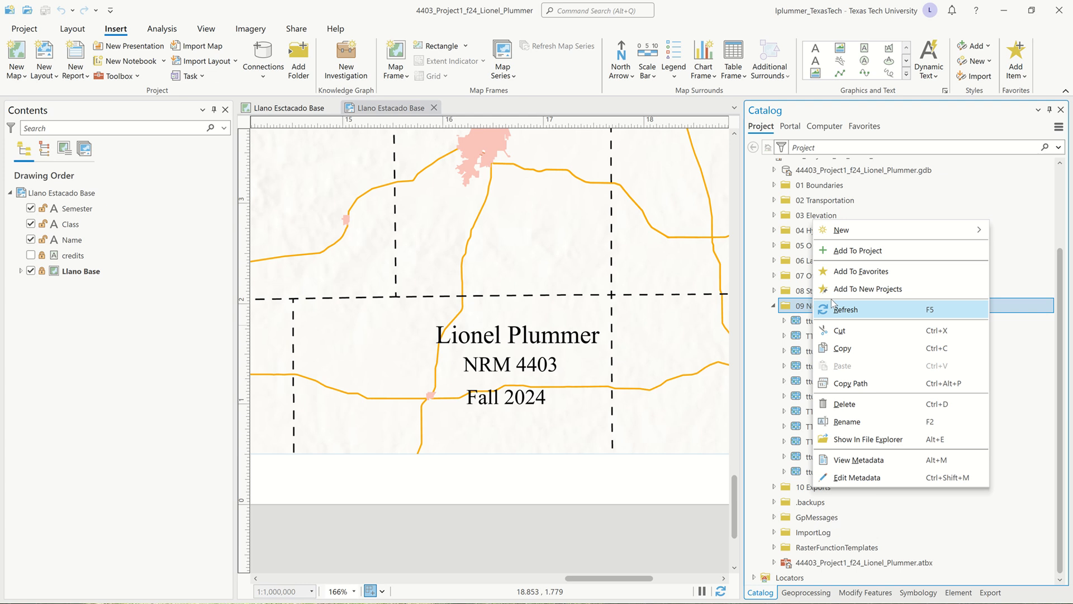
pyautogui.click(838, 311)
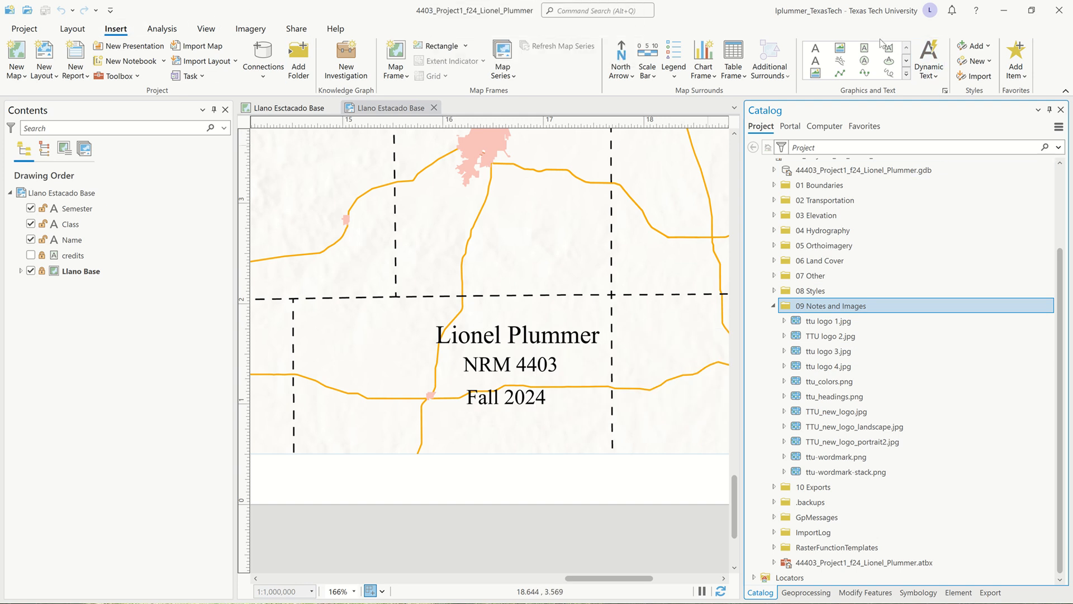
# Insert ttu-wordmark.png from 09 Notes and Images as a picture about 2.2 in wide, just below the Fall 2024 text
pyautogui.click(906, 73)
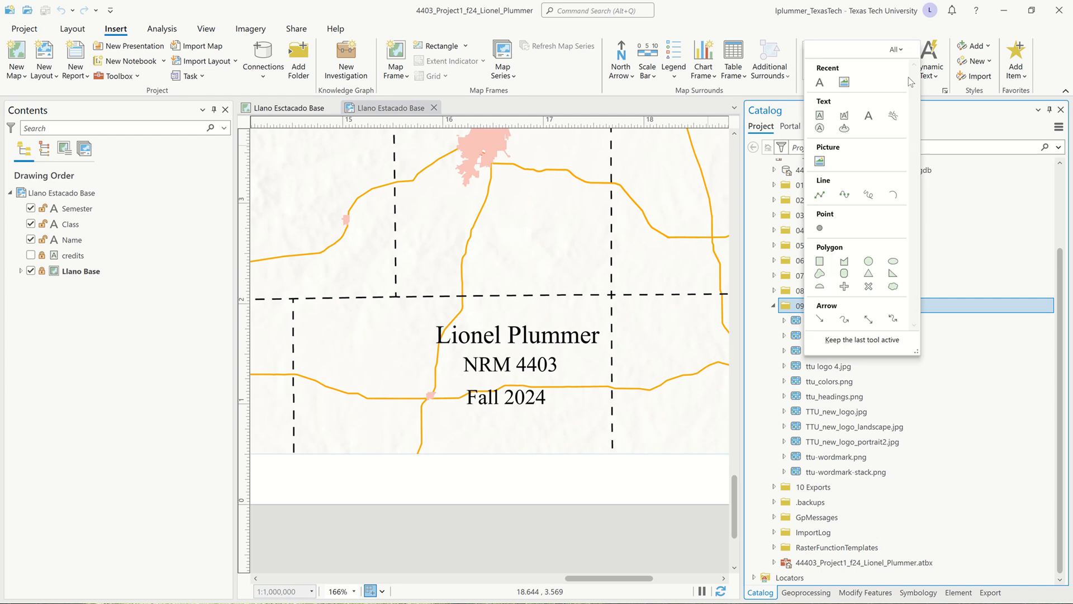
pyautogui.click(820, 162)
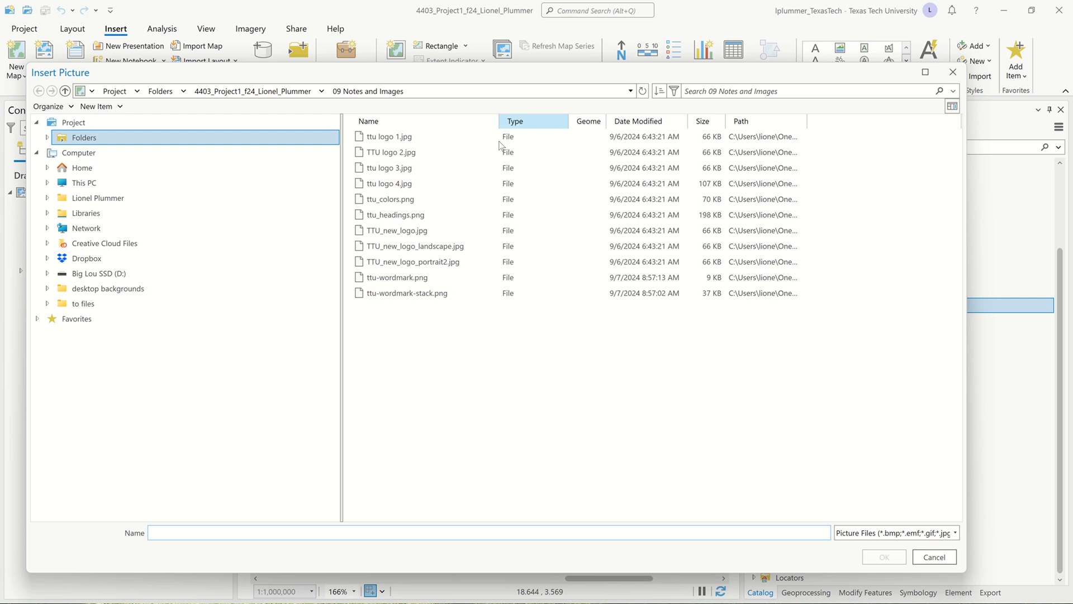
pyautogui.click(455, 279)
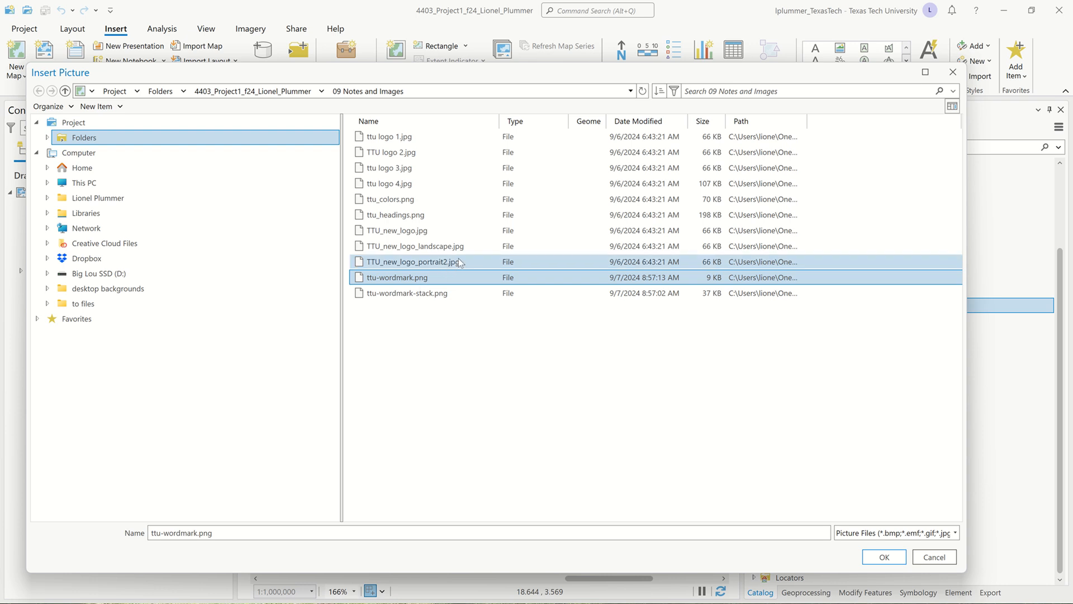
pyautogui.click(903, 554)
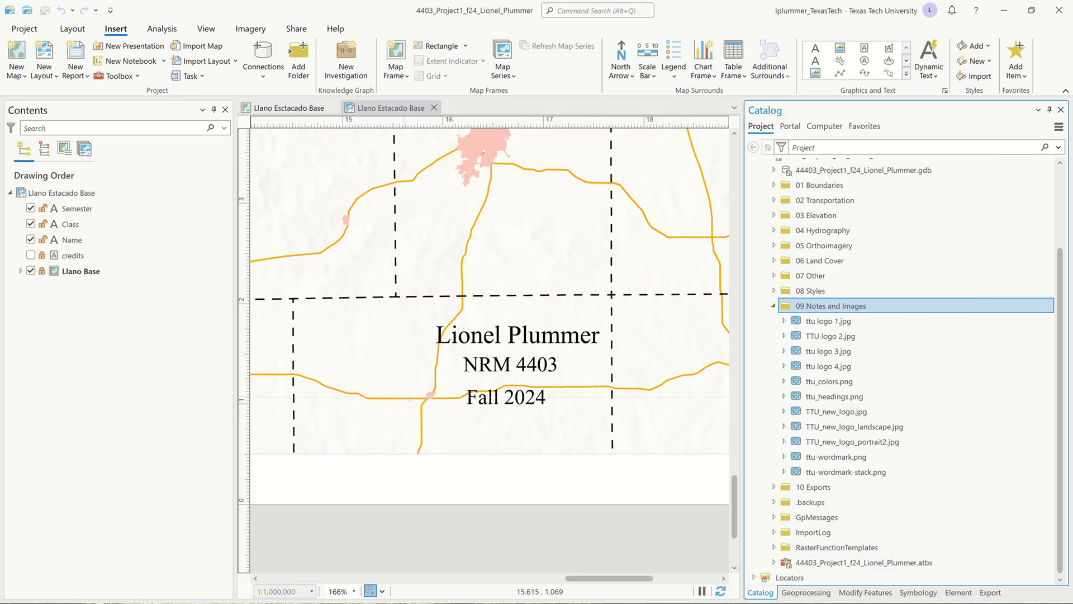
pyautogui.moveTo(399, 400); pyautogui.dragTo(617, 448)
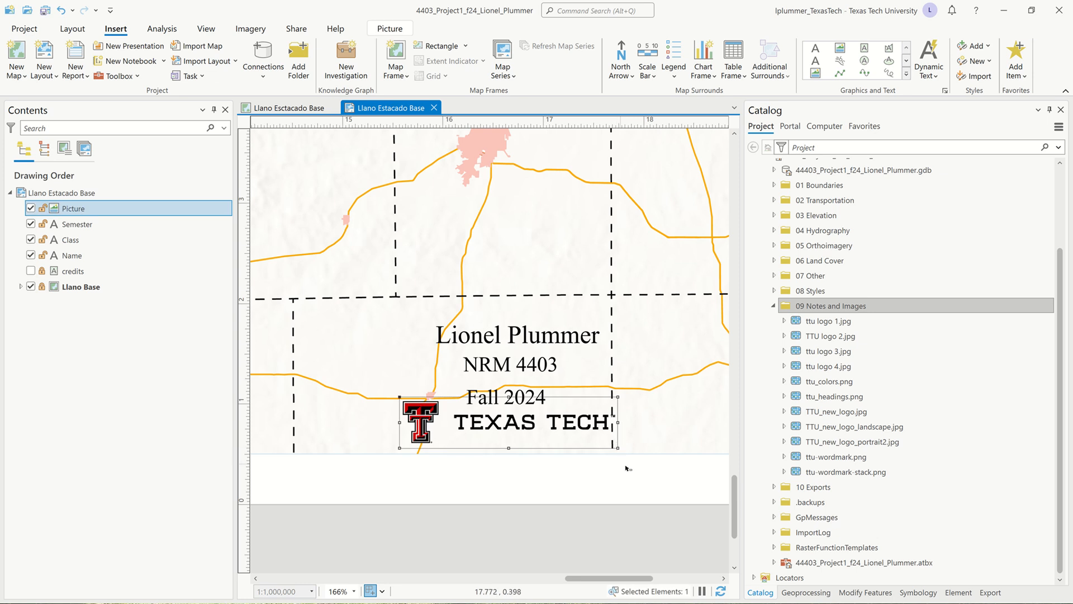
# Rename the inserted logo picture element as TTU Lockup and deselect it
pyautogui.doubleClick(556, 432)
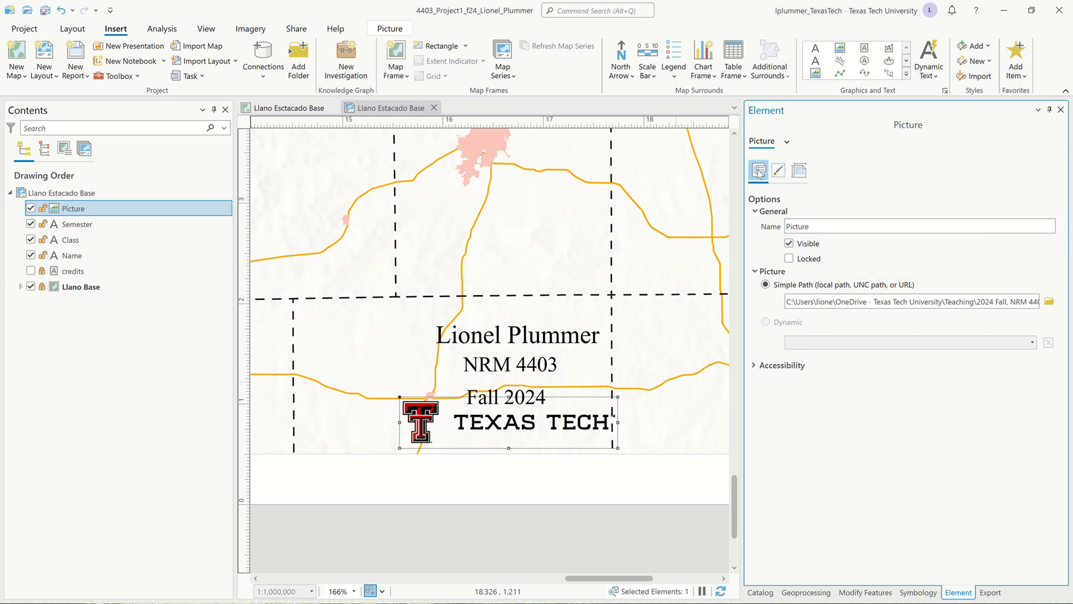
pyautogui.moveTo(819, 227); pyautogui.dragTo(755, 223)
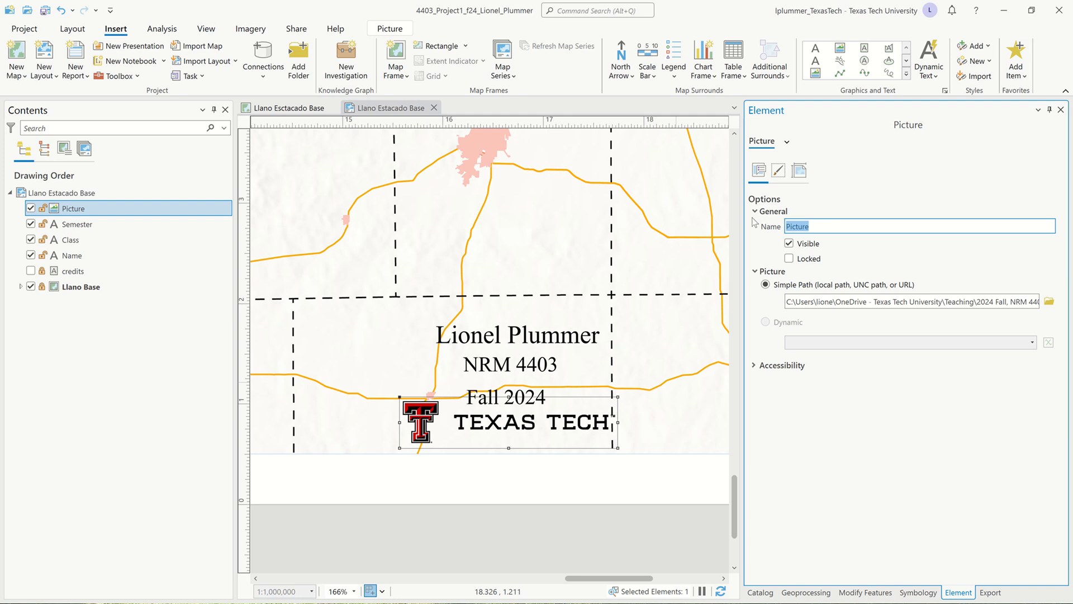
pyautogui.write('TTU Lockup')
pyautogui.click(781, 171)
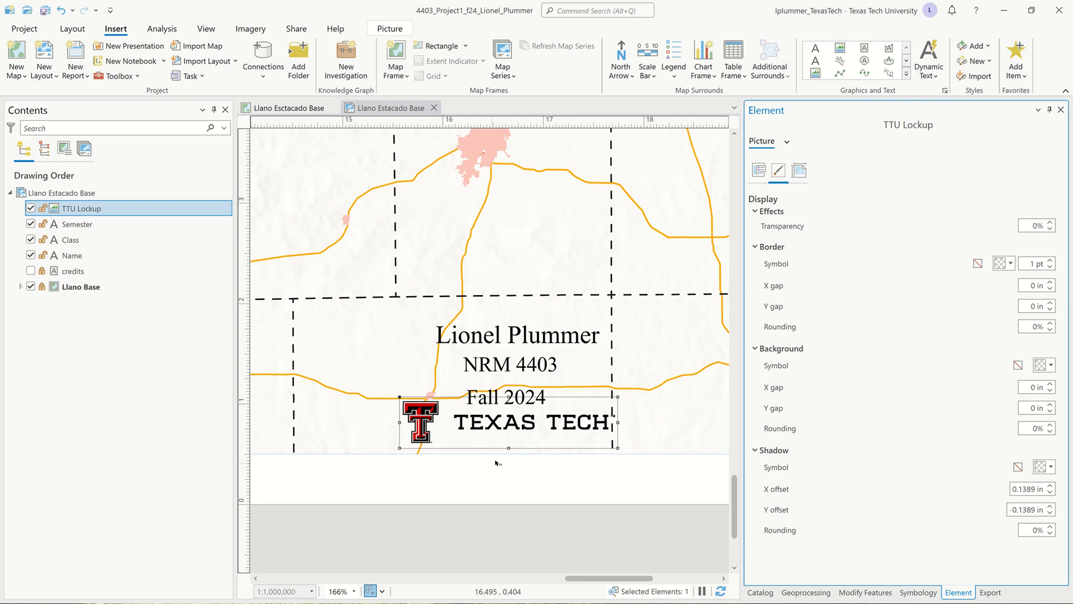
pyautogui.scroll(-3, 501, 436)
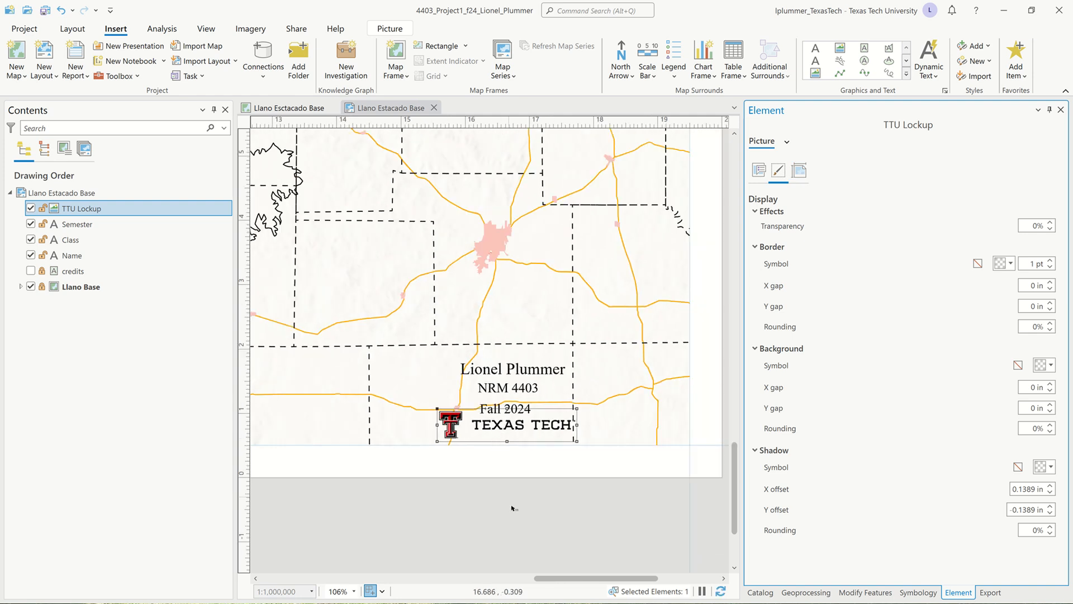
pyautogui.click(578, 487)
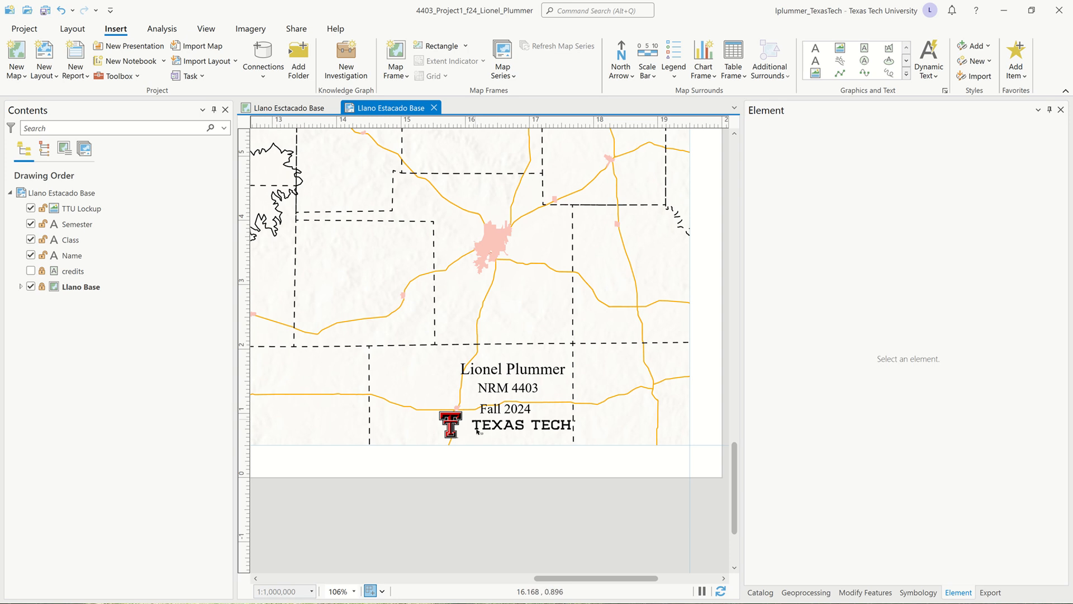
# Move the TTU Lockup logo right and slightly up, and place the Semester, Class and Name texts together just above it
pyautogui.click(451, 417)
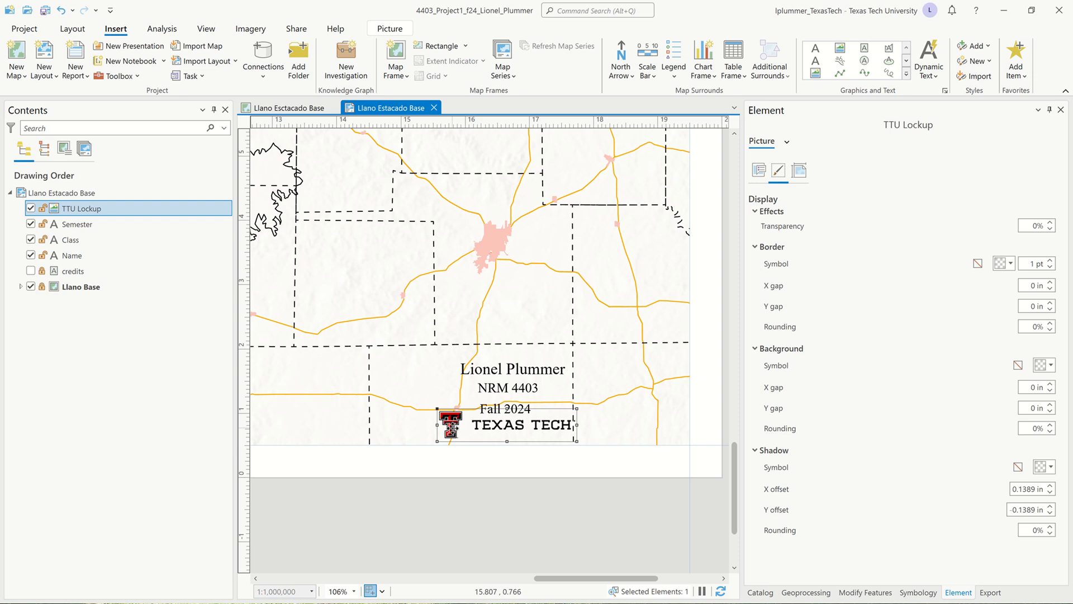
pyautogui.moveTo(452, 425); pyautogui.dragTo(510, 403)
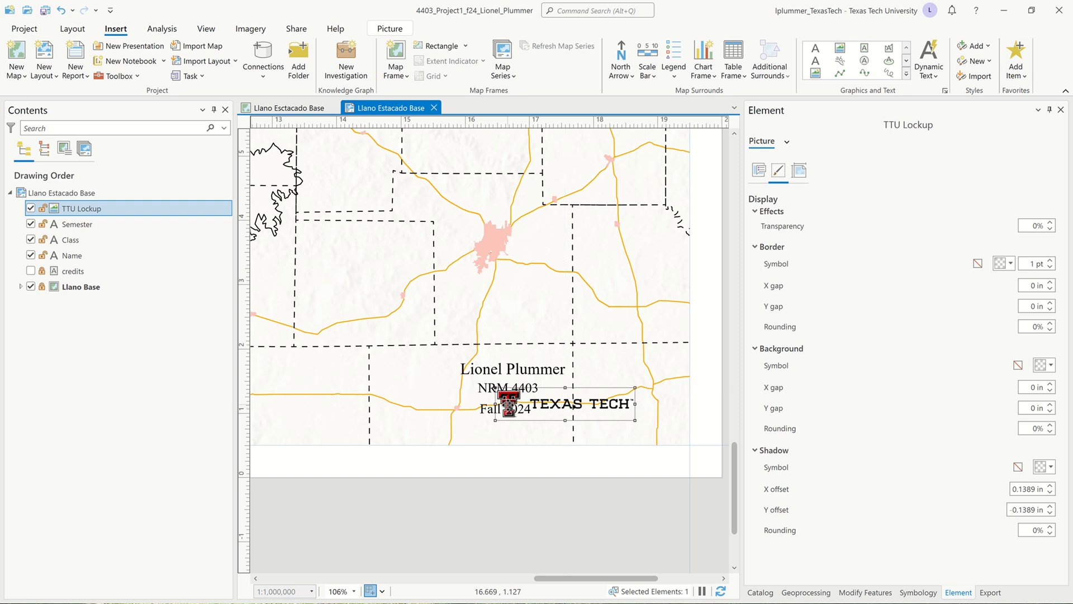
pyautogui.click(141, 231)
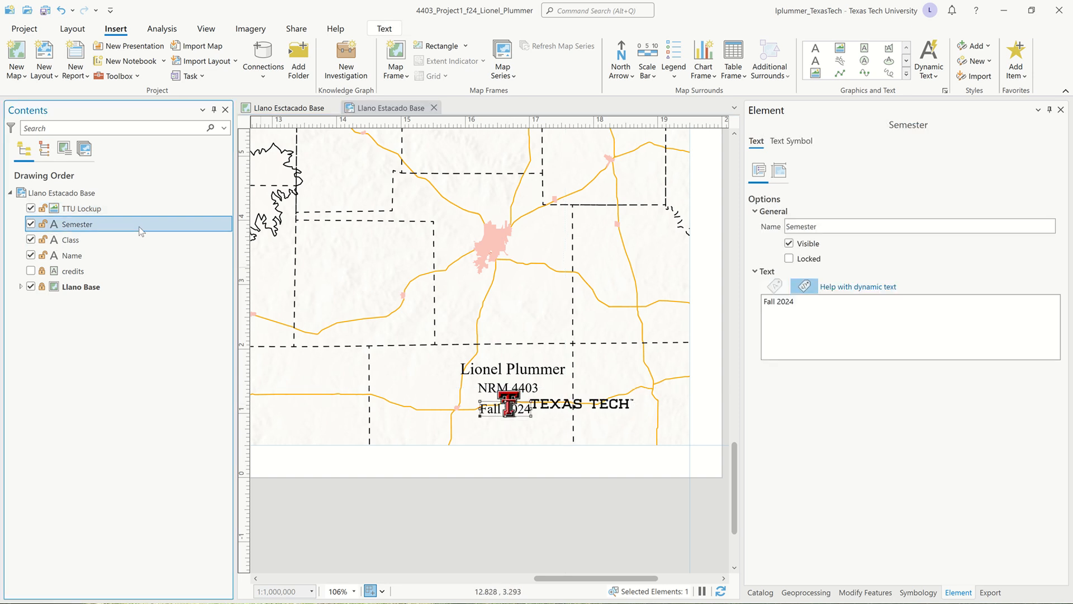
pyautogui.keyDown('shift'); pyautogui.click(99, 261); pyautogui.keyUp('shift')
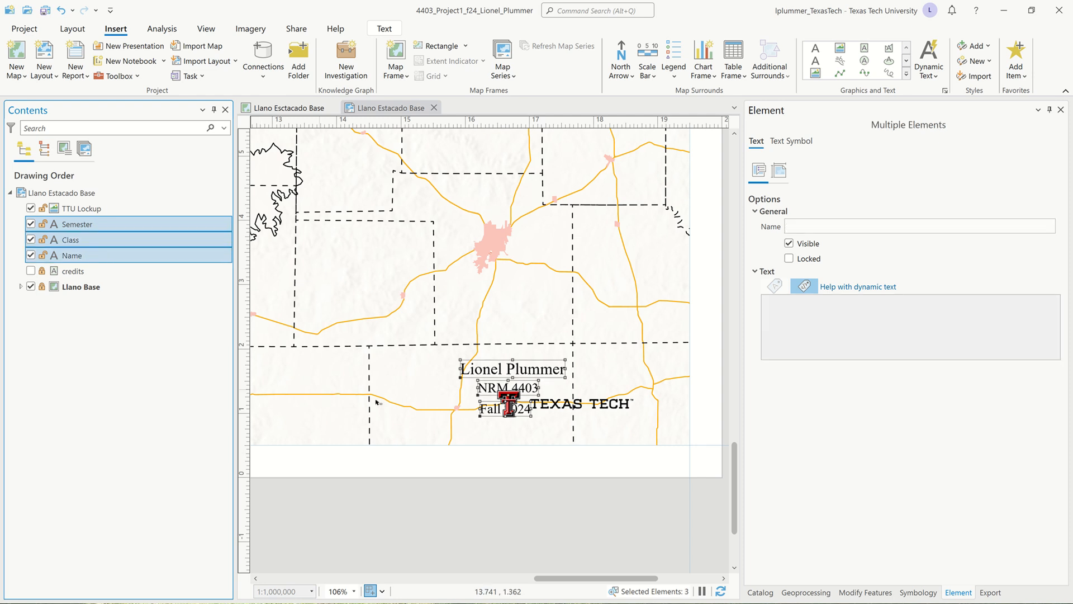
pyautogui.moveTo(538, 364); pyautogui.dragTo(598, 331)
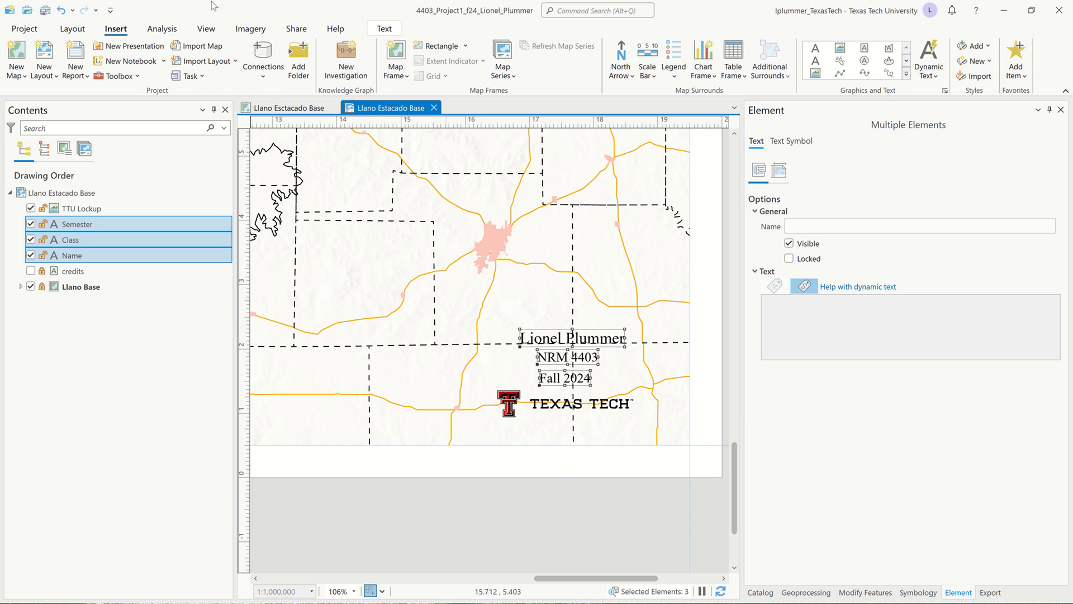
# Check the credit block against the full layout, and shift its logo and three texts together about 0.3 in to the right
pyautogui.click(76, 29)
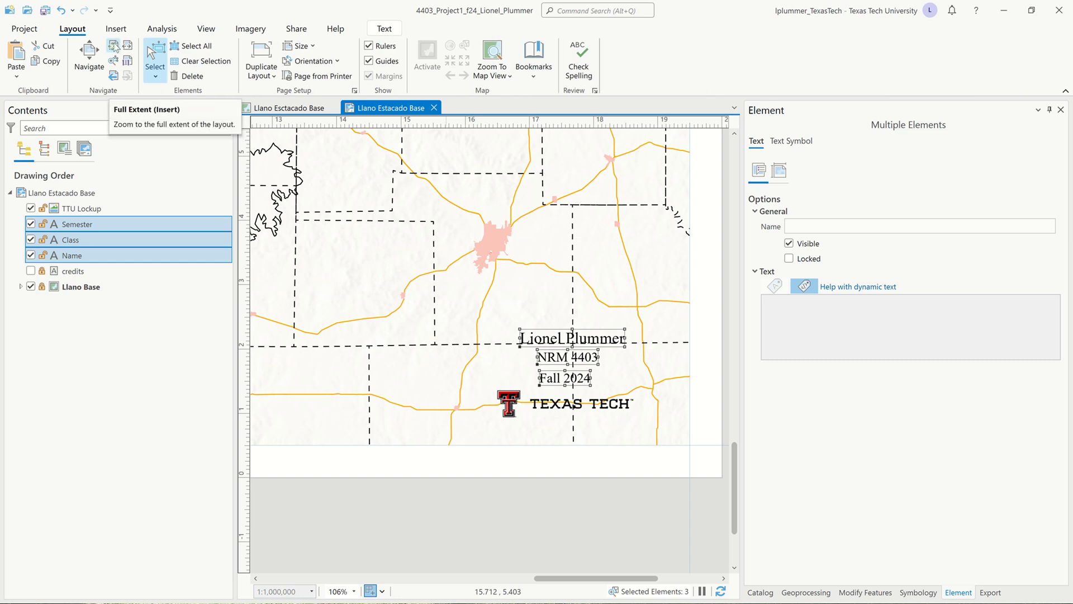
pyautogui.click(114, 46)
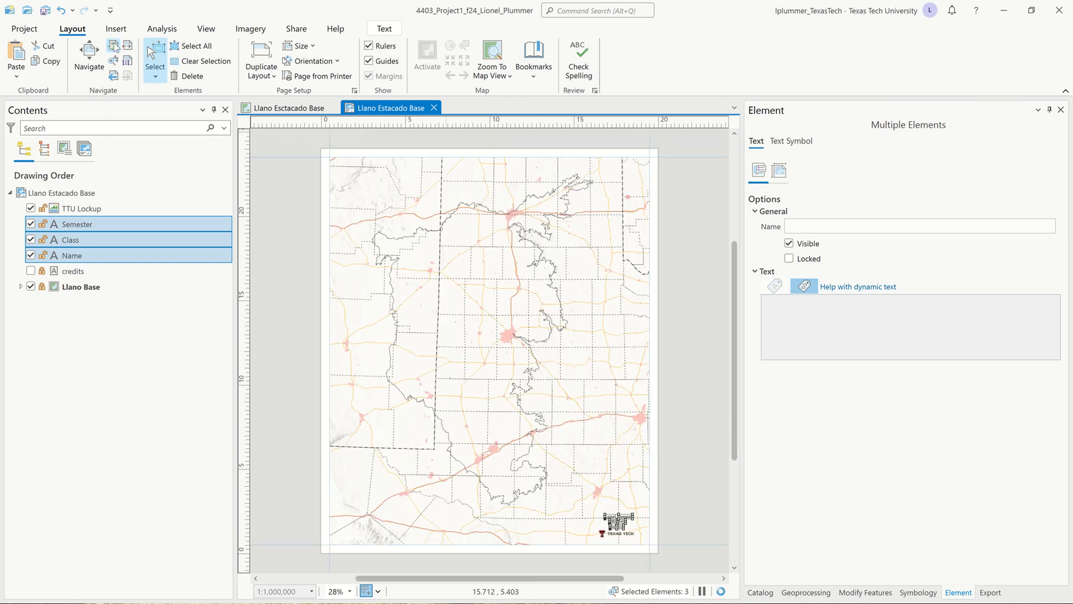
pyautogui.click(676, 424)
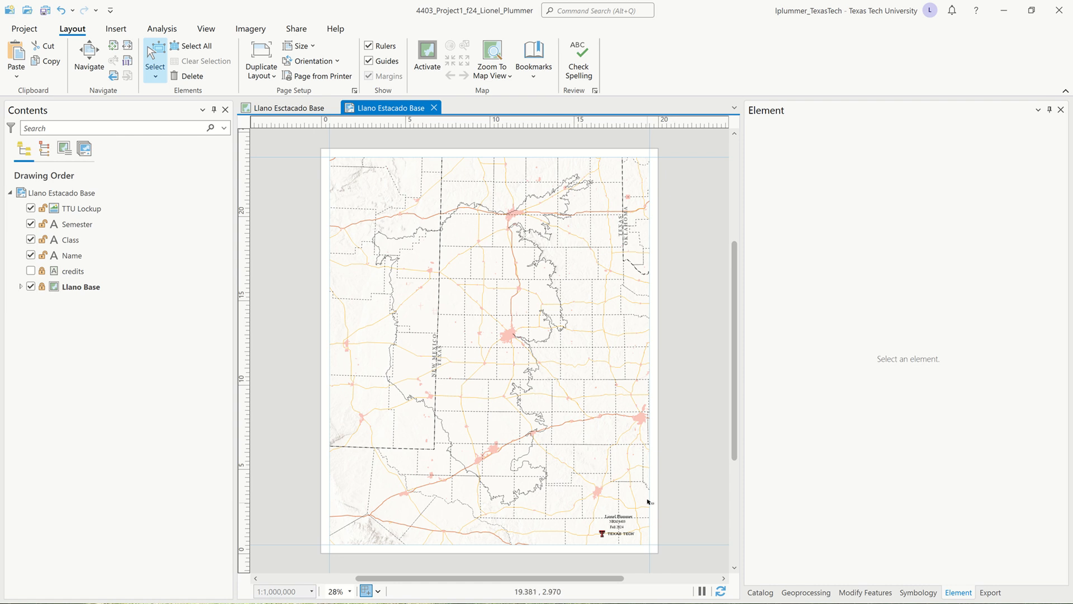
pyautogui.moveTo(648, 519); pyautogui.dragTo(626, 465)
pyautogui.scroll(5, 624, 497)
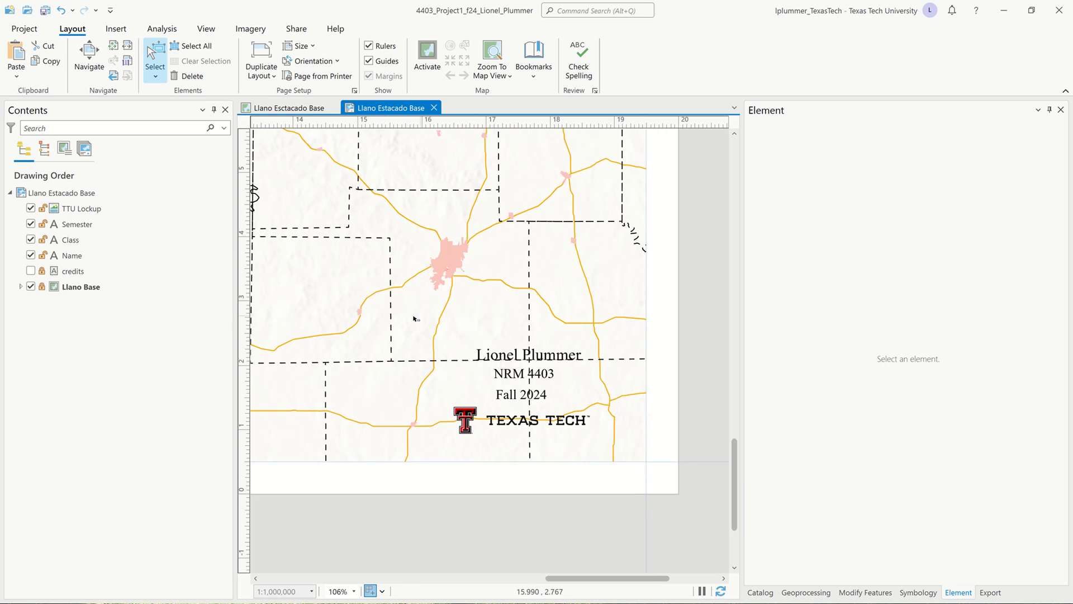
pyautogui.moveTo(392, 312); pyautogui.dragTo(619, 459)
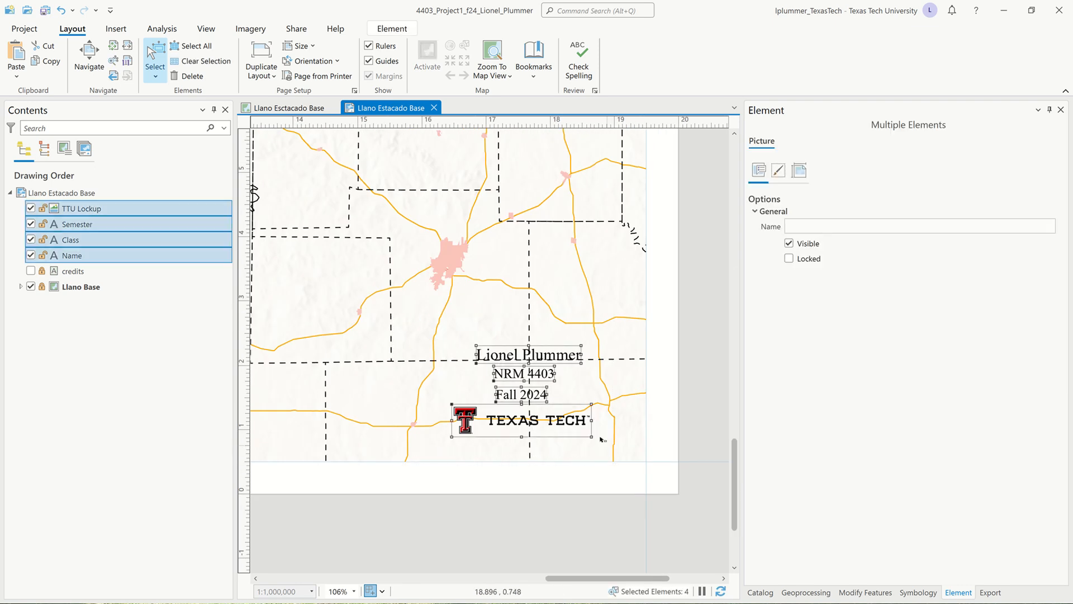
pyautogui.moveTo(537, 393); pyautogui.dragTo(564, 400)
pyautogui.click(657, 415)
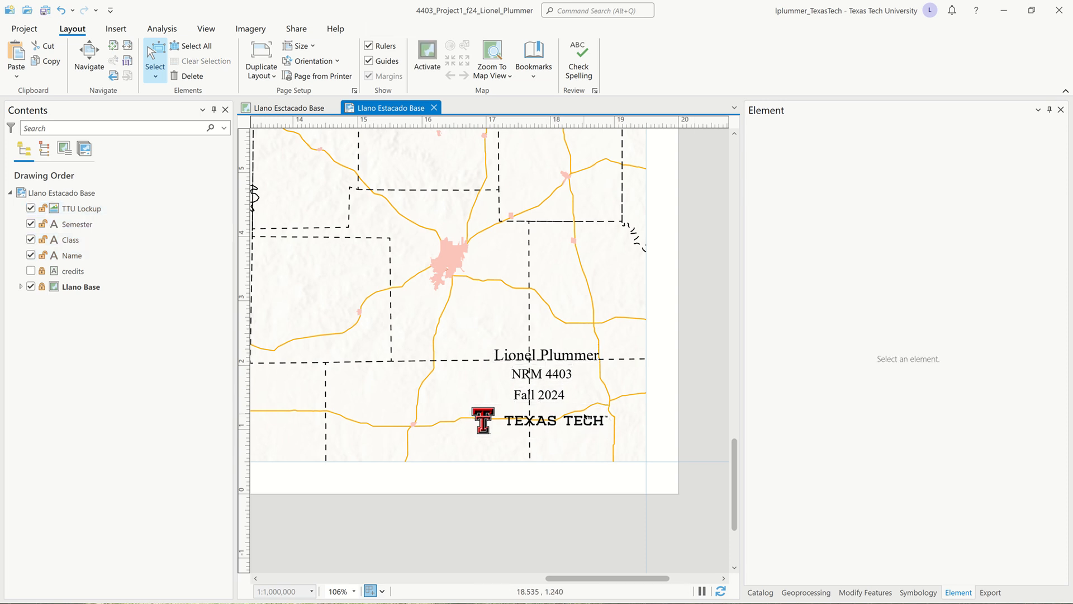
# Place the TTU Lockup picture's lower-right corner at X 19 in and Y 1 in, and lock the element
pyautogui.click(585, 416)
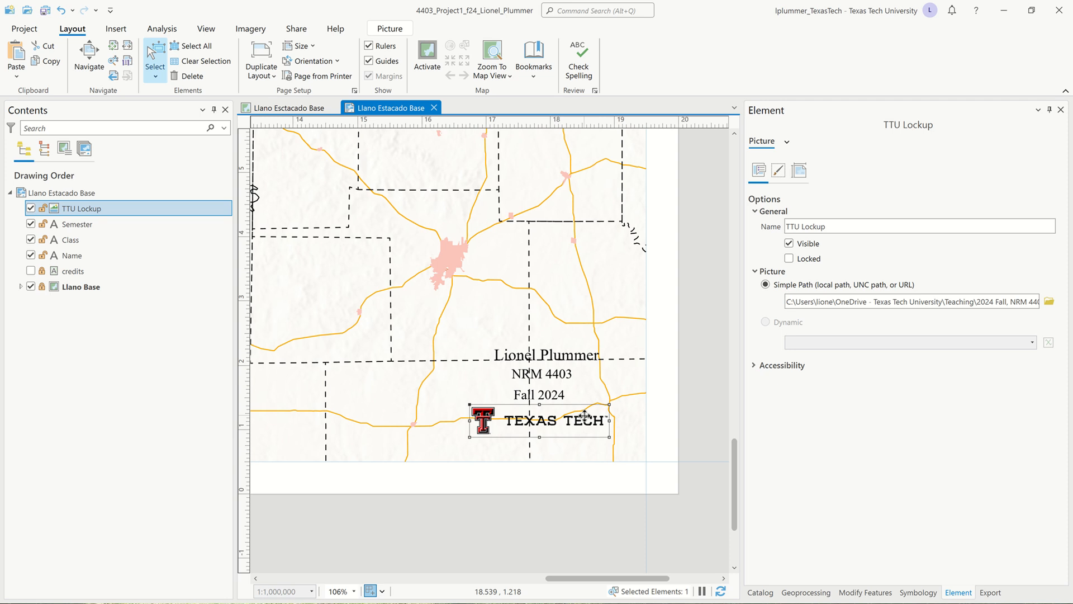
pyautogui.click(802, 171)
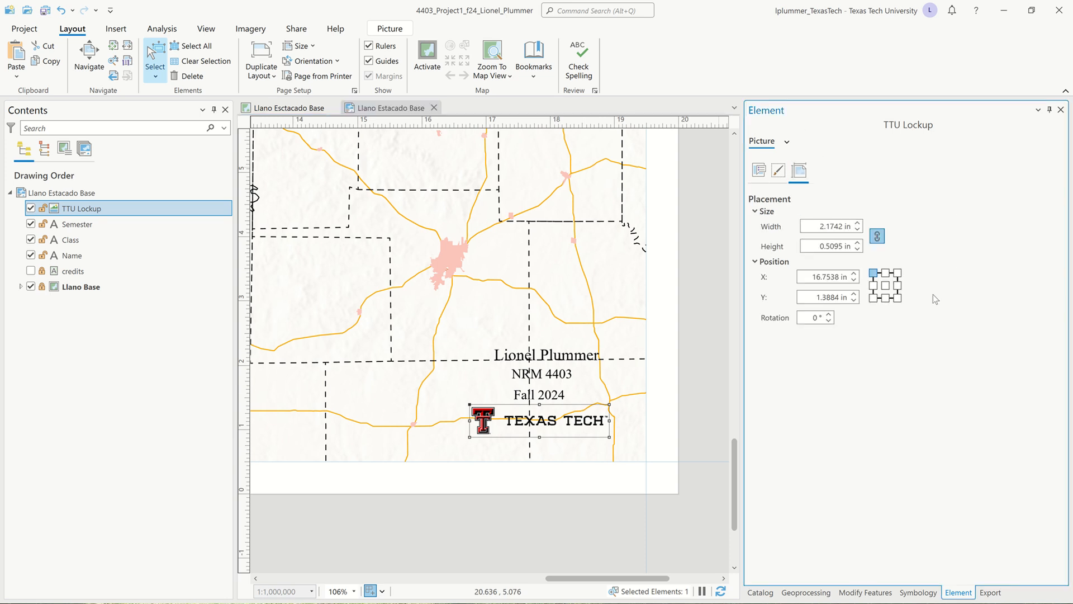
pyautogui.click(897, 298)
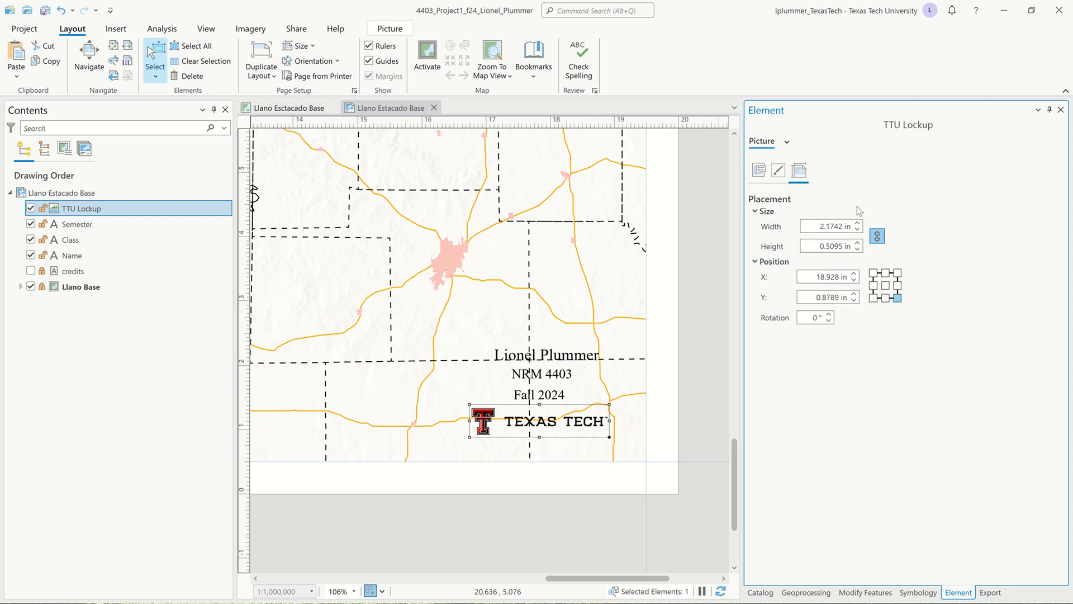
pyautogui.click(819, 278)
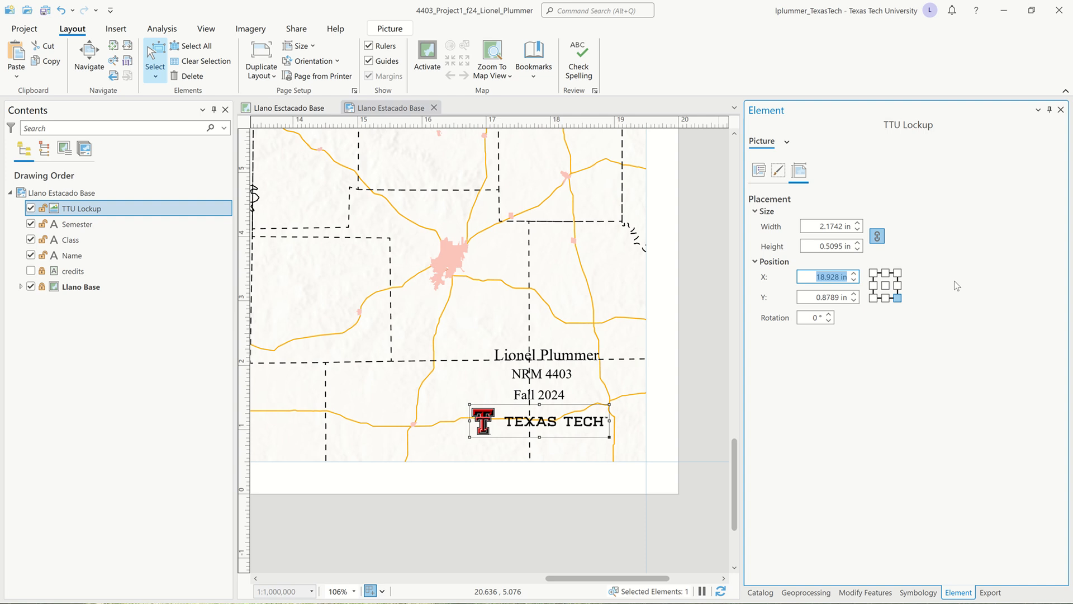
pyautogui.write('19')
pyautogui.press('Tab')
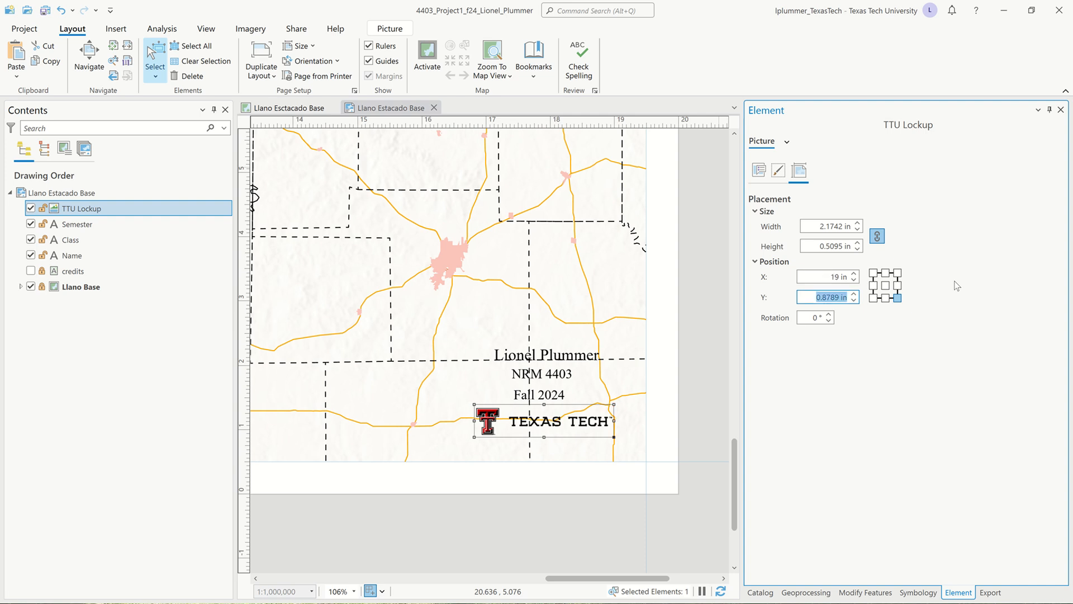
pyautogui.write('1')
pyautogui.press('Tab')
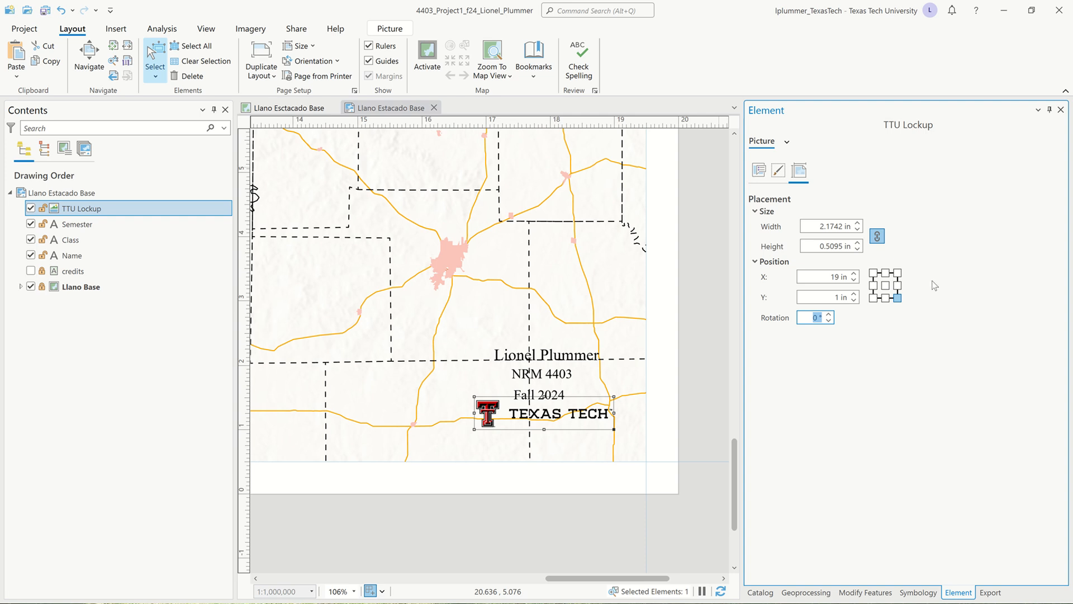
pyautogui.click(837, 396)
pyautogui.click(42, 208)
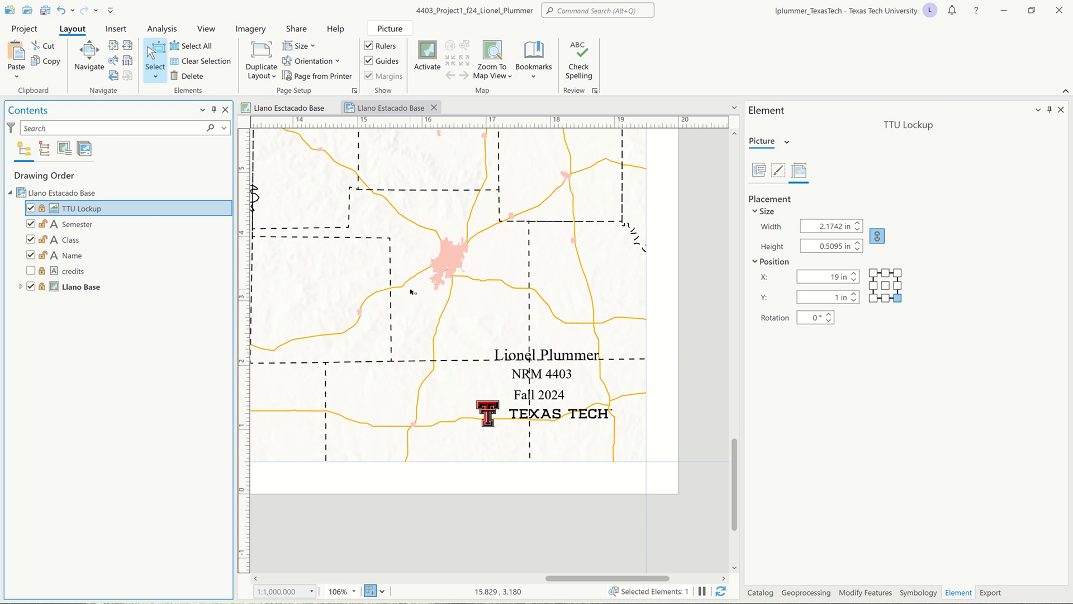
pyautogui.click(412, 292)
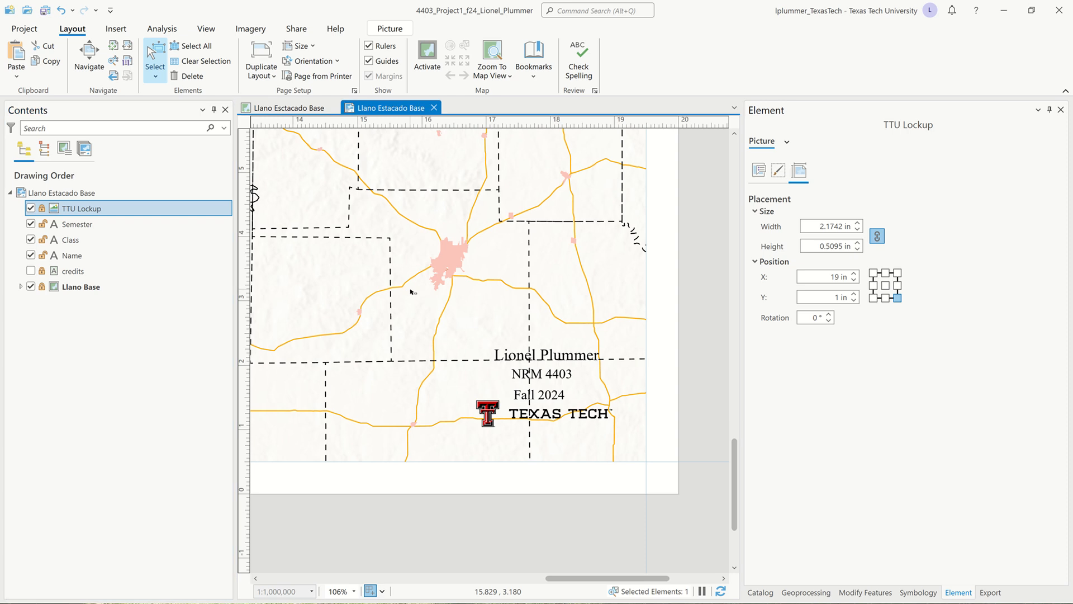
# Nudge the Semester, Class and Name texts slightly up and right over the logo, and align their centers
pyautogui.moveTo(412, 292); pyautogui.dragTo(641, 461)
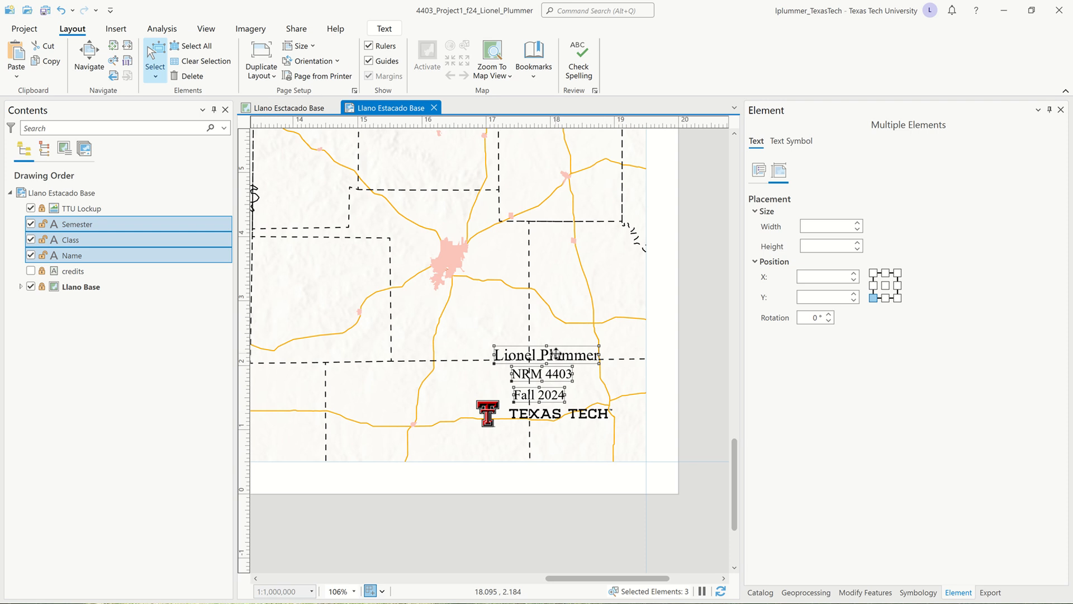
pyautogui.moveTo(557, 347); pyautogui.dragTo(561, 348)
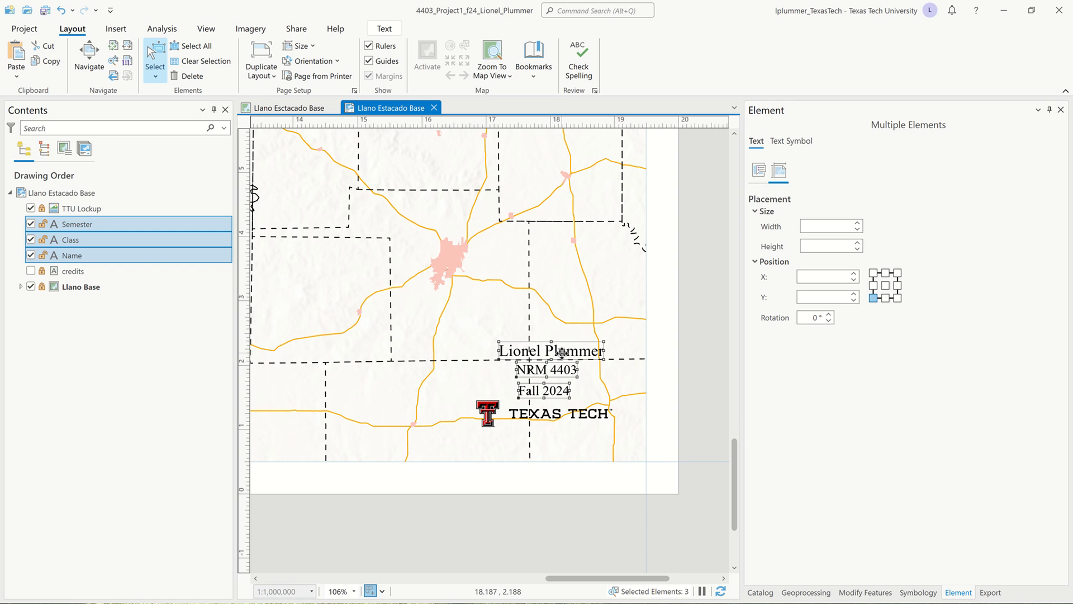
pyautogui.rightClick(561, 353)
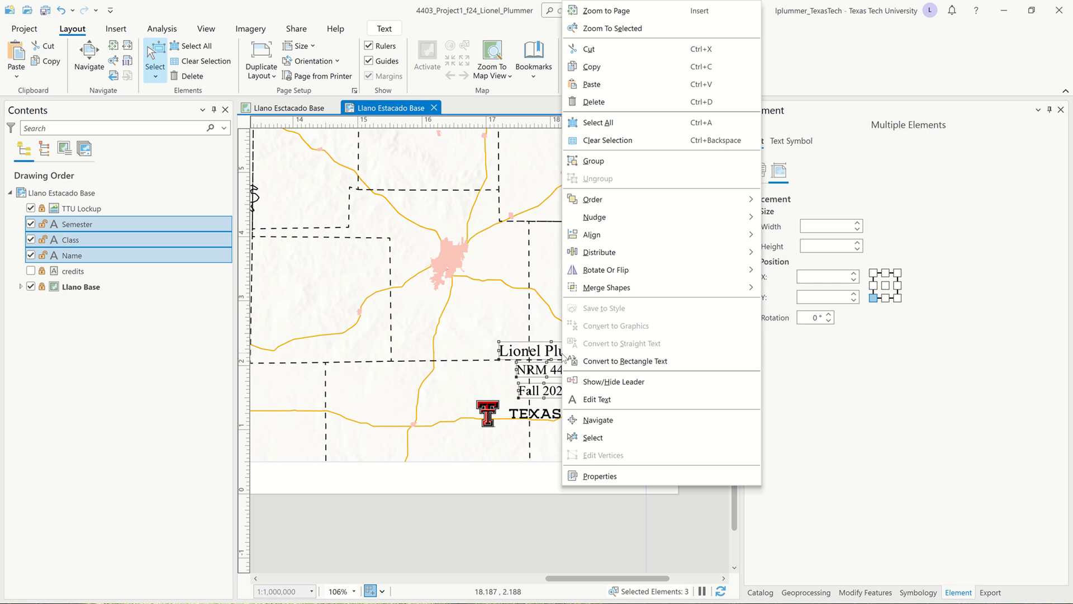
pyautogui.moveTo(689, 245)
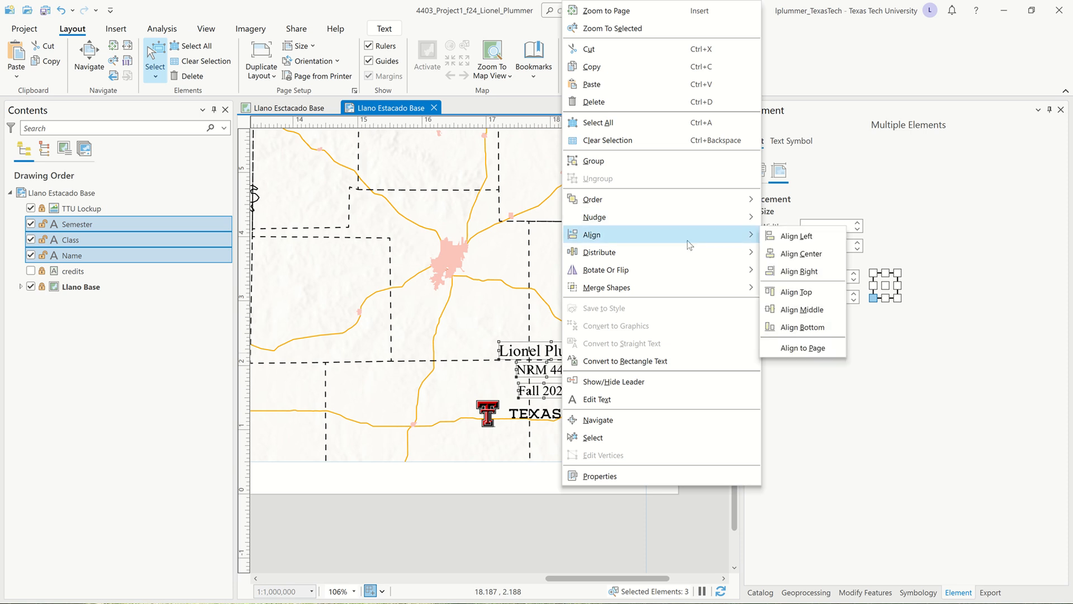
pyautogui.click(801, 254)
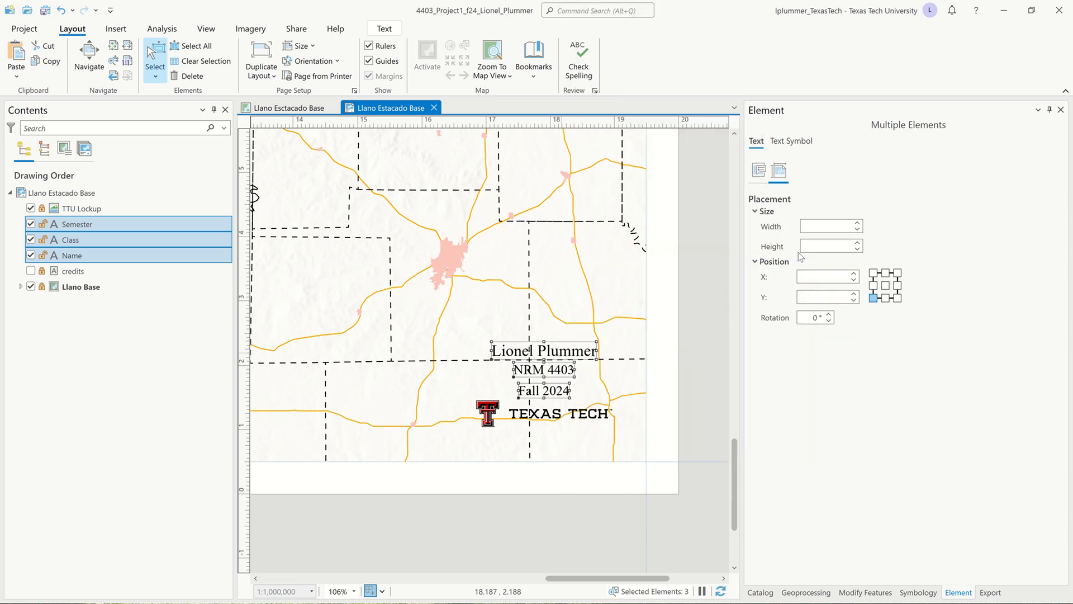
# Distribute the vertical centers of the Semester, Class and Name texts evenly and clear the selection
pyautogui.rightClick(564, 369)
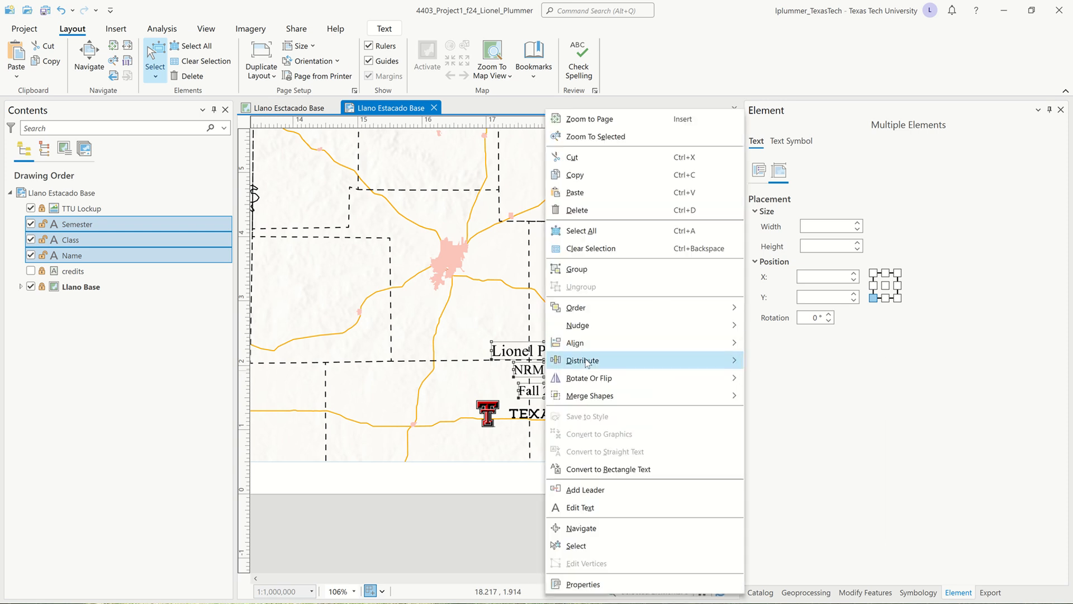
pyautogui.moveTo(585, 363)
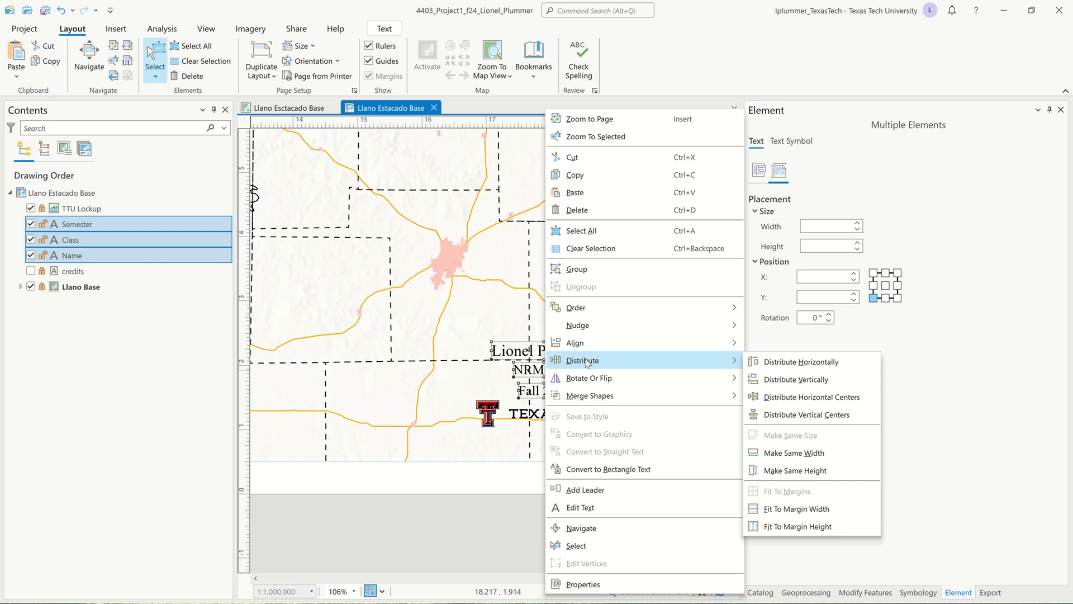
pyautogui.click(800, 415)
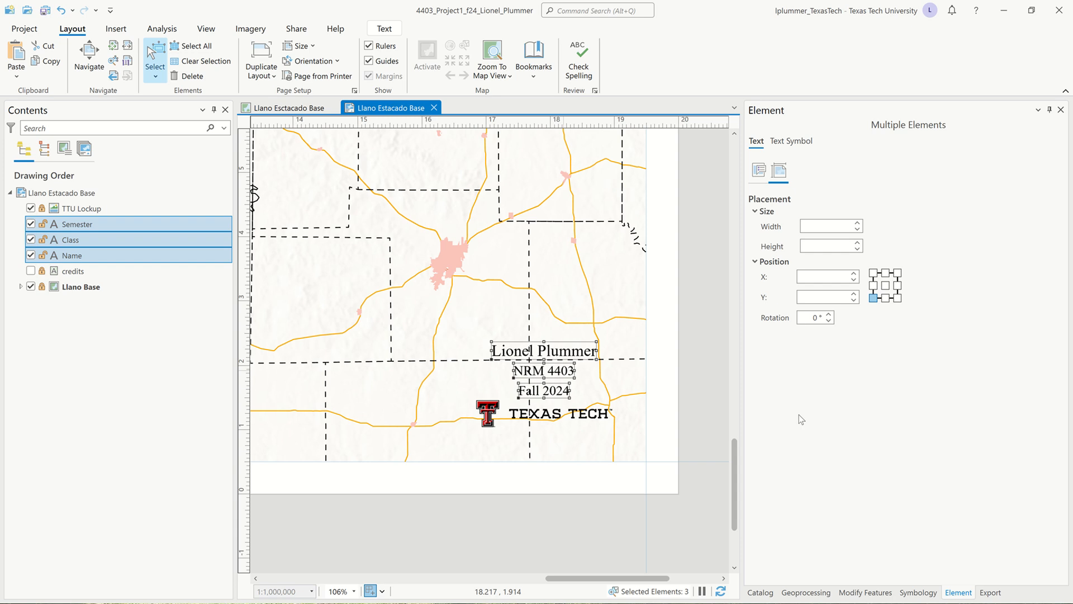
pyautogui.click(629, 528)
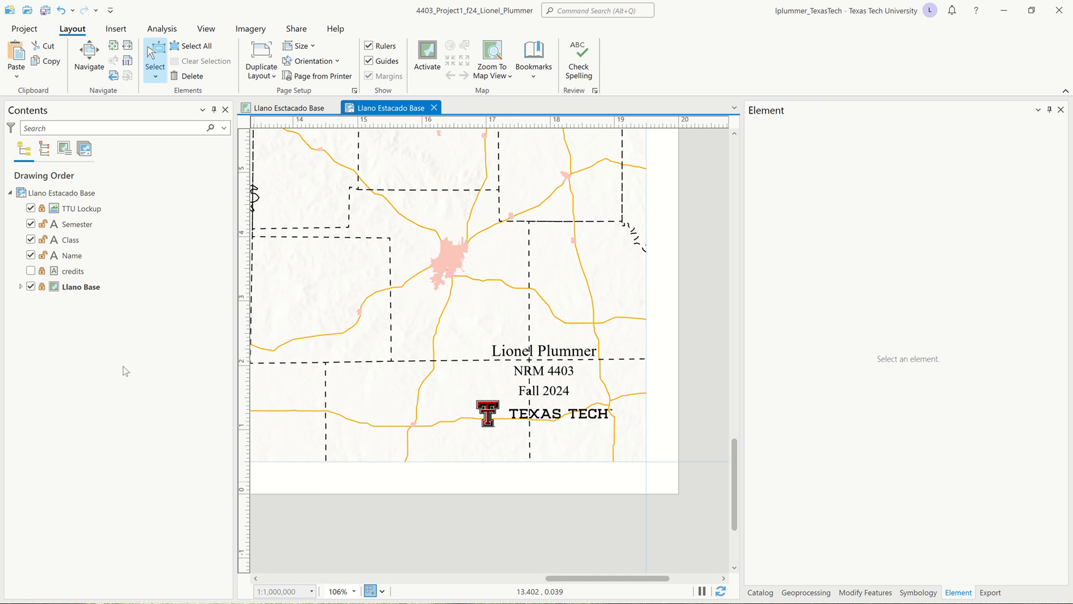
# Lock the Semester, Class and Name text elements
pyautogui.click(43, 223)
pyautogui.click(43, 240)
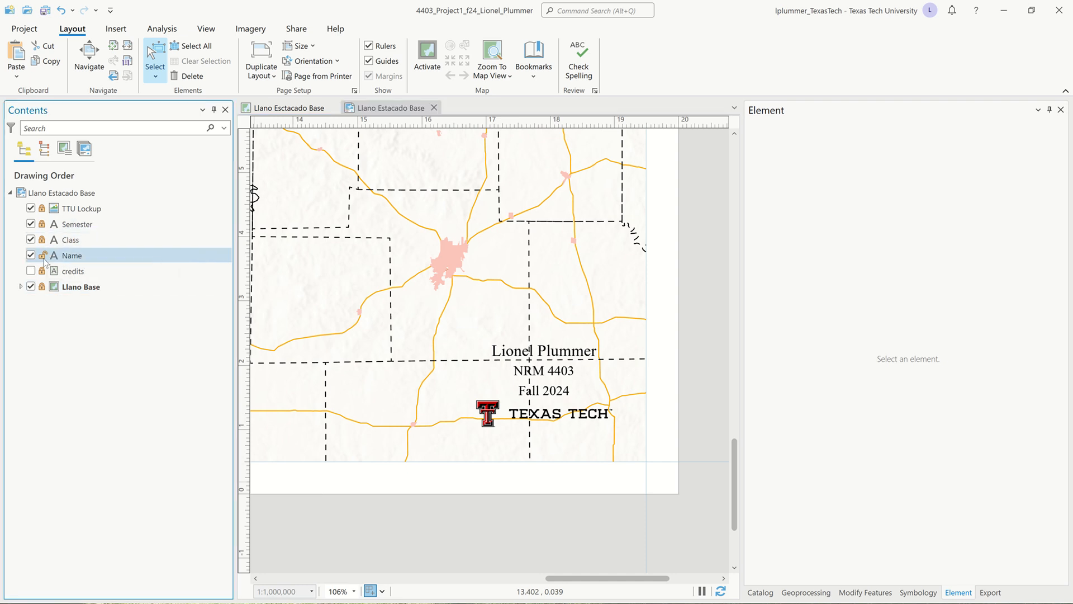
pyautogui.click(43, 255)
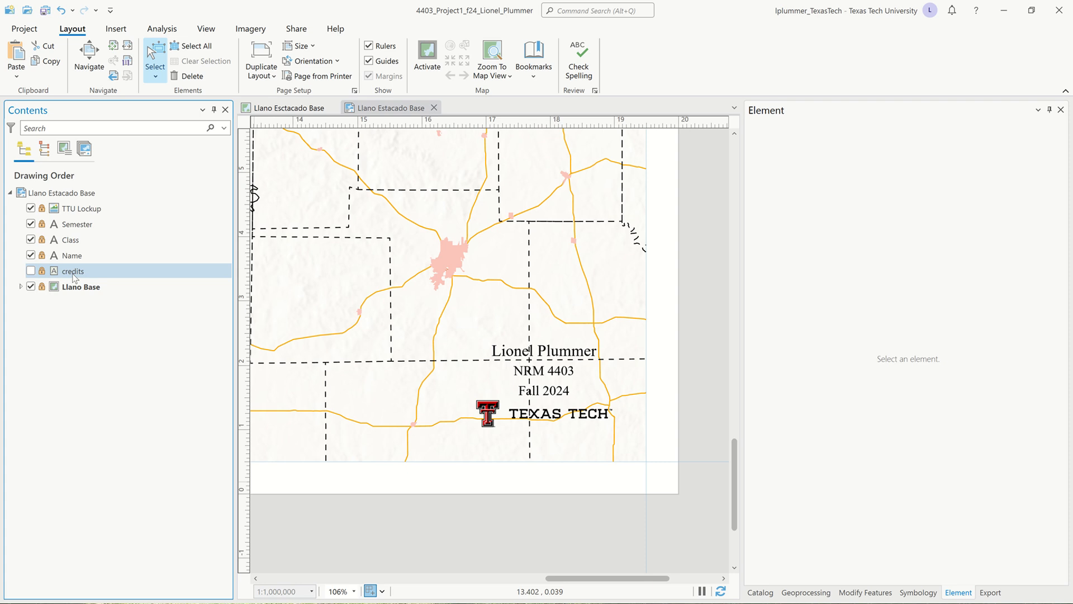
pyautogui.click(75, 276)
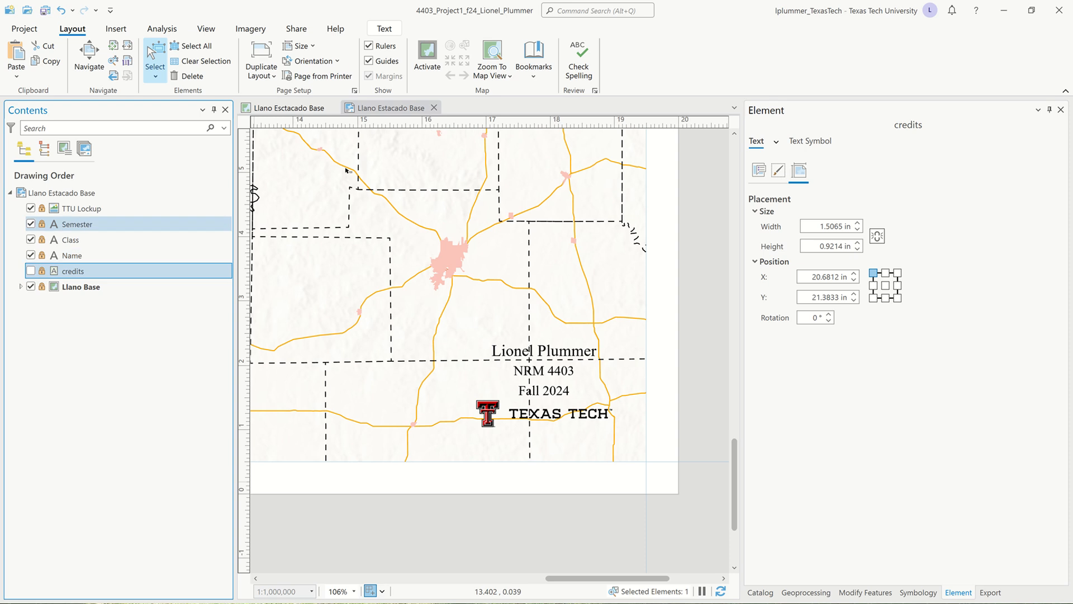
# Draw a rectangle graphic about 2.57 in wide and 1.79 in high around the credit texts and logo
pyautogui.click(115, 29)
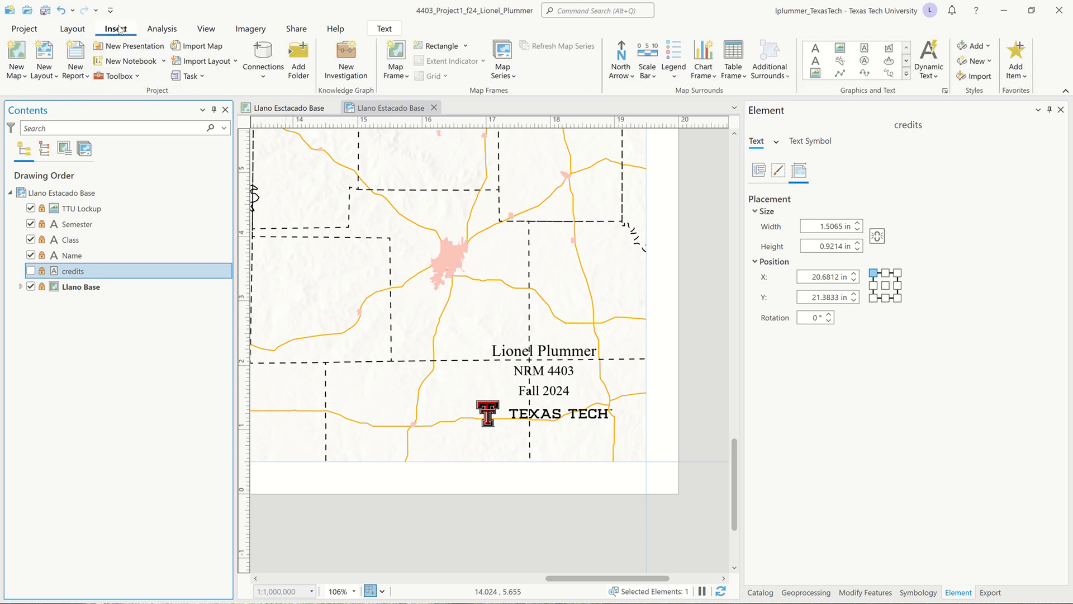
pyautogui.click(907, 74)
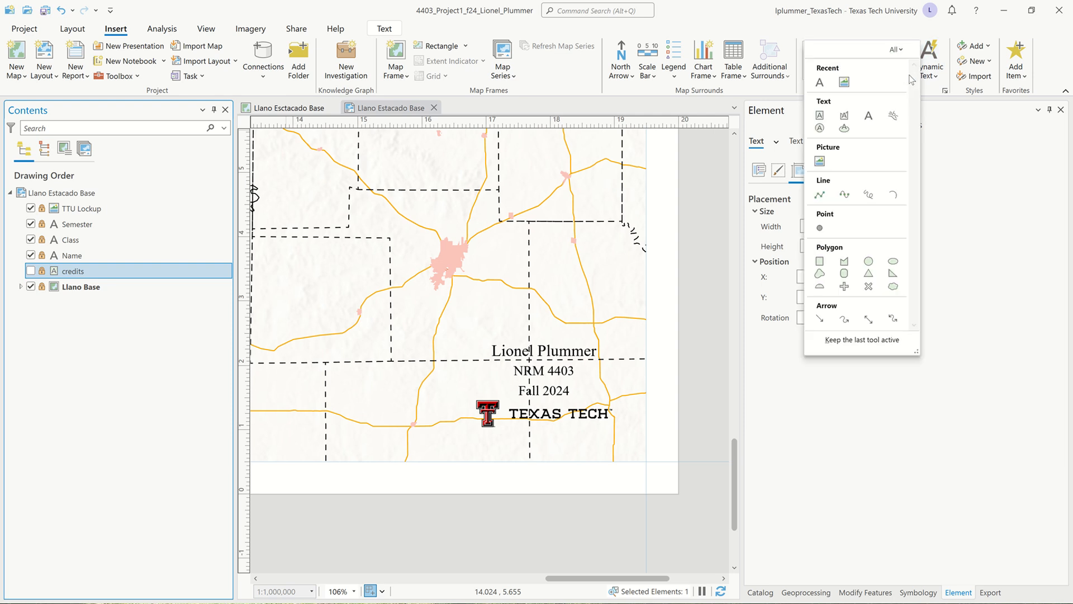
pyautogui.click(820, 262)
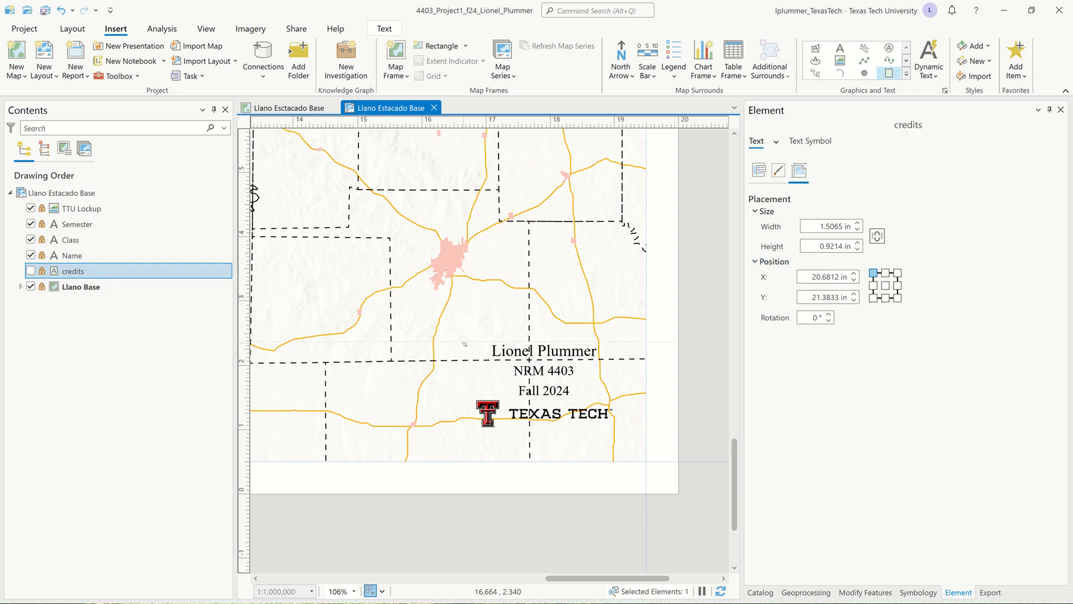
pyautogui.moveTo(460, 333)
pyautogui.mouseDown()
pyautogui.moveTo(497, 411)
pyautogui.moveTo(581, 451)
pyautogui.moveTo(625, 448)
pyautogui.mouseUp()
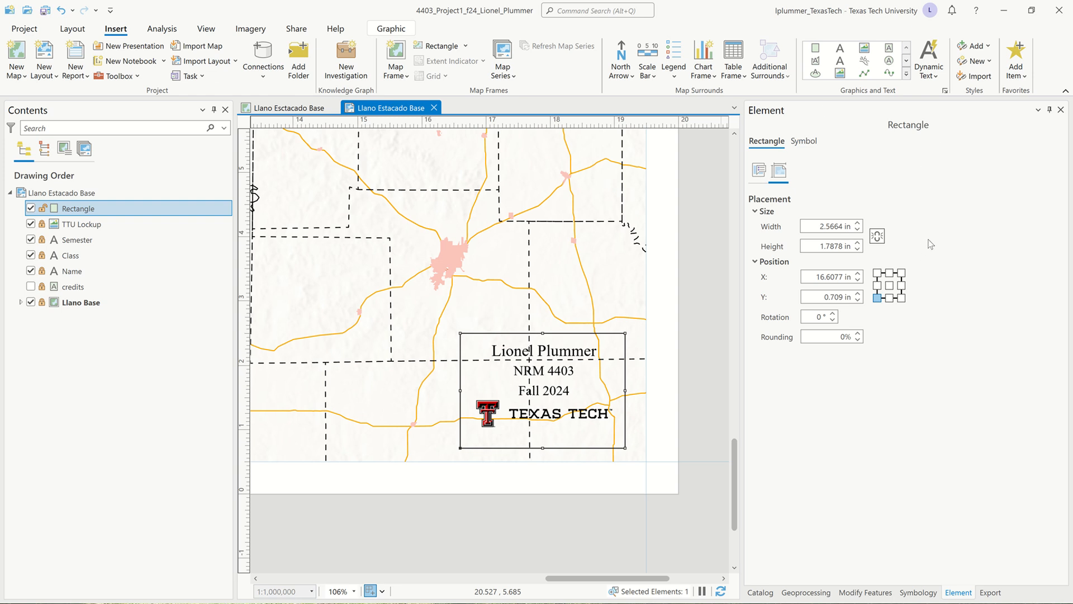
# Set the credit rectangle's size to 2.5 in wide and 1.75 in high
pyautogui.click(814, 226)
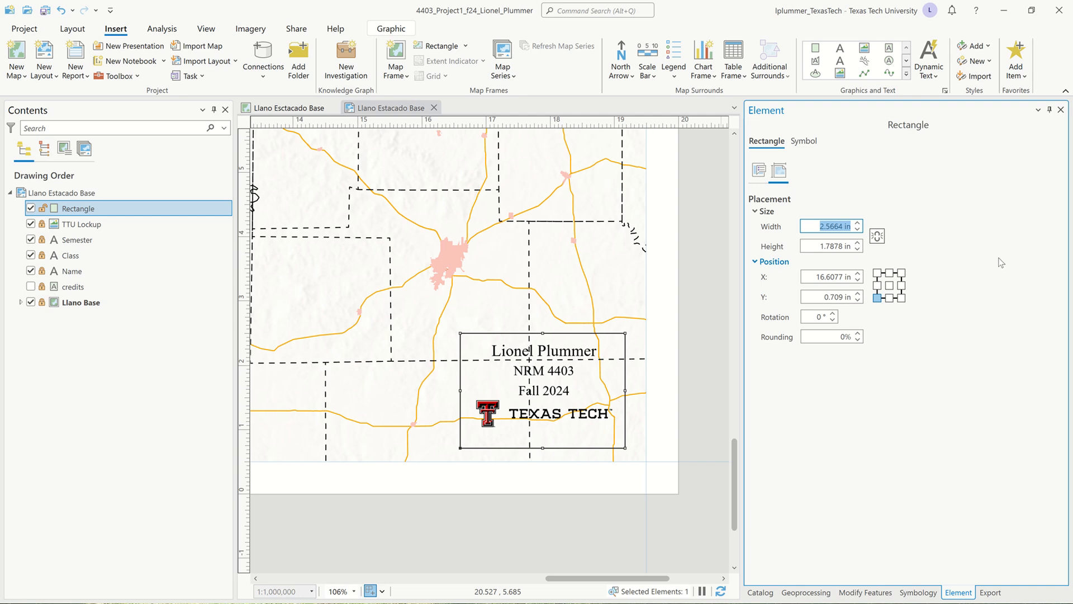
pyautogui.write('2.5')
pyautogui.press('Tab')
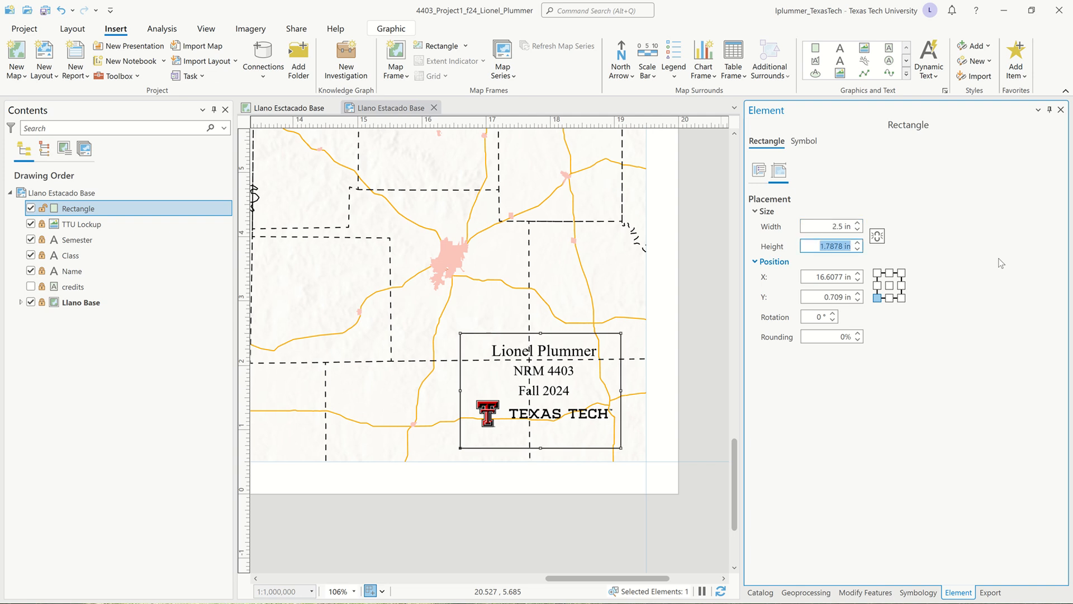
pyautogui.write('1.75')
pyautogui.press('Tab')
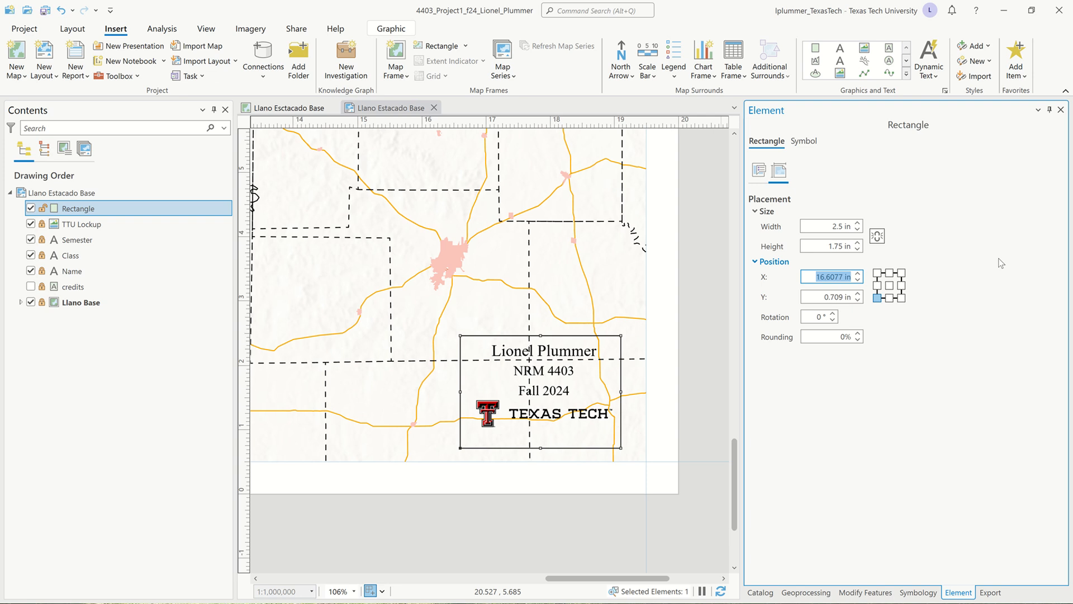
# Position the rectangle by its lower-right anchor at X 19 in and Y 0.9 in, and clear the selection
pyautogui.click(901, 298)
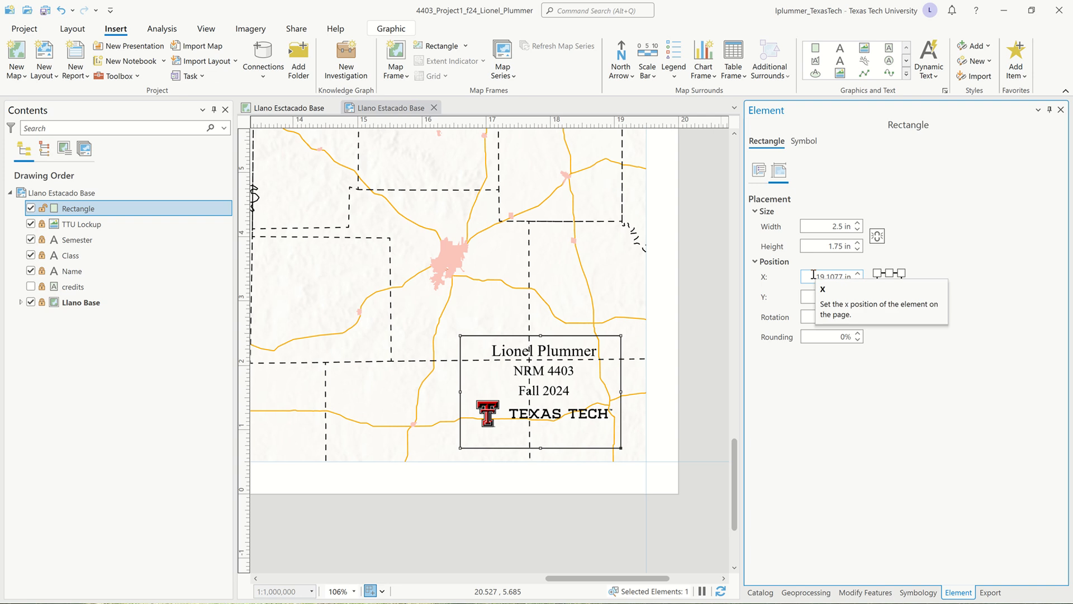
pyautogui.click(858, 274)
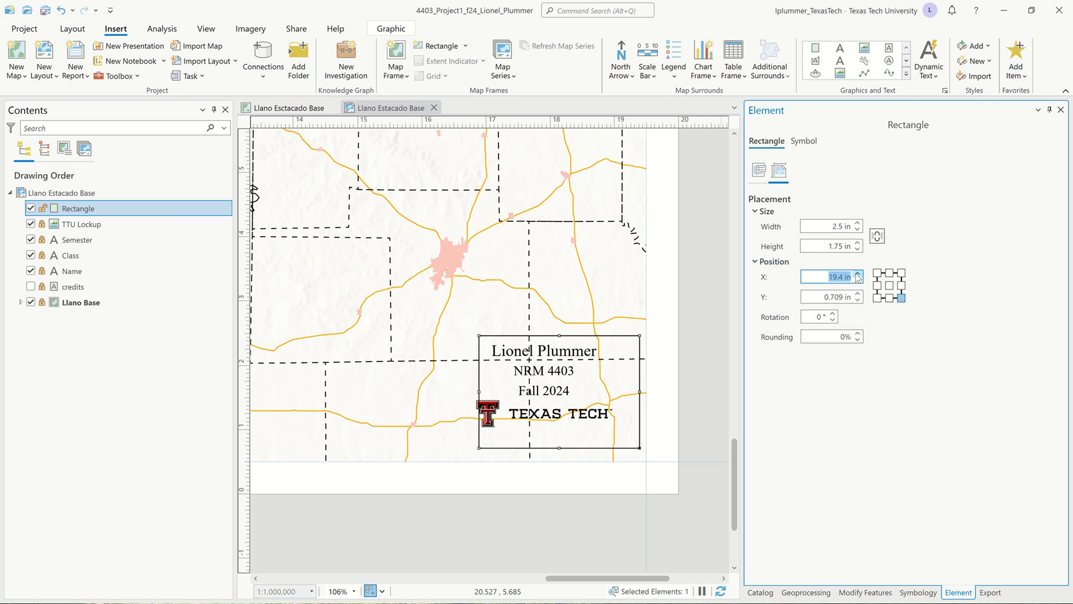
pyautogui.click(858, 281)
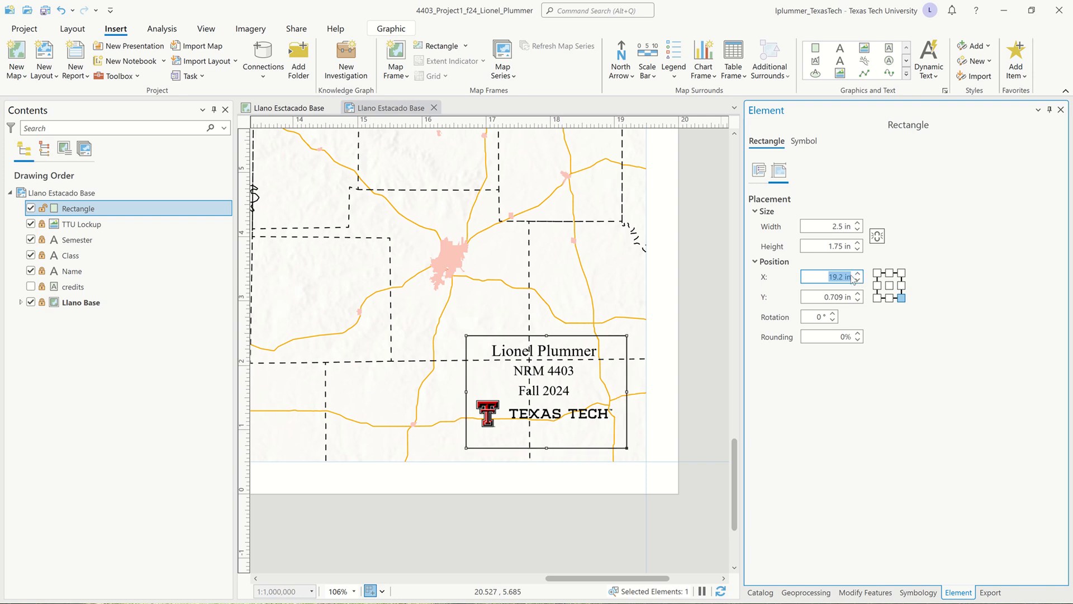
pyautogui.write('19')
pyautogui.press('Tab')
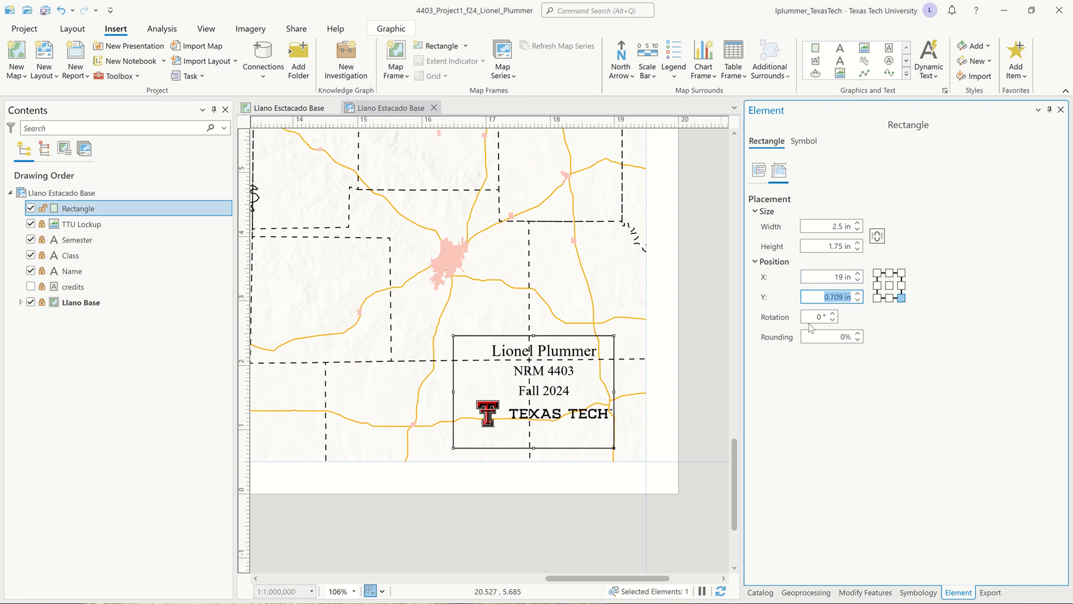
pyautogui.click(857, 294)
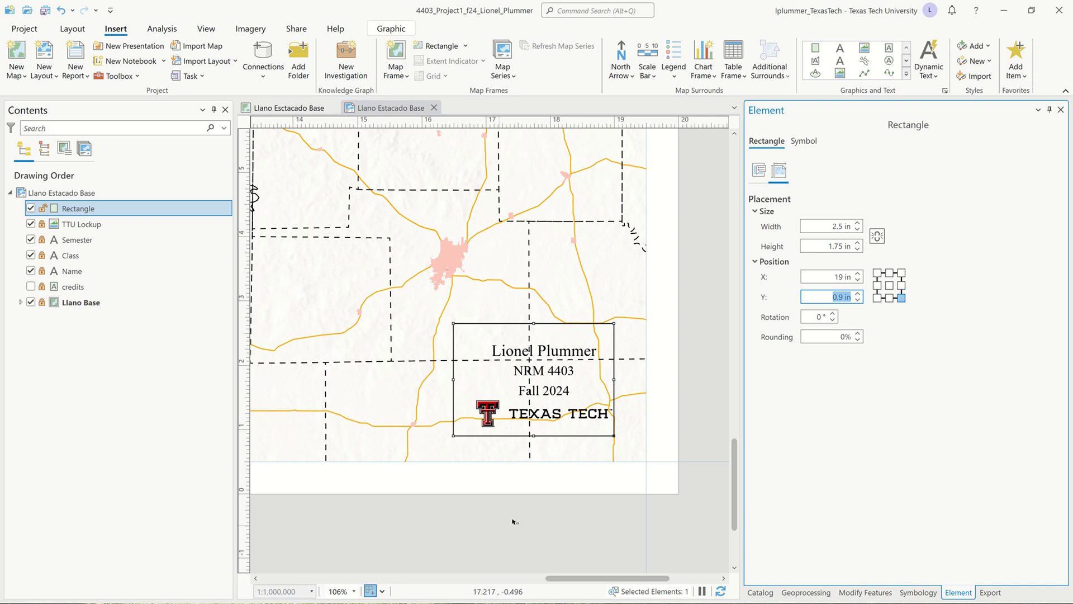
pyautogui.click(566, 474)
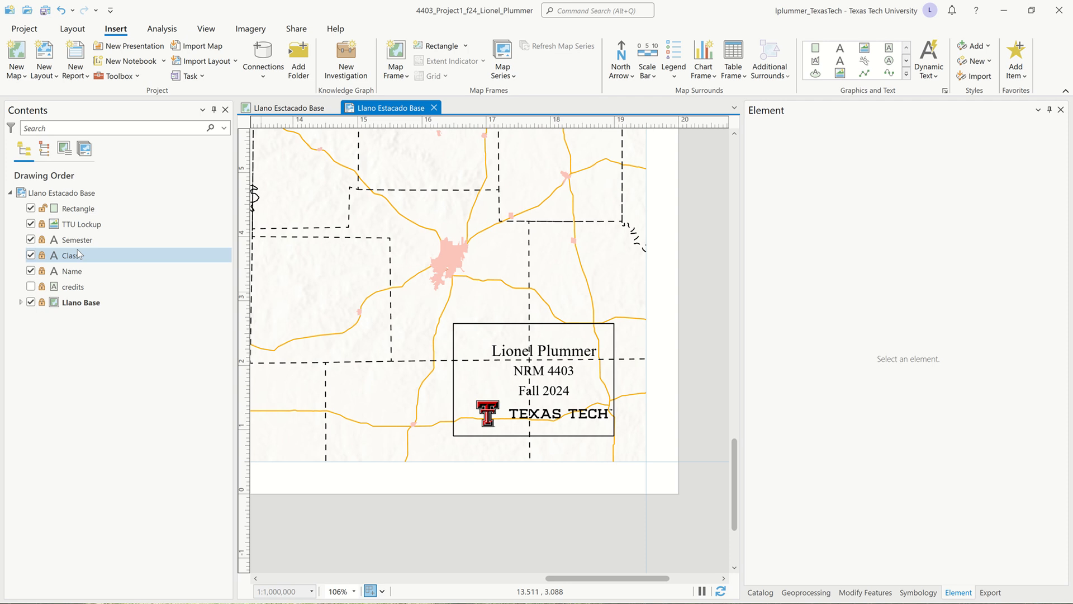
# Unlock the TTU Lockup logo, align the rectangle and logo on their centers, and clear the selection
pyautogui.click(41, 224)
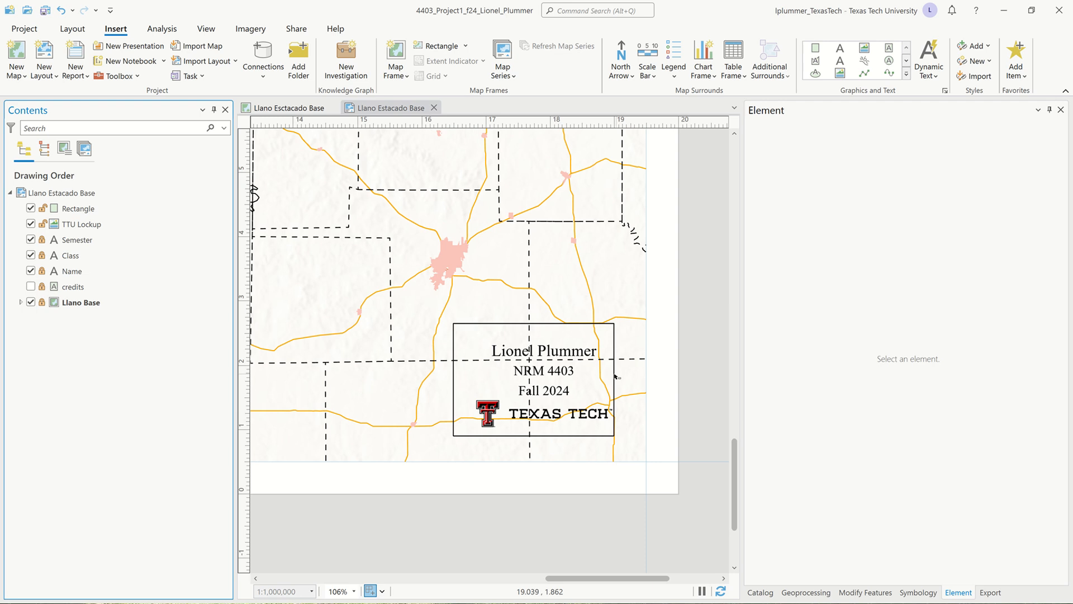
pyautogui.click(561, 417)
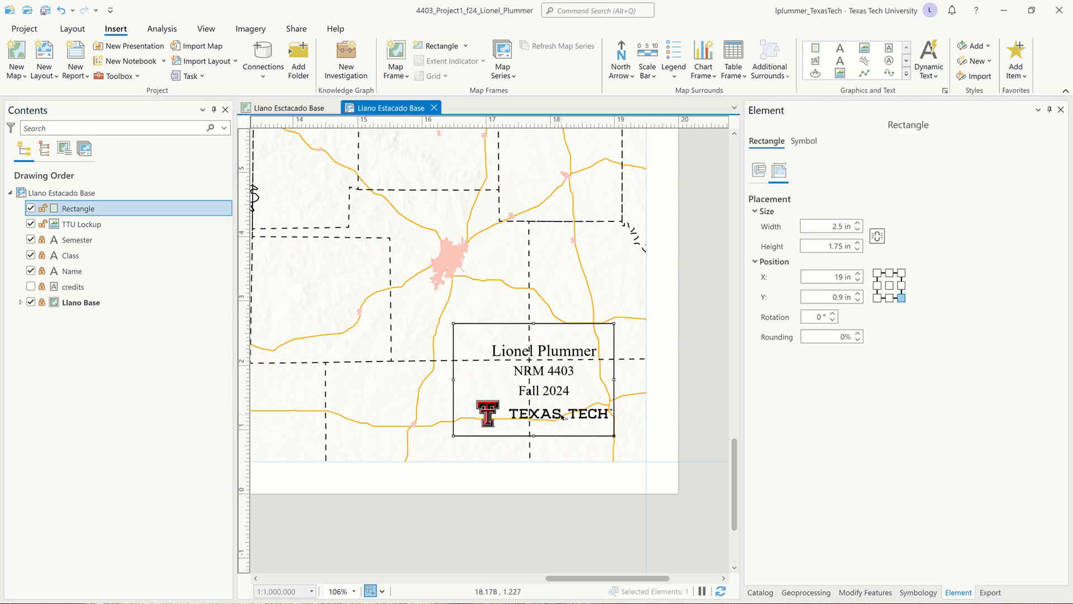
pyautogui.click(55, 224)
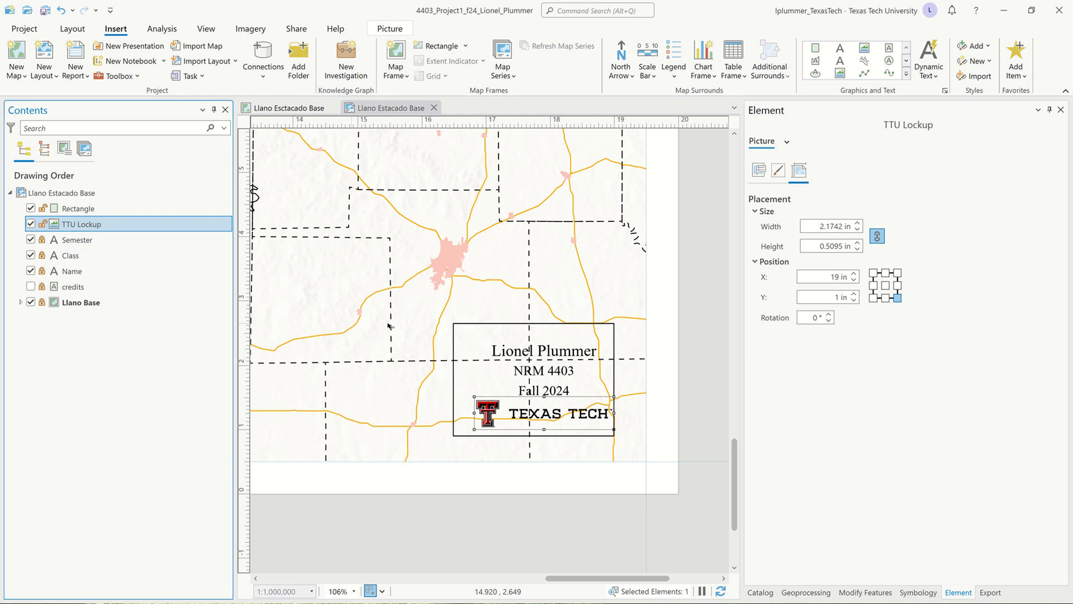
pyautogui.keyDown('shift'); pyautogui.click(459, 324); pyautogui.keyUp('shift')
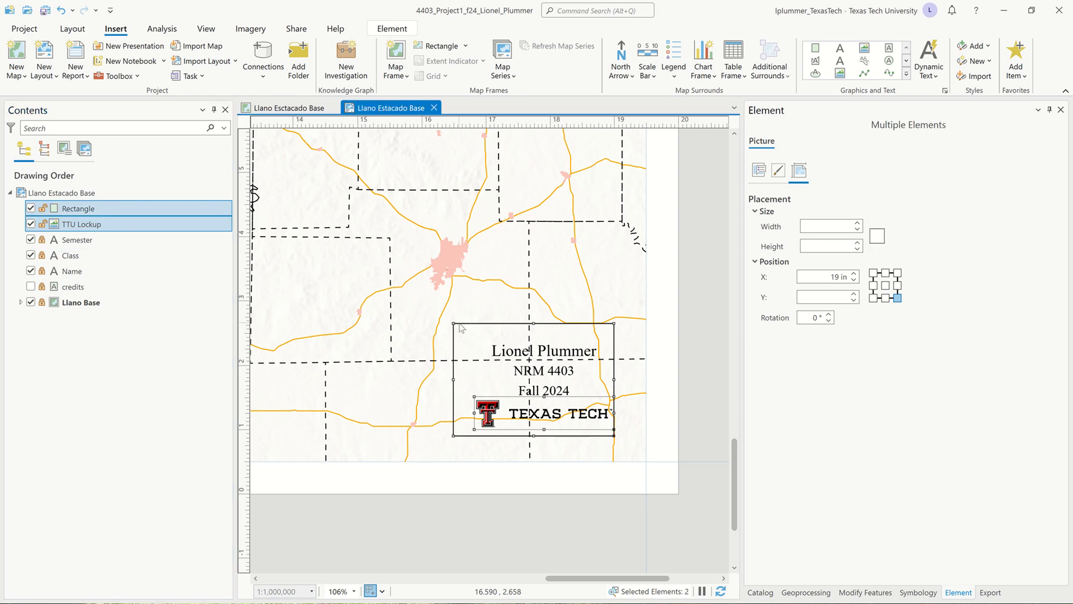
pyautogui.rightClick(460, 326)
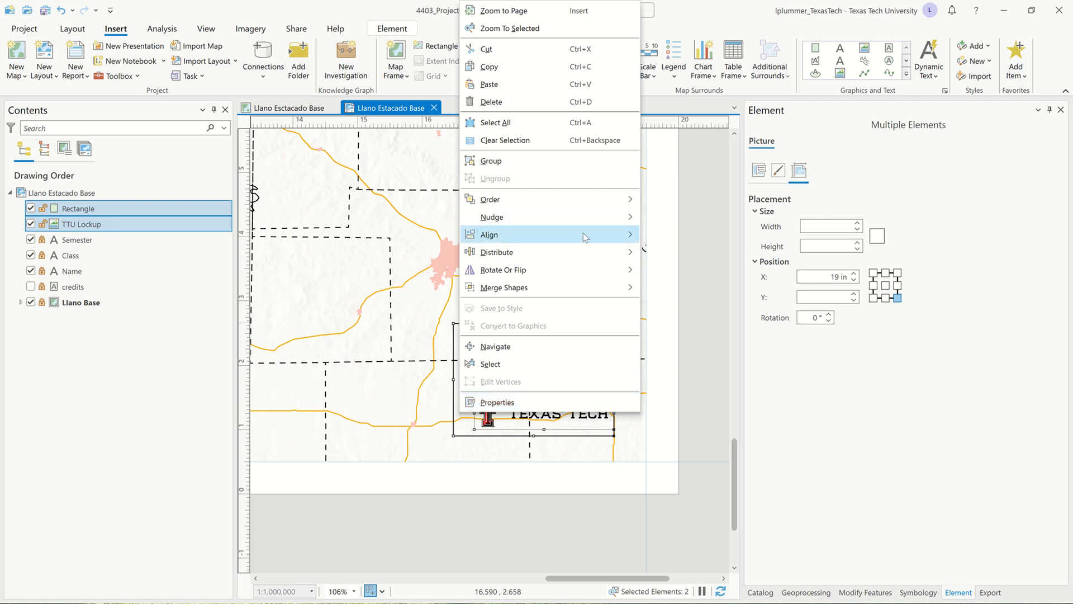
pyautogui.moveTo(596, 239)
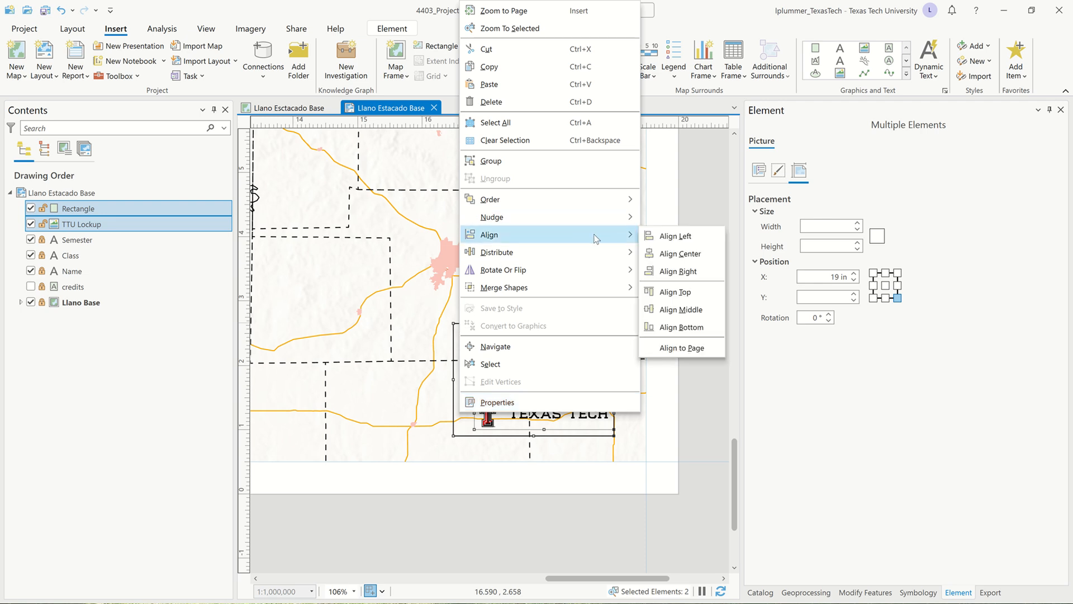
pyautogui.click(696, 258)
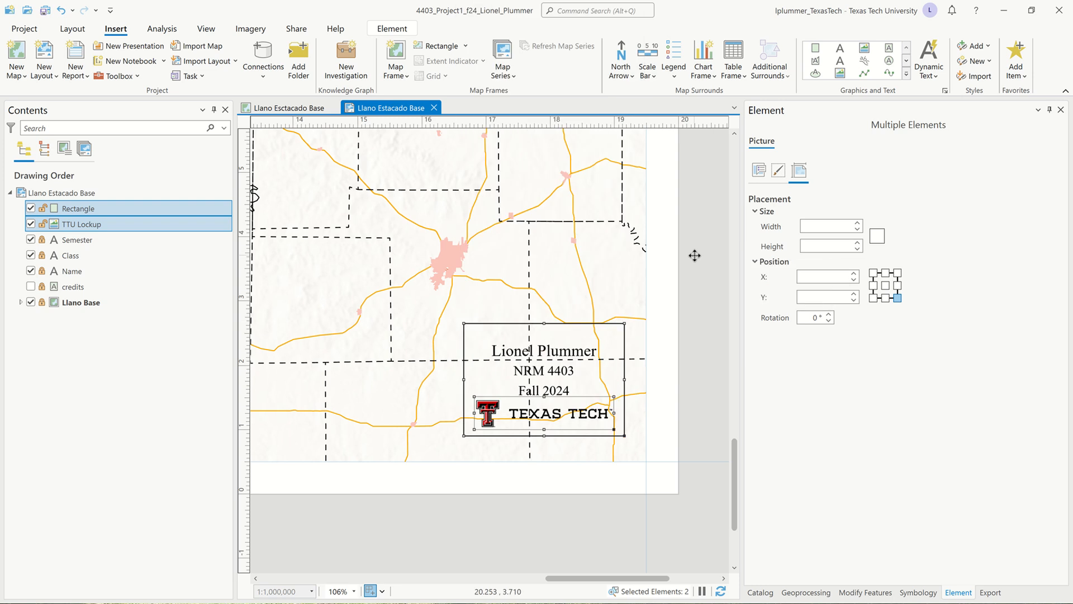
pyautogui.click(703, 314)
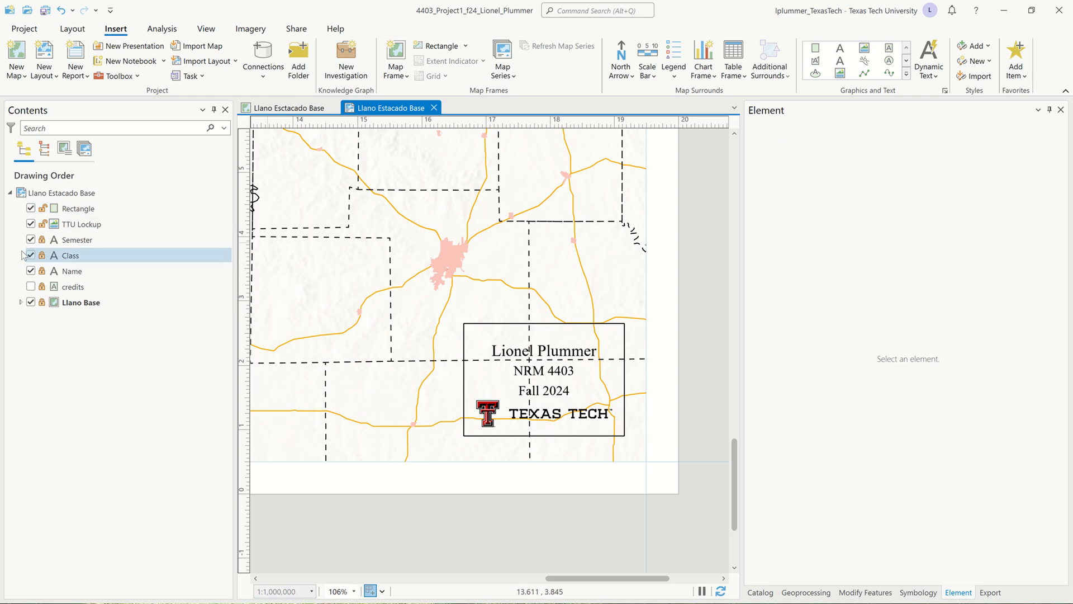
# Unlock the Semester, Class and Name texts and lock the TTU Lockup logo
pyautogui.click(44, 241)
pyautogui.click(42, 255)
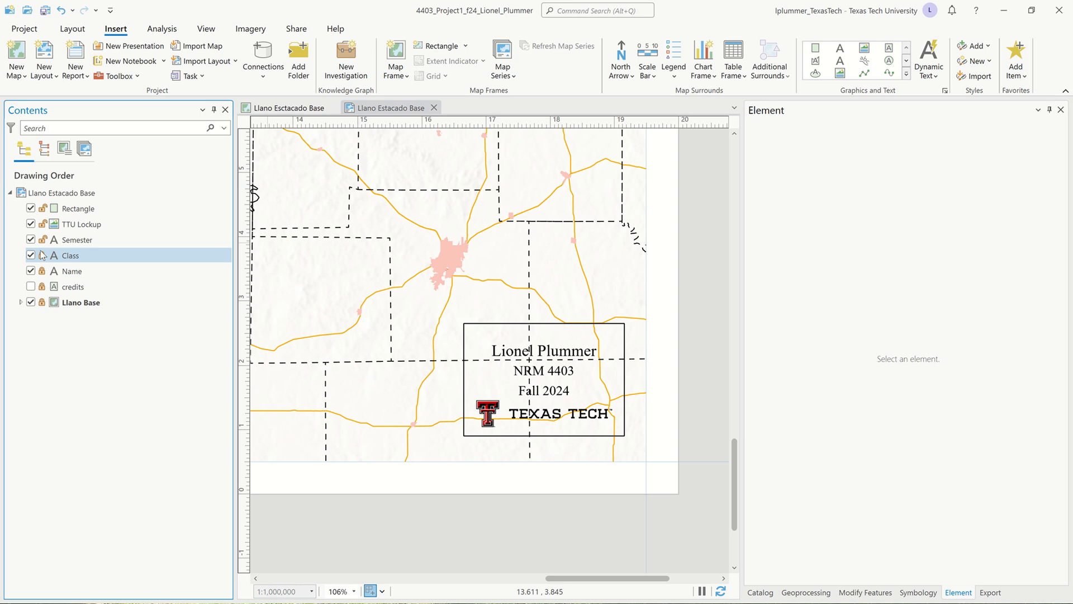
pyautogui.click(42, 271)
pyautogui.click(42, 272)
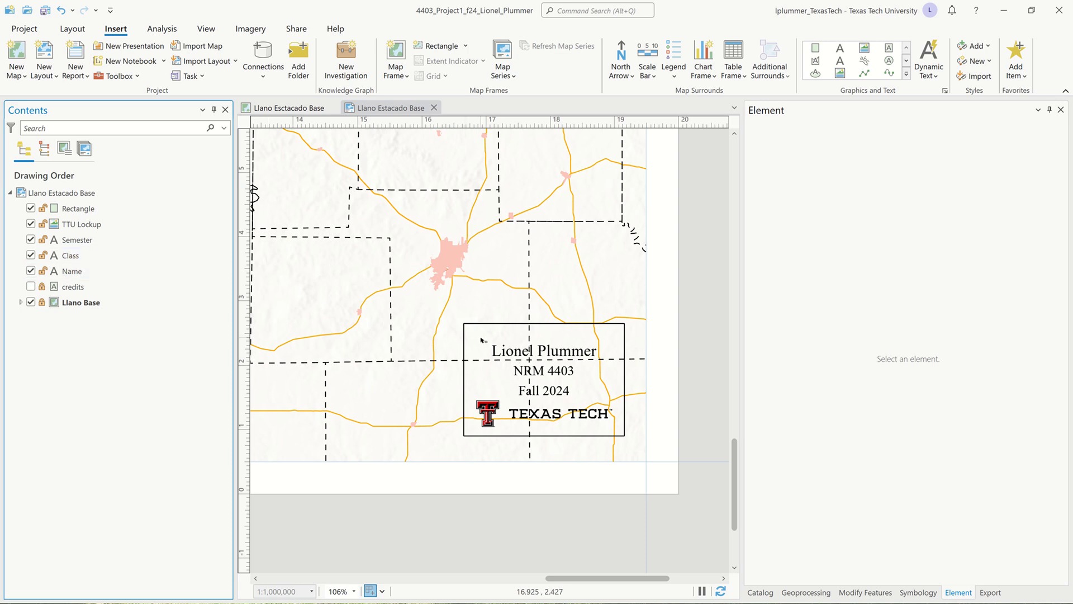
pyautogui.click(42, 224)
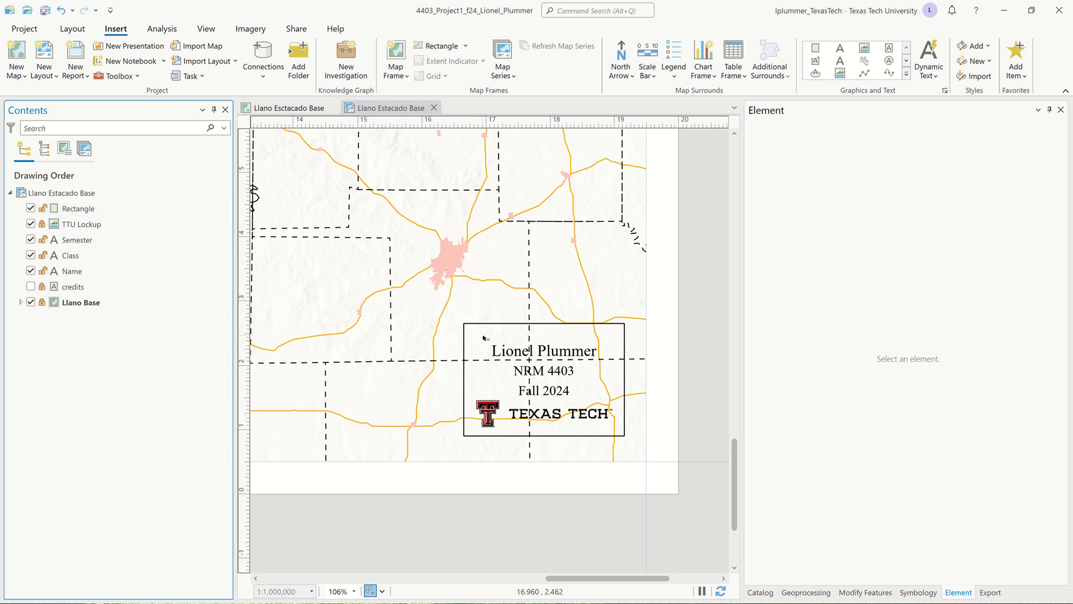
pyautogui.click(77, 241)
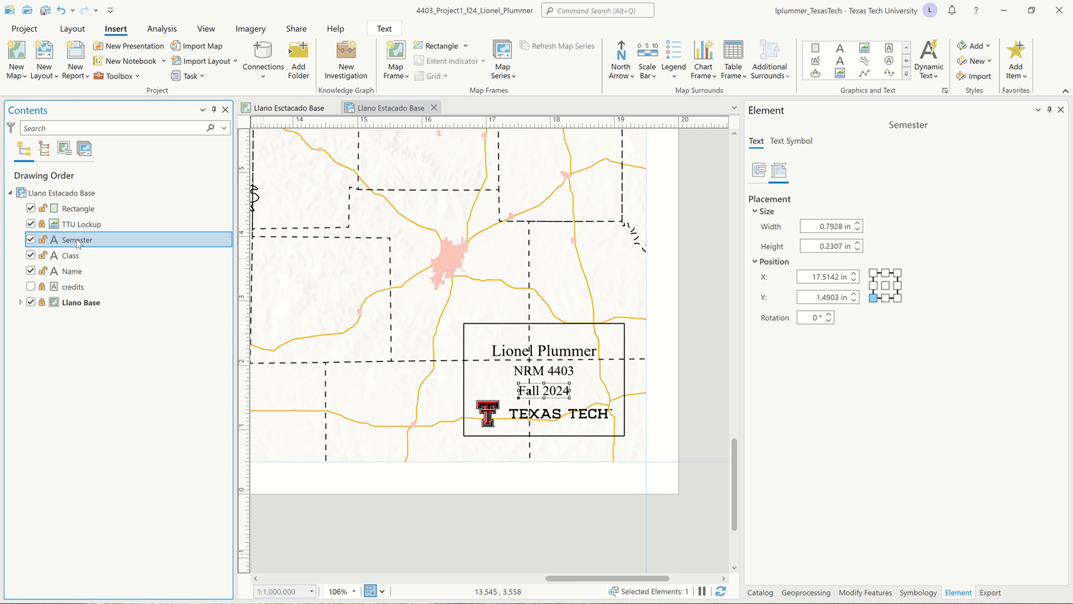
pyautogui.keyDown('shift'); pyautogui.click(77, 274); pyautogui.keyUp('shift')
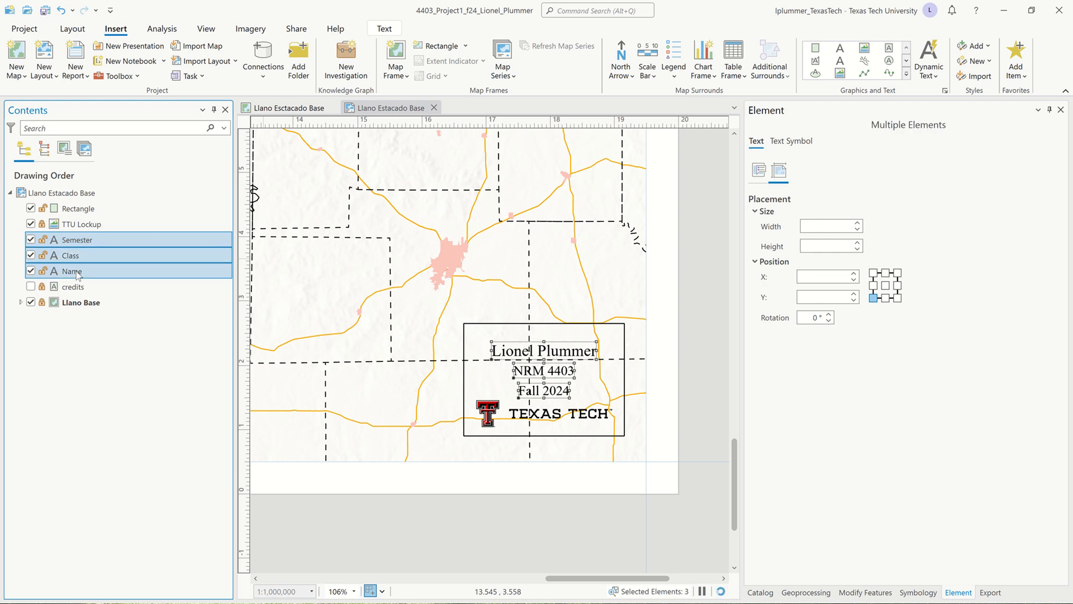
pyautogui.rightClick(538, 381)
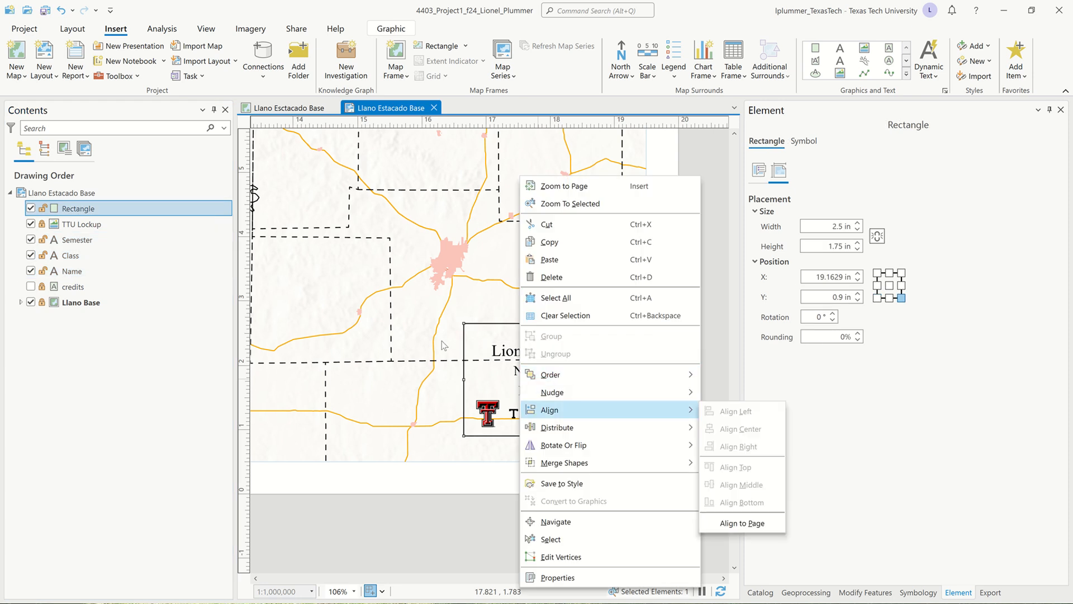
pyautogui.click(168, 246)
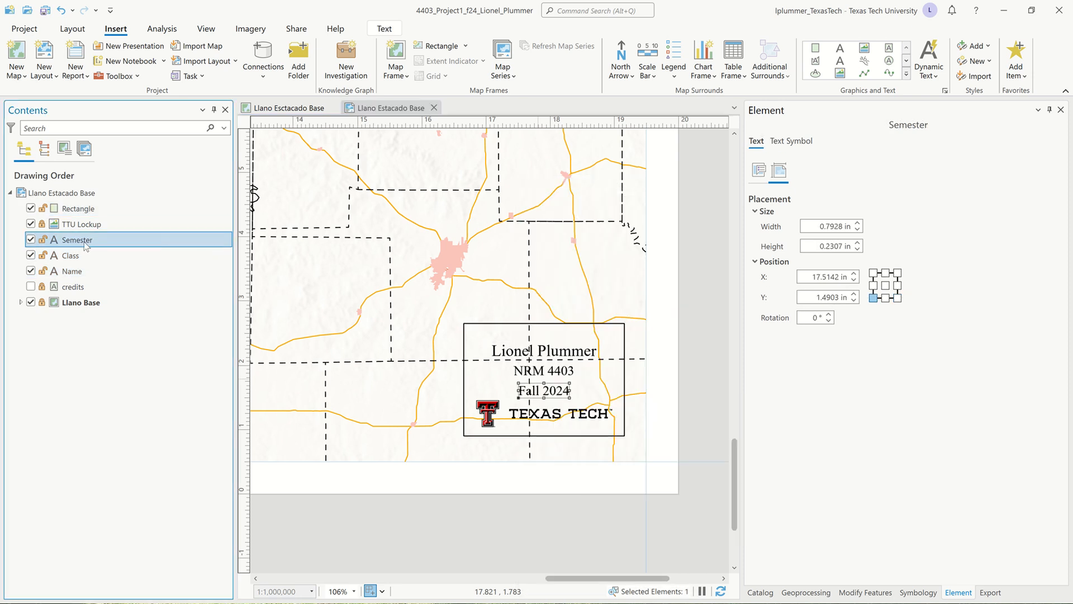
# Group the Semester, Class and Name text elements
pyautogui.click(88, 272)
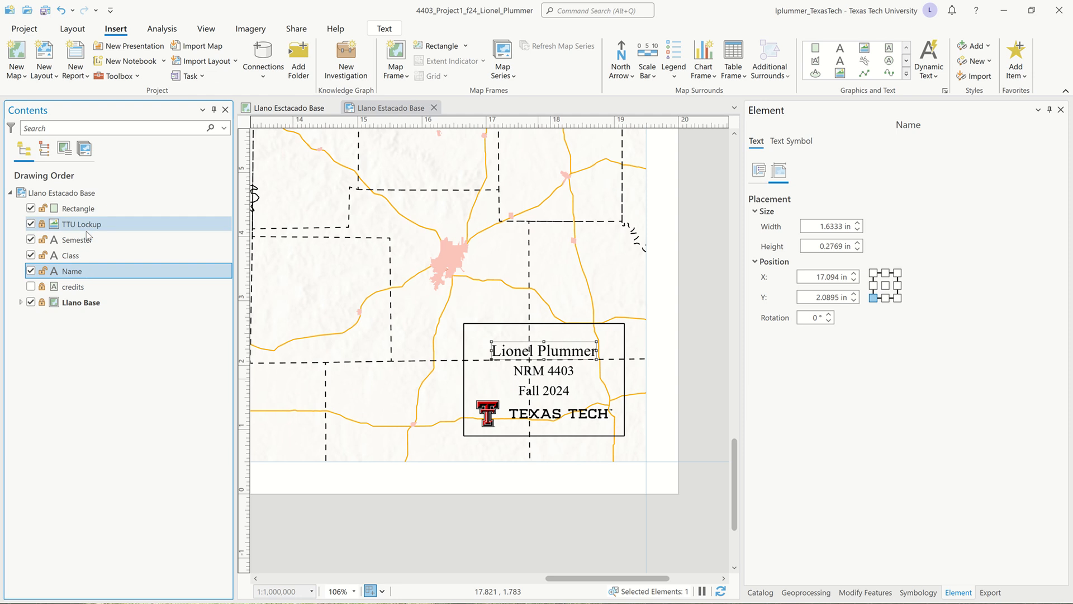
pyautogui.keyDown('shift'); pyautogui.click(88, 242); pyautogui.keyUp('shift')
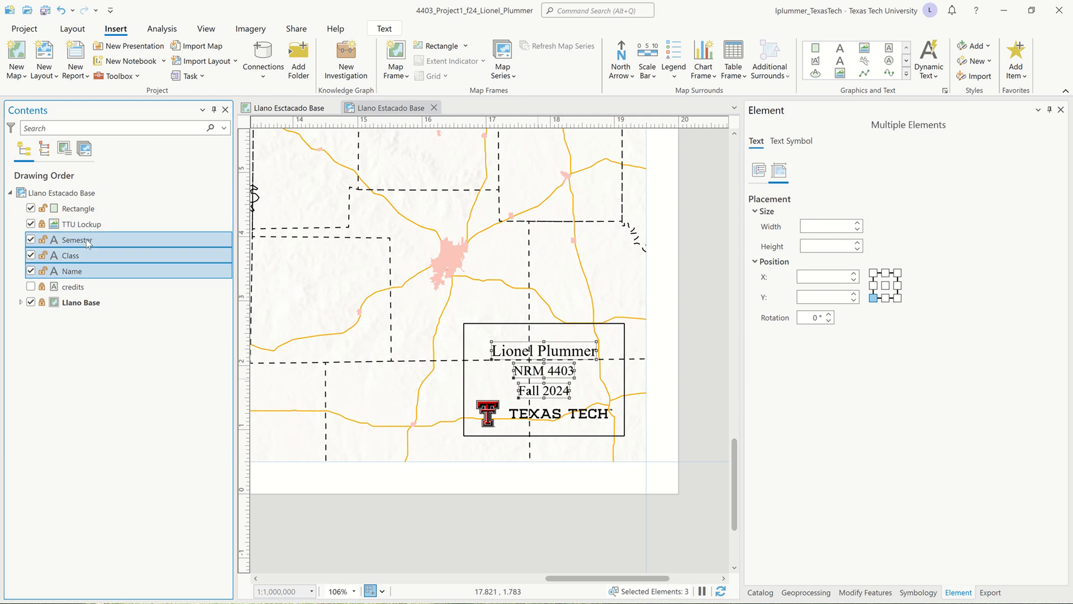
pyautogui.rightClick(88, 243)
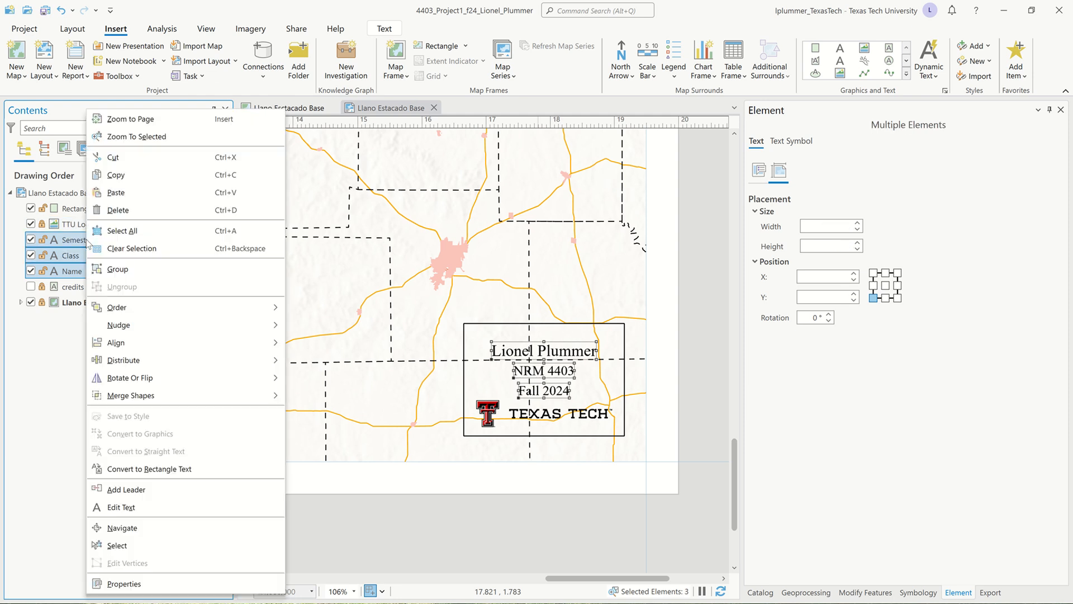
pyautogui.click(119, 271)
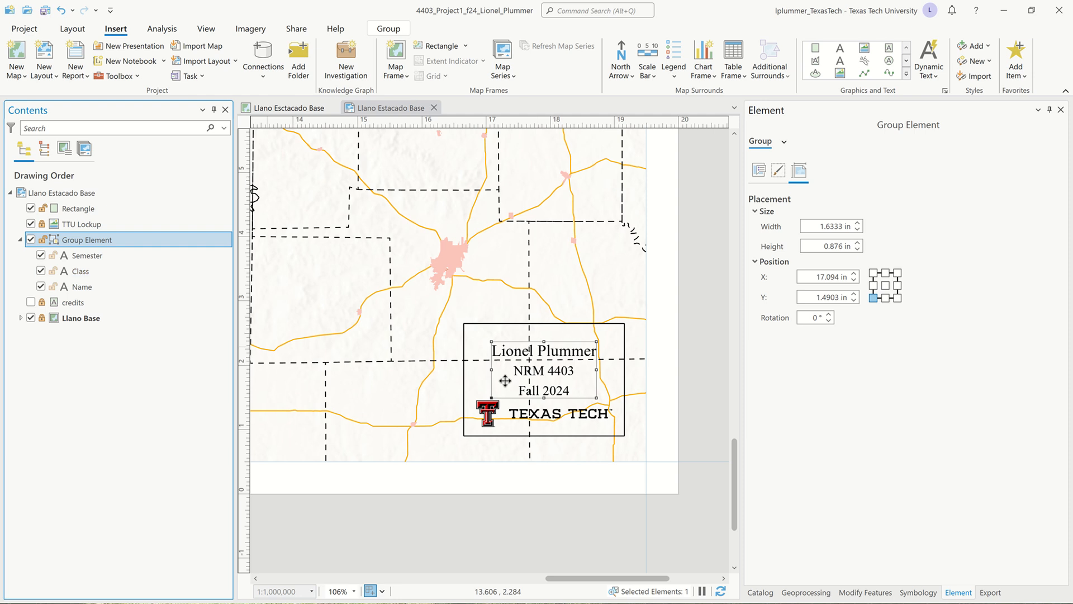
# Align the centers of the rectangle, TTU Lockup logo and text group, and clear the selection
pyautogui.click(624, 326)
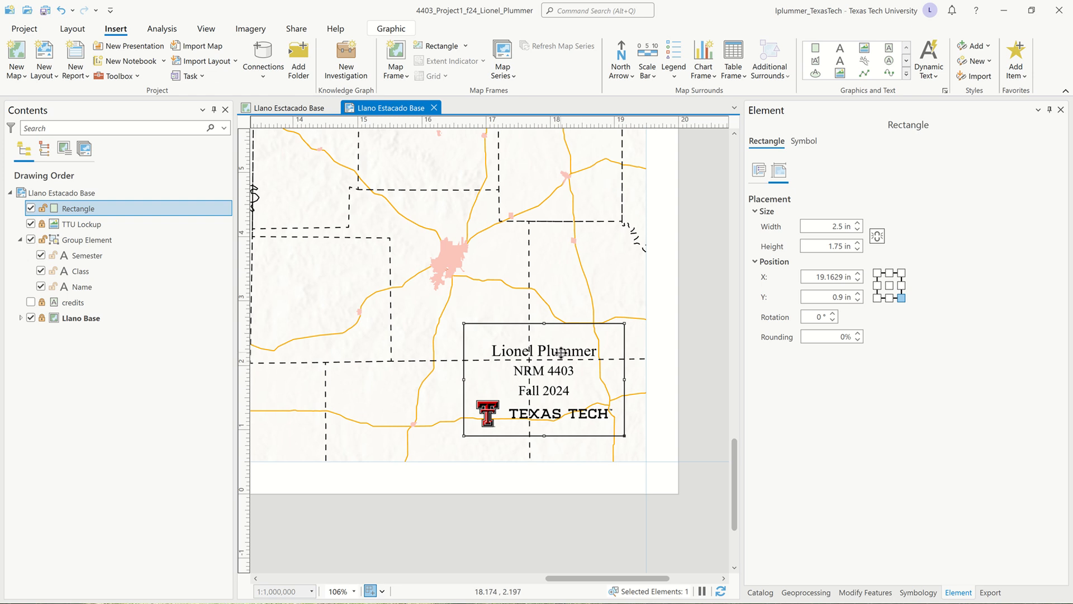
pyautogui.keyDown('shift'); pyautogui.click(96, 246); pyautogui.keyUp('shift')
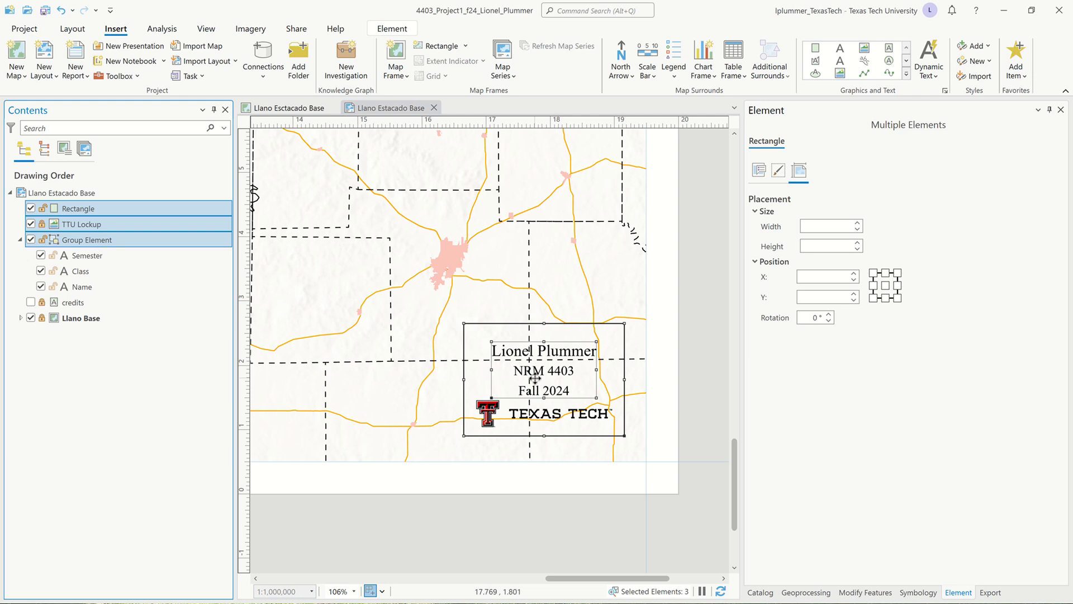
pyautogui.rightClick(133, 223)
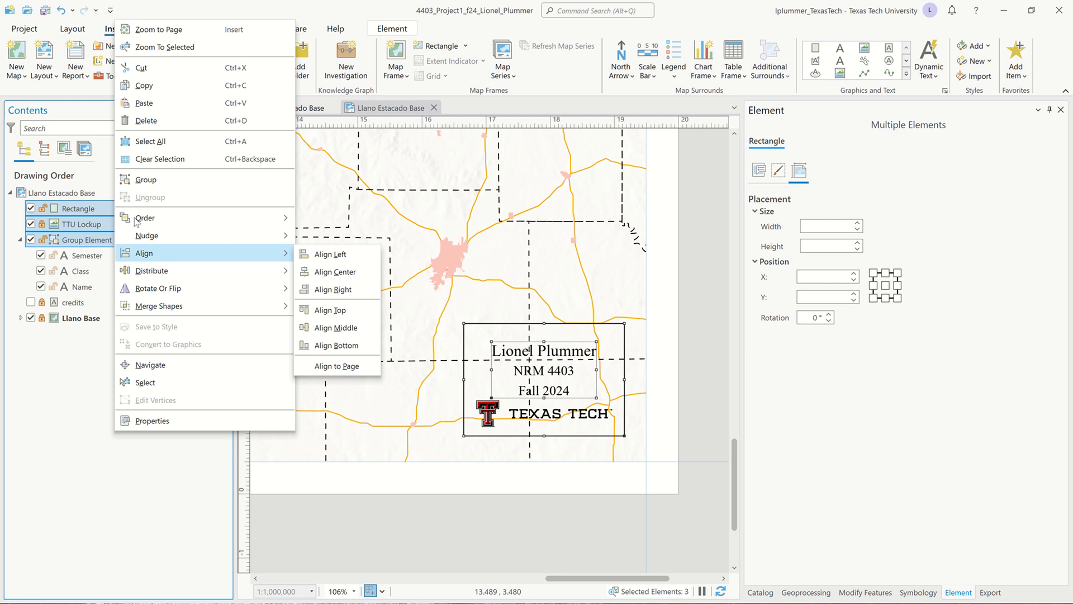
pyautogui.click(346, 272)
pyautogui.click(390, 321)
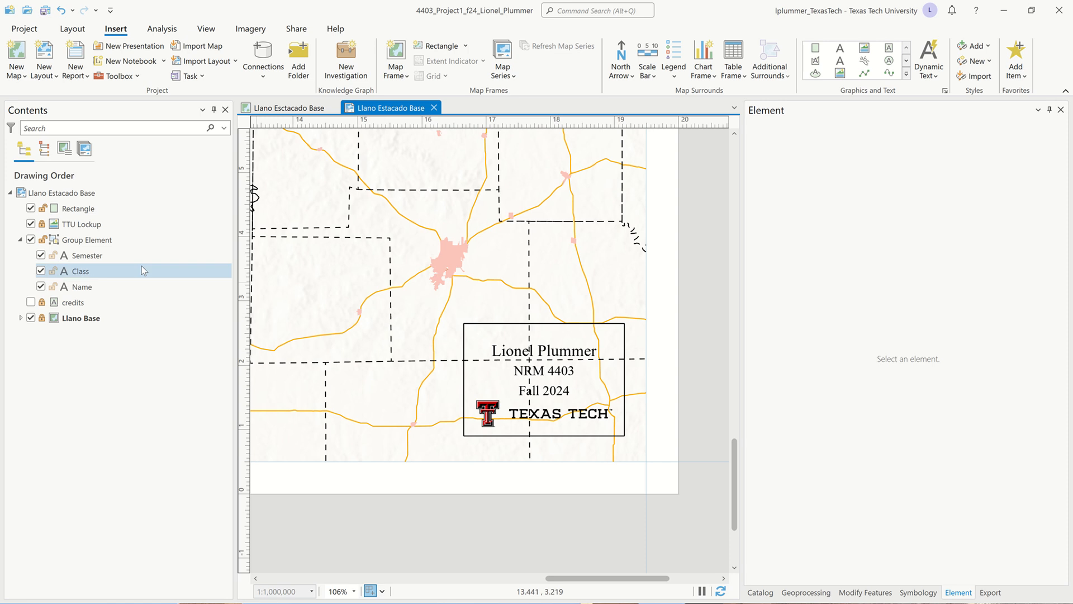
# Remove the outline colour from the rectangle surrounding the credit block
pyautogui.click(54, 211)
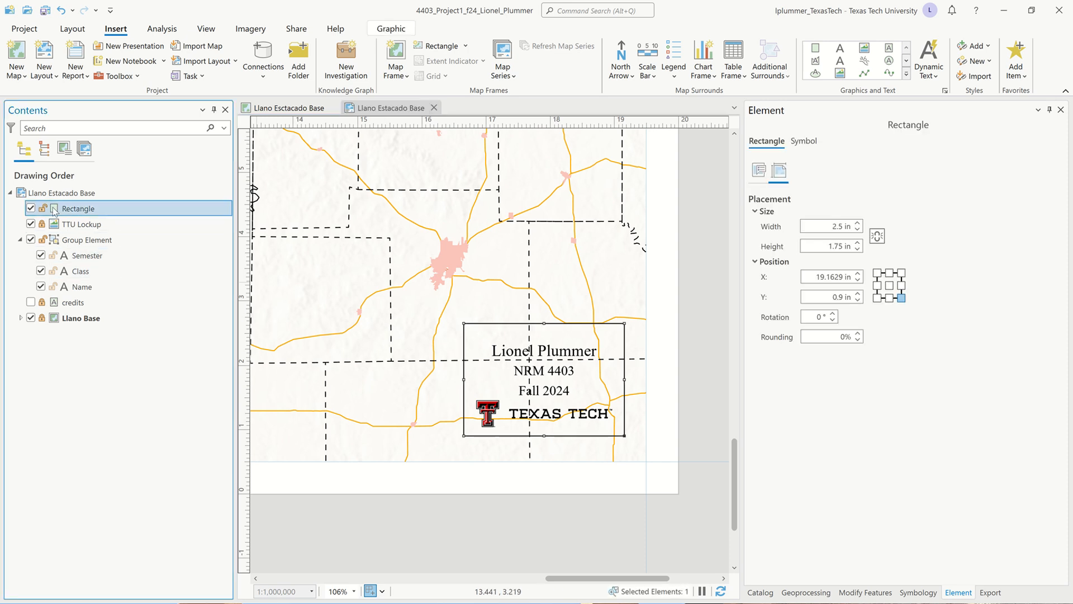
pyautogui.click(802, 143)
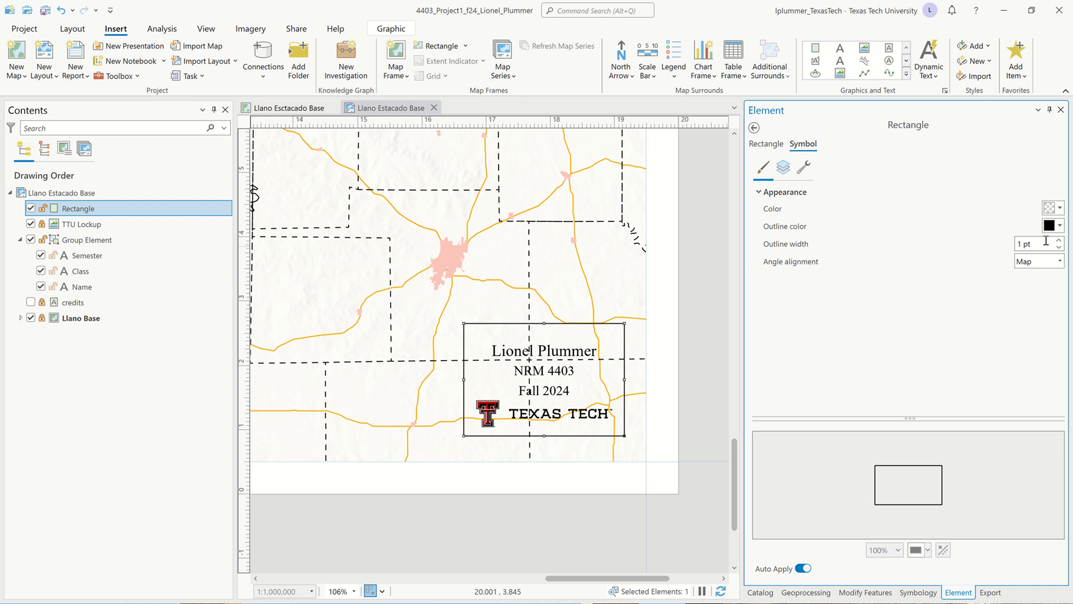
pyautogui.click(1061, 225)
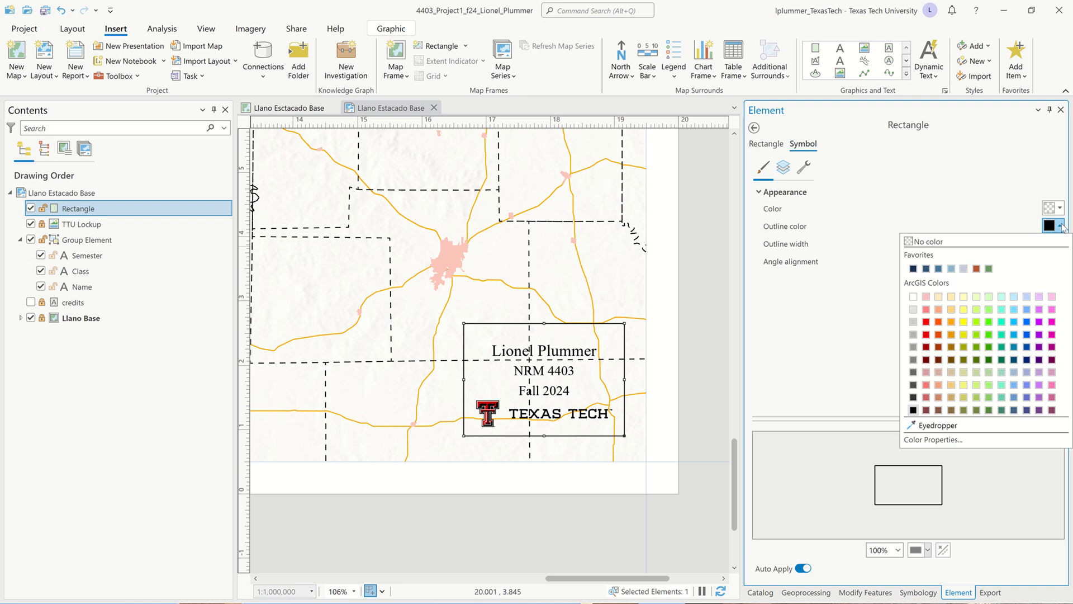
pyautogui.click(913, 241)
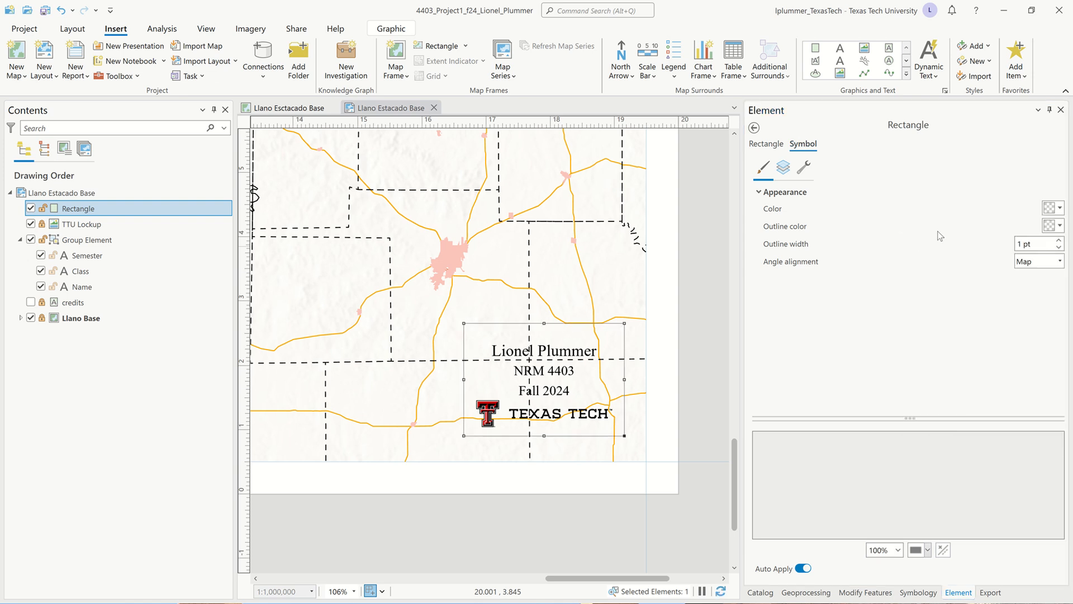
# Fill the rectangle with white and move it into the group directly beneath the Name text in the drawing order
pyautogui.click(1061, 209)
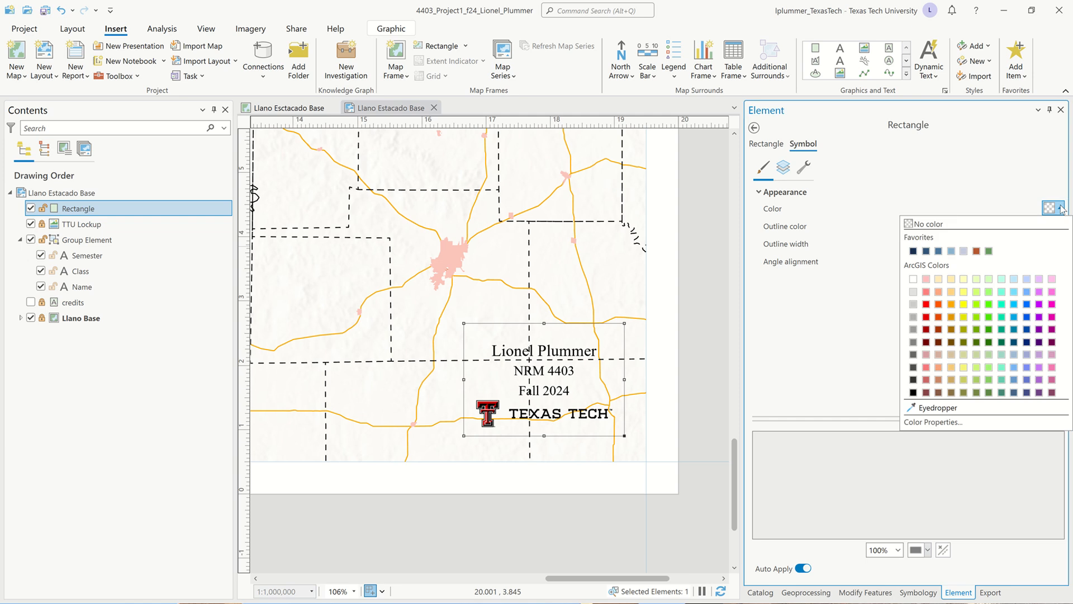
pyautogui.click(913, 279)
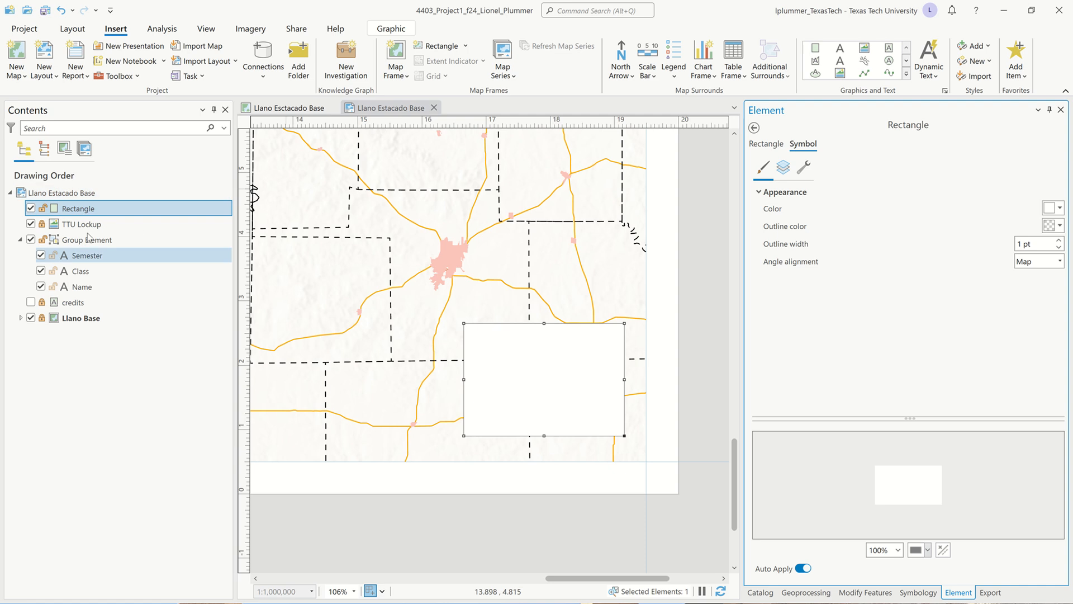
pyautogui.click(95, 210)
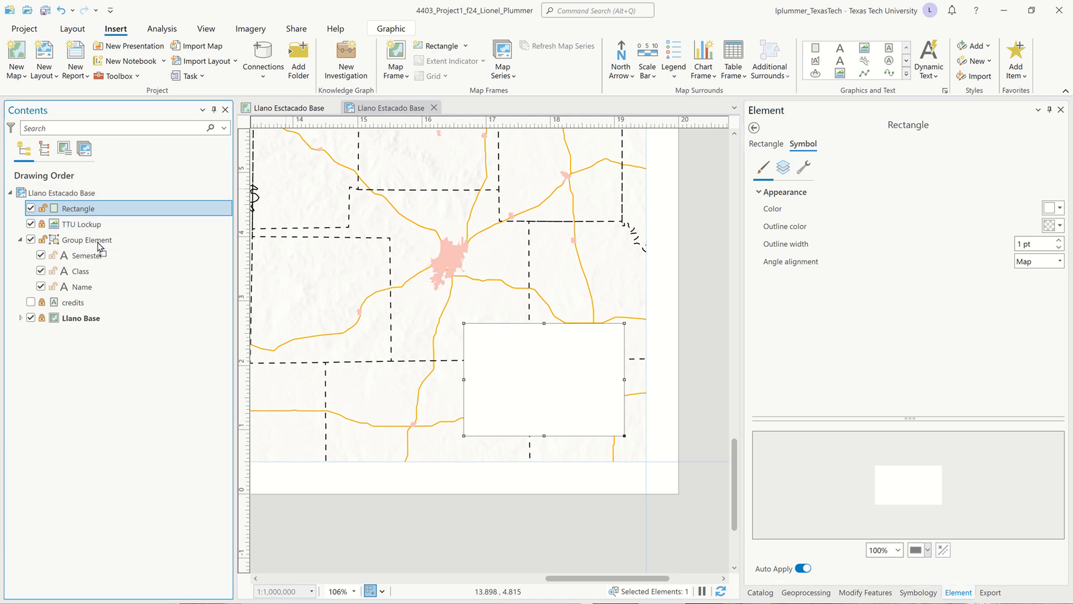
pyautogui.moveTo(95, 289); pyautogui.dragTo(94, 291)
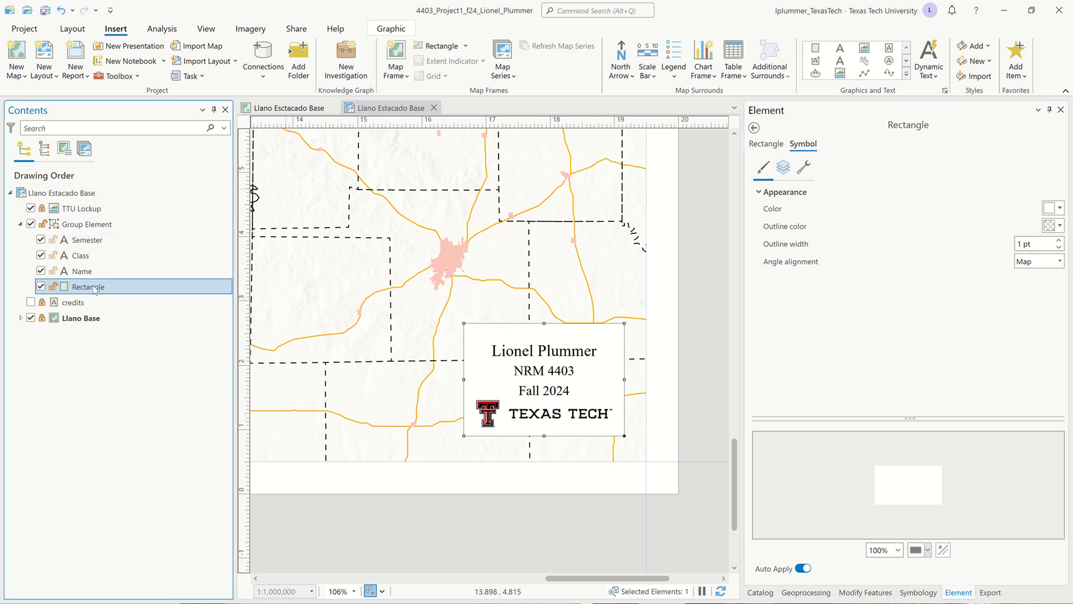
# Make the rectangle's white fill partly transparent through its colour properties, and clear the selection
pyautogui.click(1061, 209)
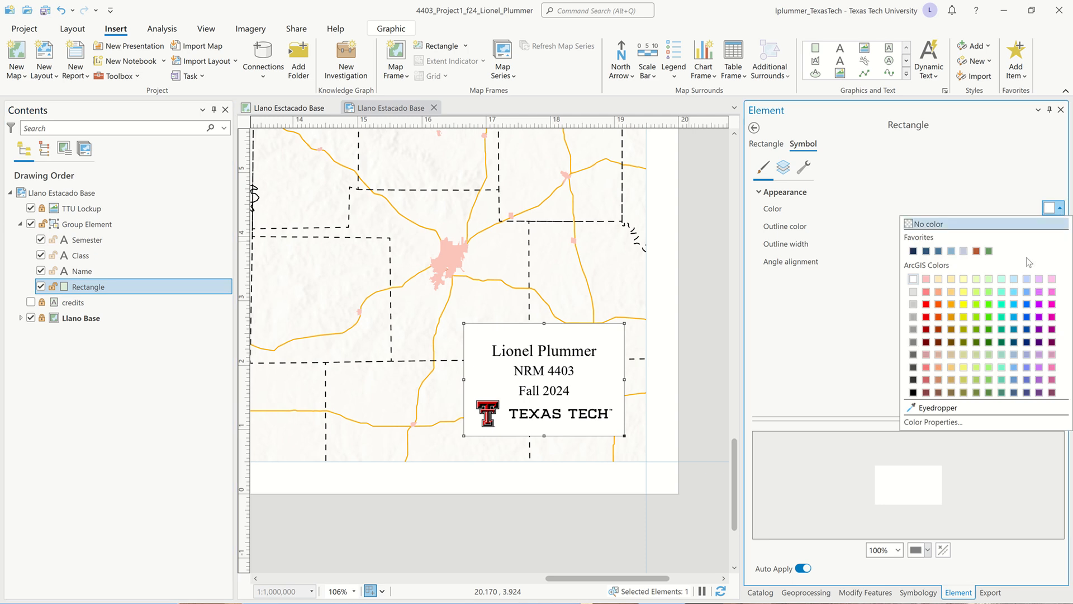
pyautogui.click(932, 422)
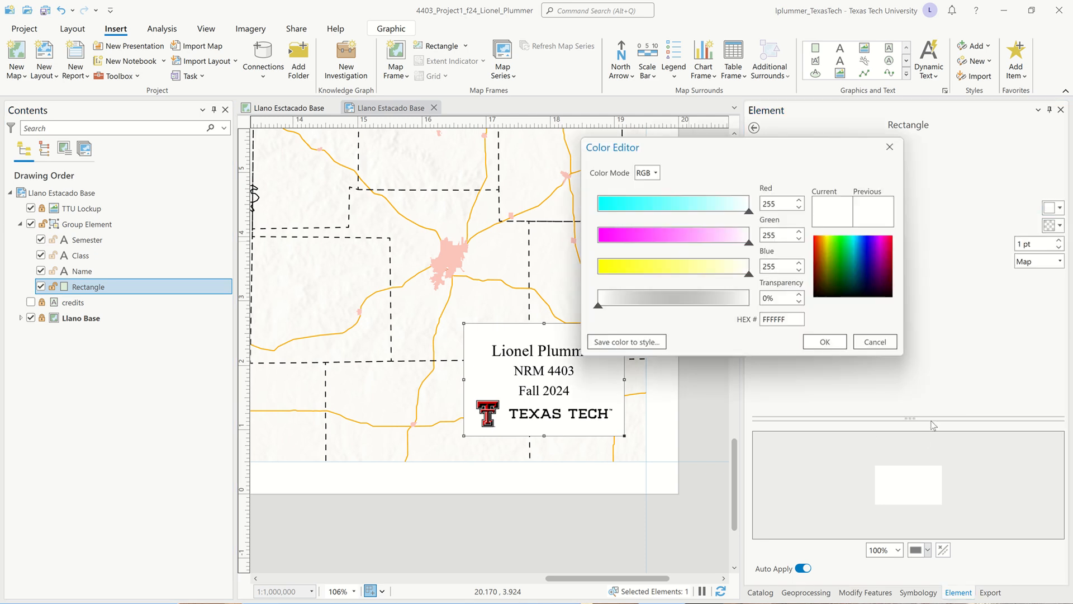
pyautogui.moveTo(777, 147); pyautogui.dragTo(836, 126)
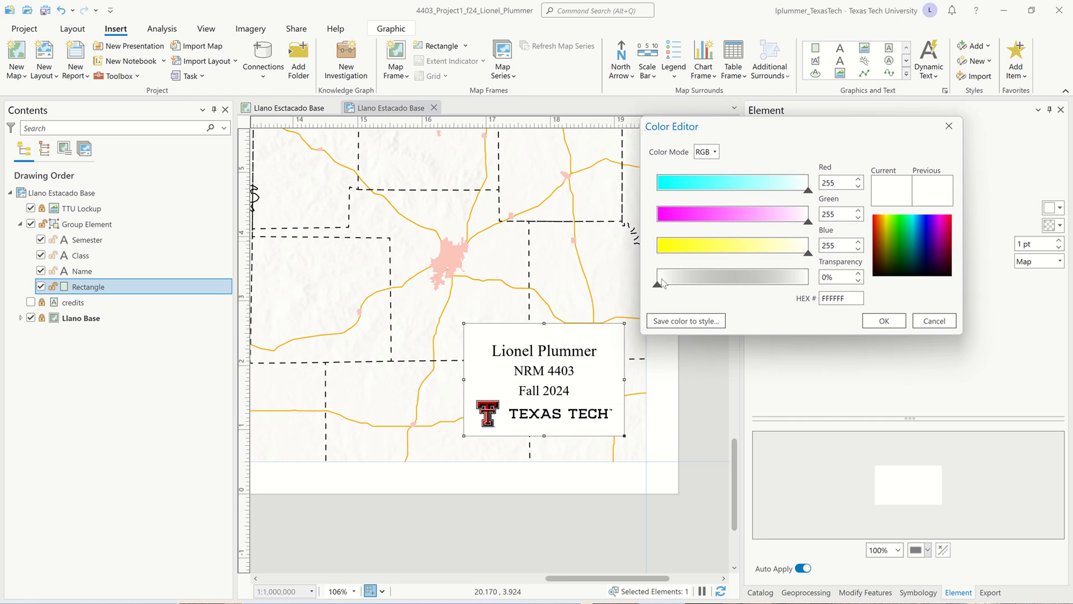
pyautogui.moveTo(659, 286); pyautogui.dragTo(689, 296)
pyautogui.moveTo(692, 290); pyautogui.dragTo(705, 287)
pyautogui.click(884, 321)
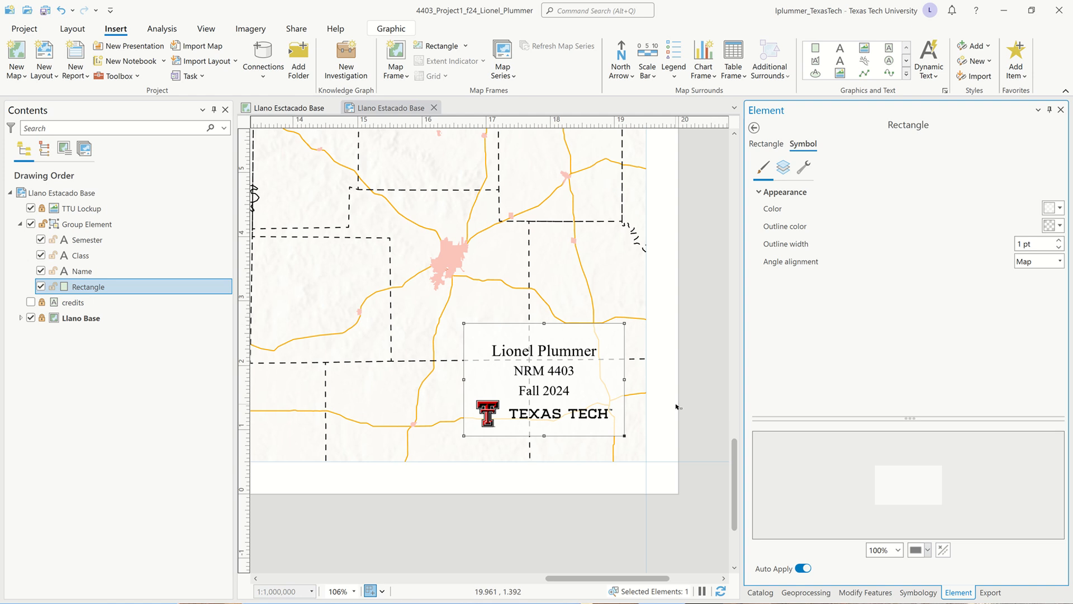
pyautogui.click(692, 395)
# Collapse and lock the credit group, and expand and unlock the Llano Base map frame
pyautogui.scroll(-5, 700, 397)
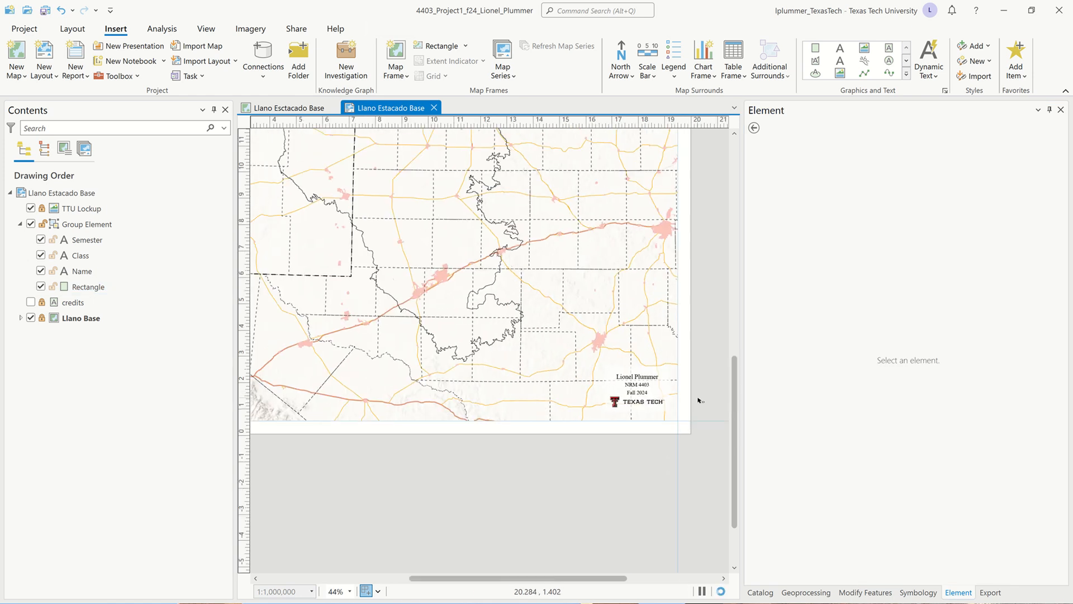
pyautogui.scroll(-4, 700, 401)
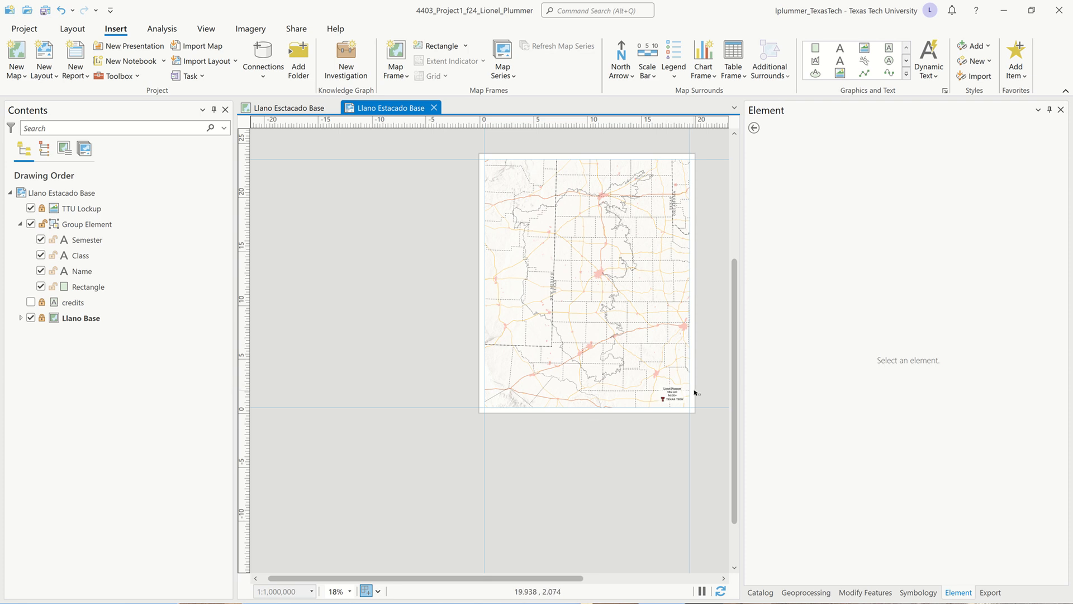
pyautogui.click(77, 28)
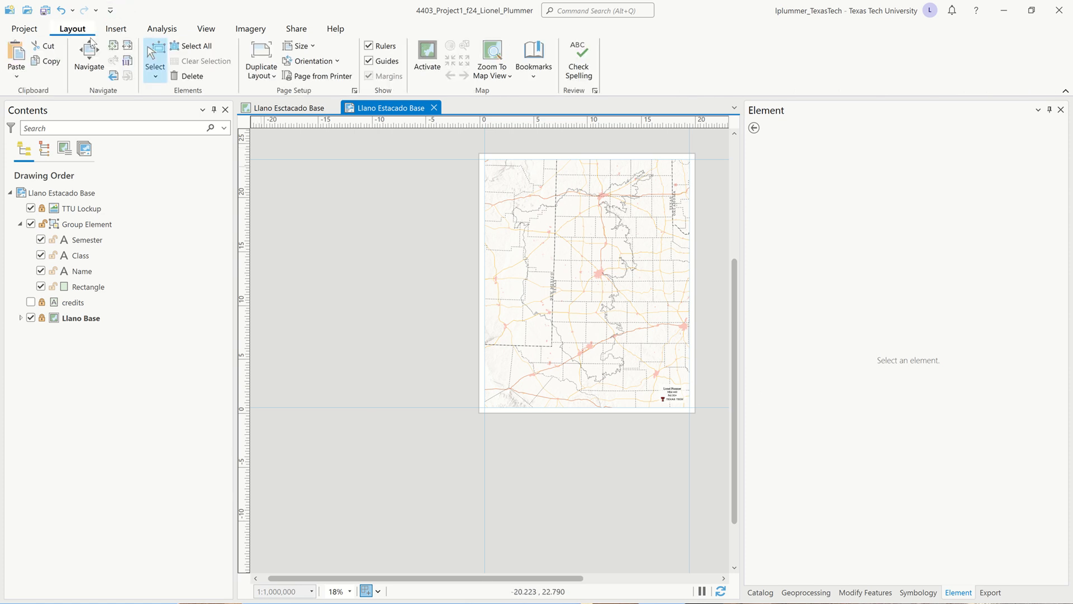
pyautogui.click(114, 46)
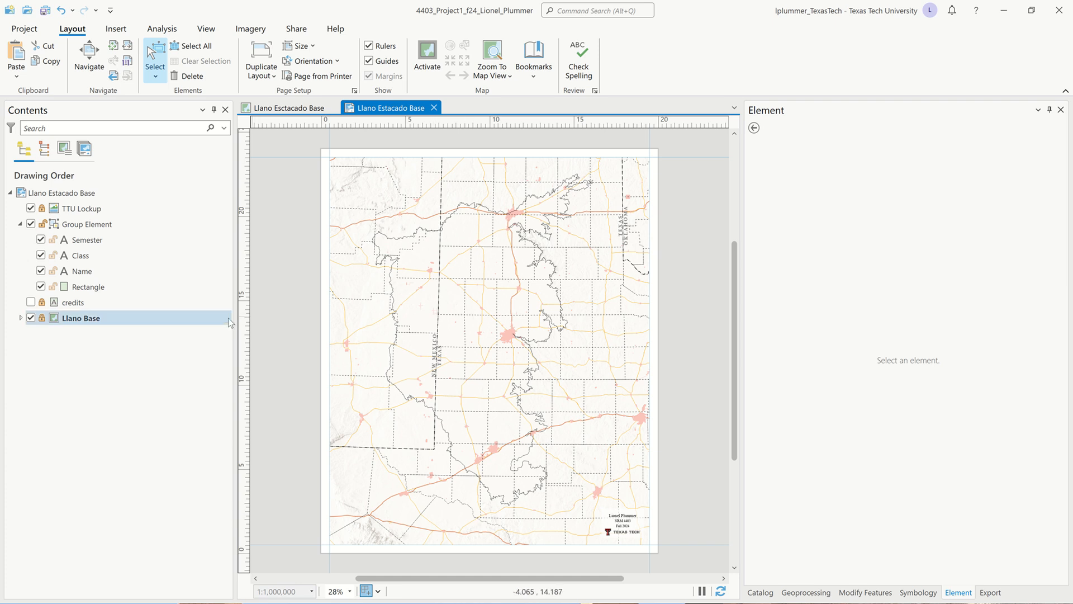
pyautogui.click(20, 224)
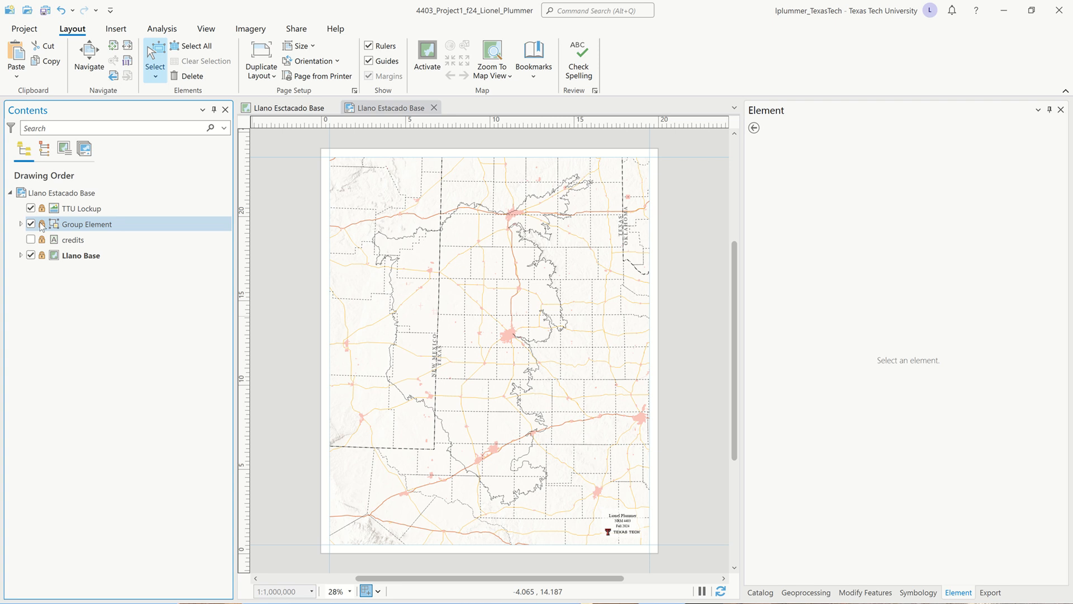
pyautogui.click(20, 255)
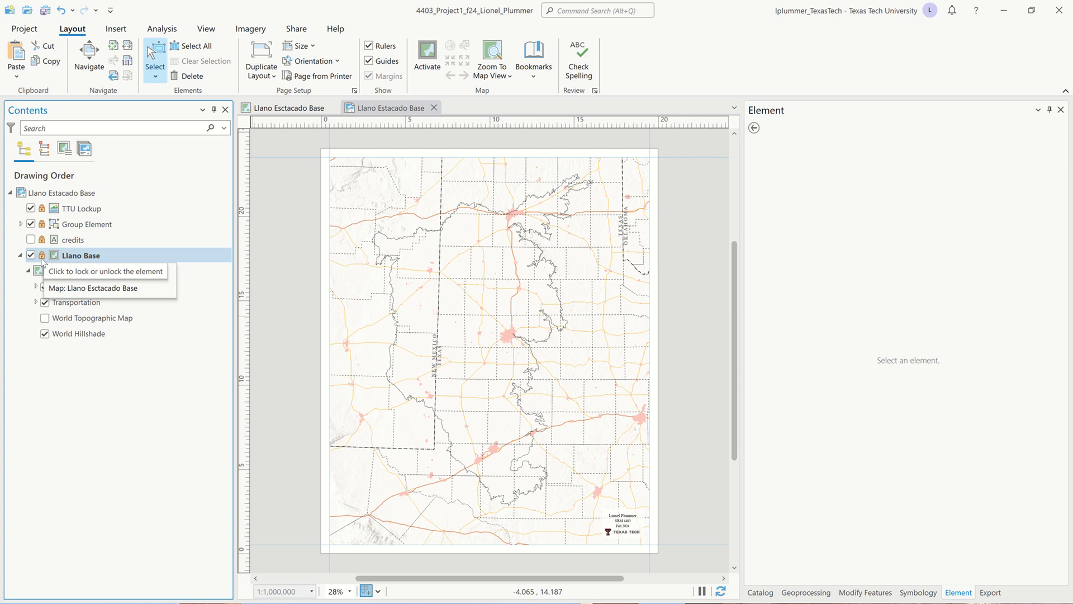
pyautogui.click(42, 255)
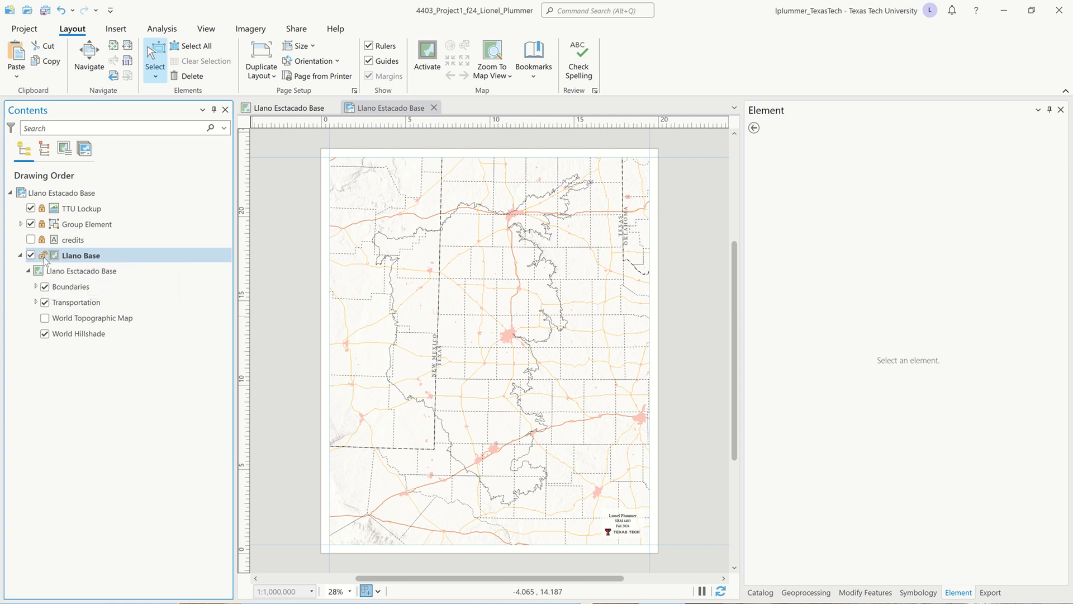
# Remove the World Topographic Map and World Hillshade layers from the Llano Base map frame
pyautogui.click(78, 318)
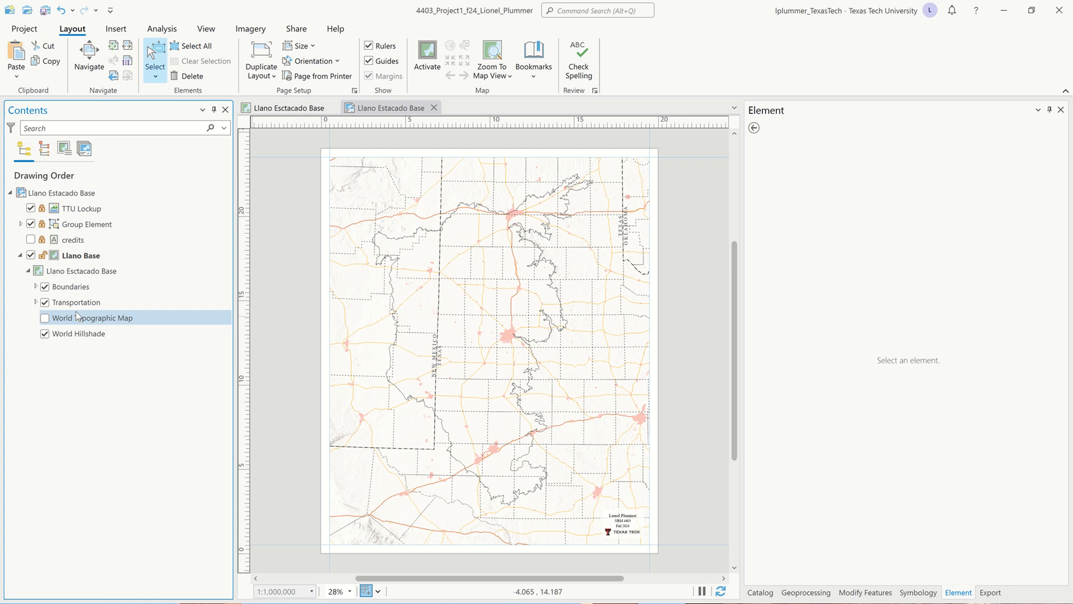
pyautogui.click(128, 323)
pyautogui.keyDown('shift'); pyautogui.click(110, 328); pyautogui.keyUp('shift')
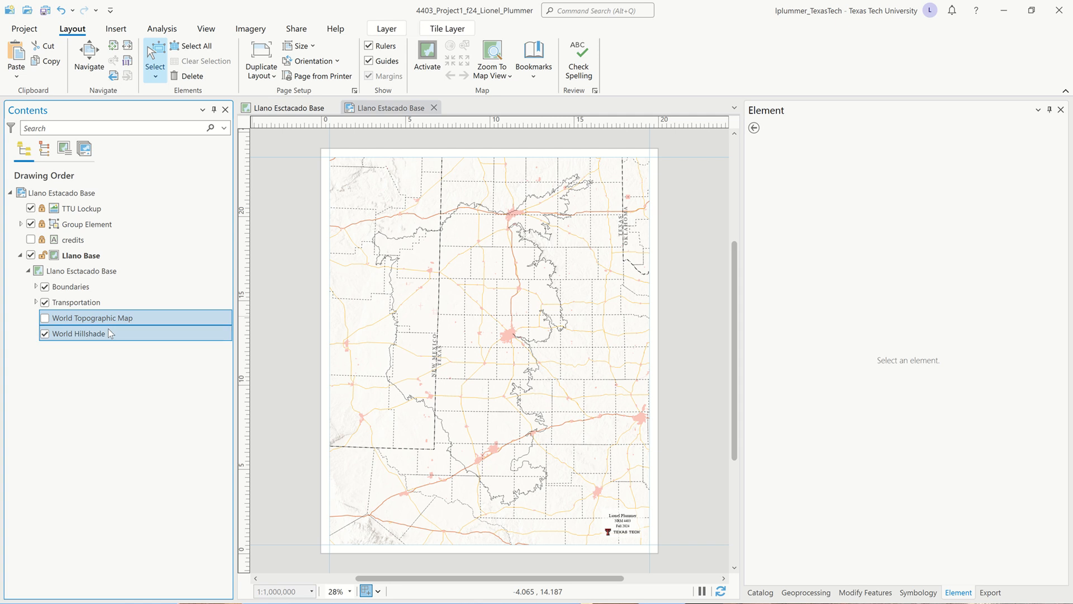
pyautogui.rightClick(108, 327)
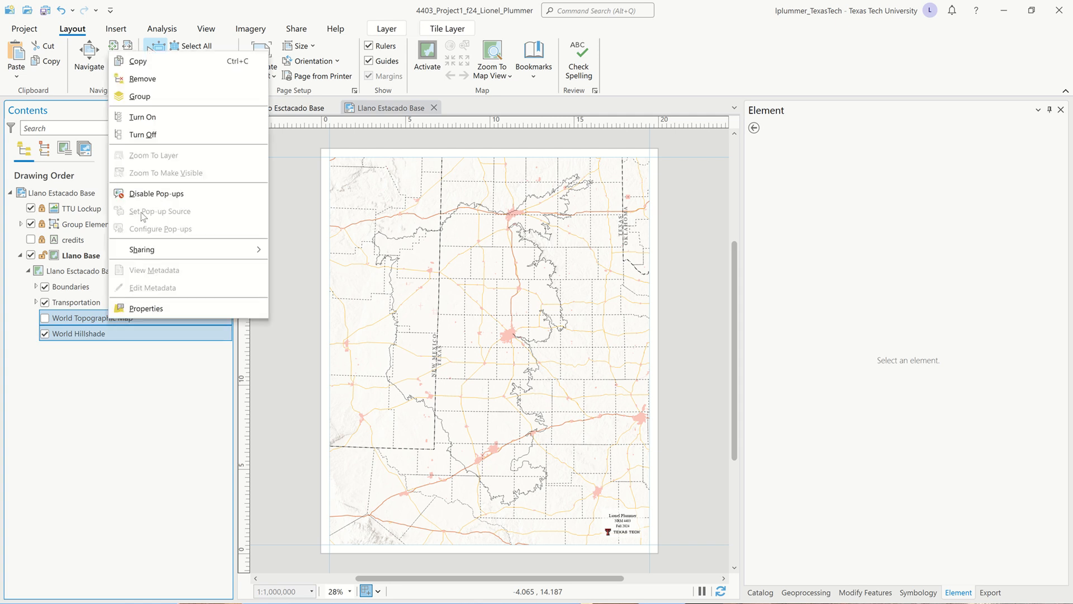
pyautogui.click(146, 79)
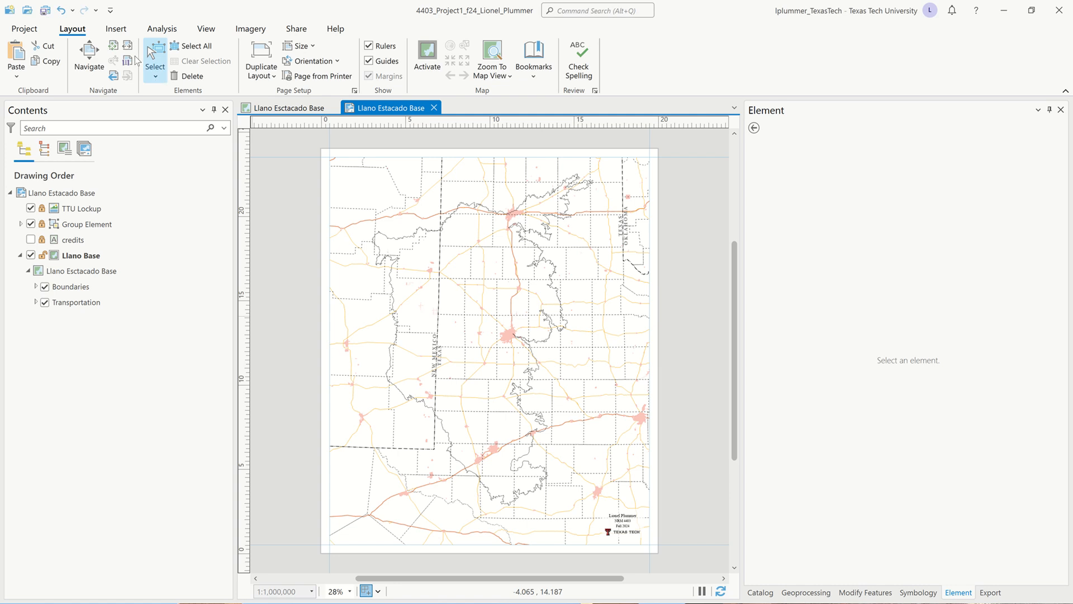
# Switch to the Llano Esctacado Base map and add the Imagery basemap
pyautogui.click(304, 107)
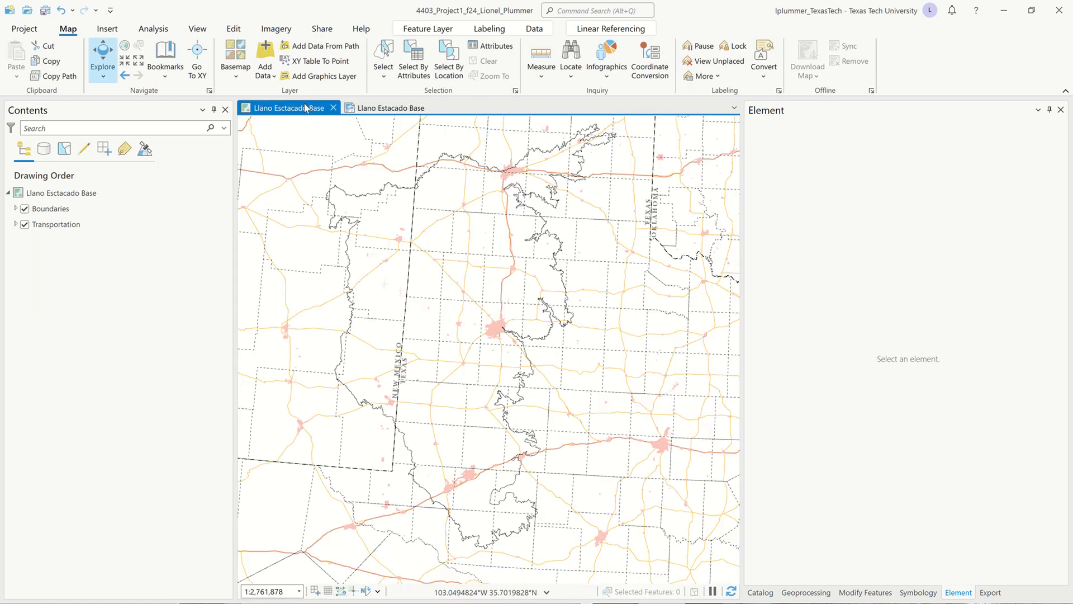
pyautogui.click(236, 73)
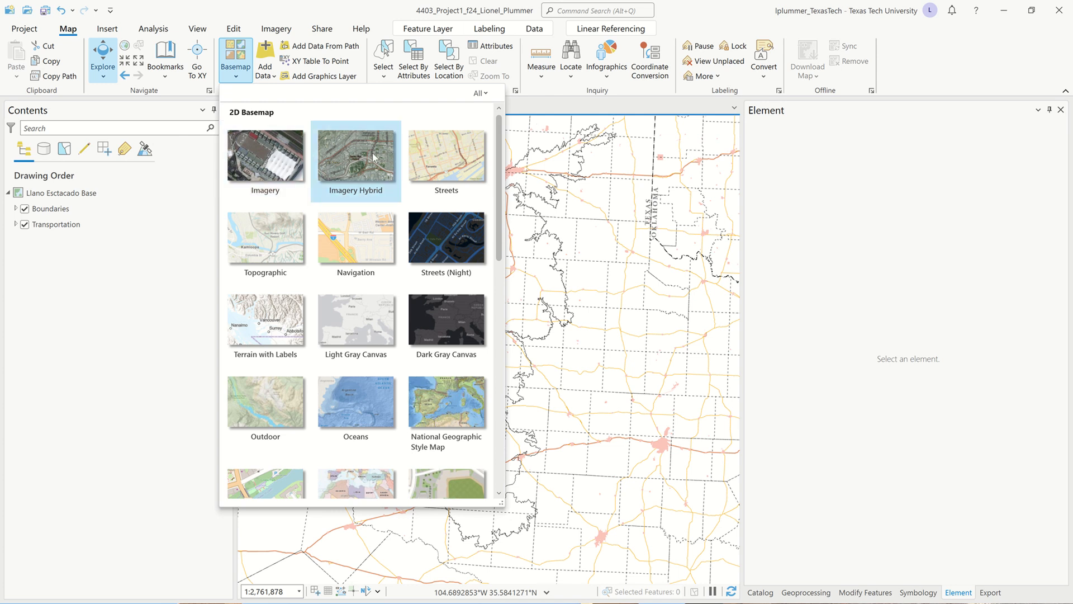
pyautogui.click(277, 150)
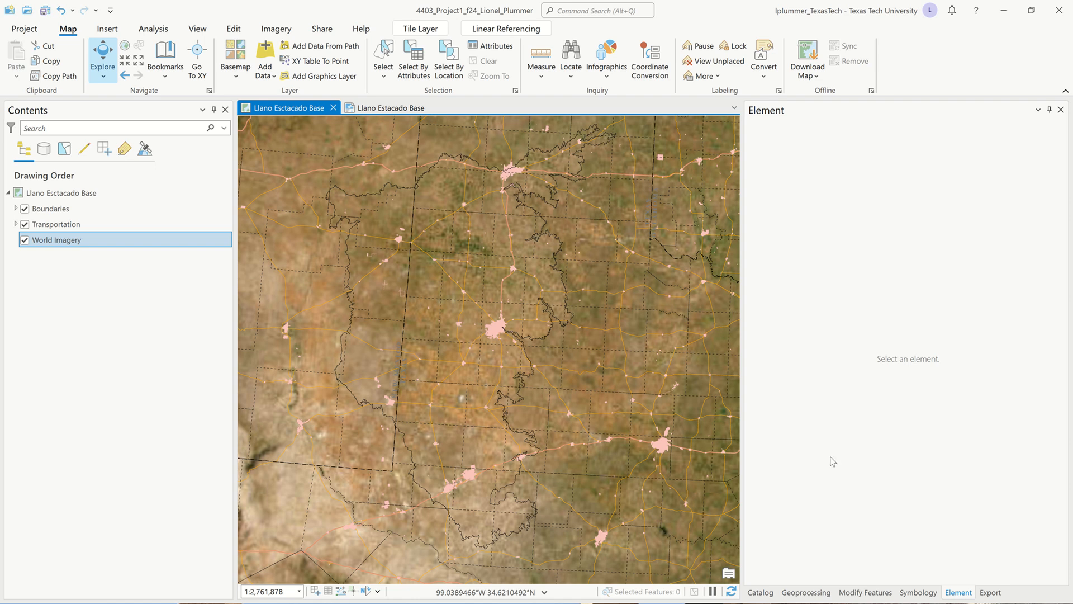
# Collapse the project folders in the catalog and search the portal's Living Atlas for "terrain"
pyautogui.click(760, 592)
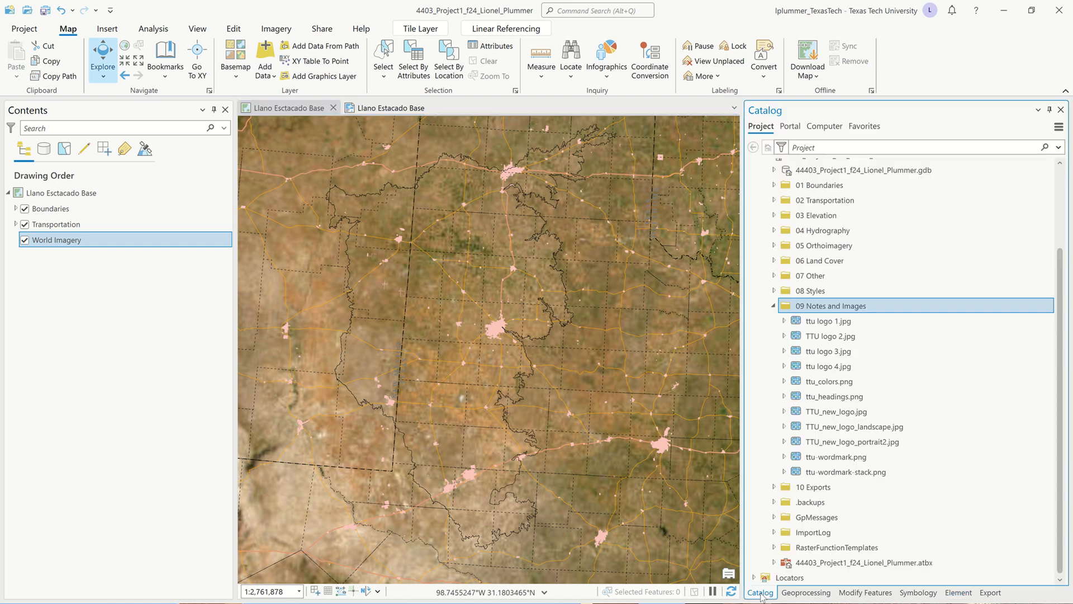
pyautogui.click(773, 306)
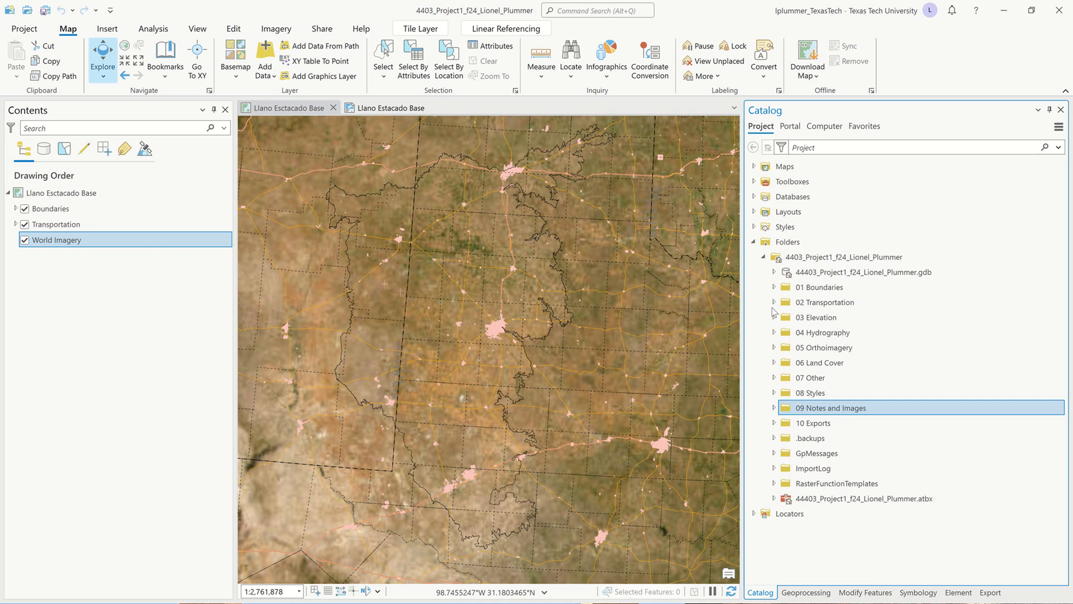
pyautogui.click(754, 242)
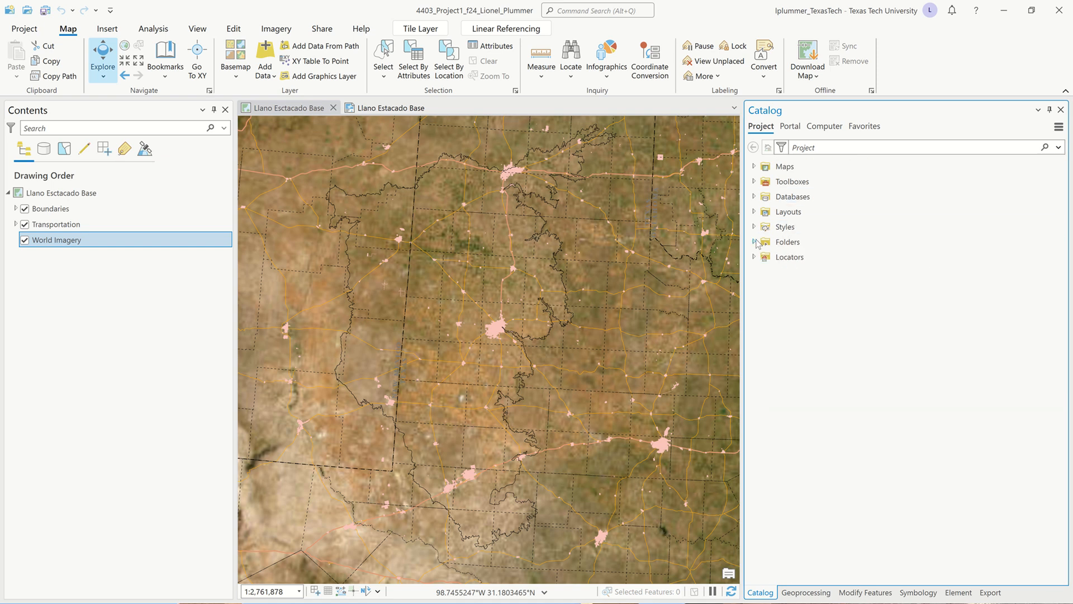
pyautogui.click(797, 126)
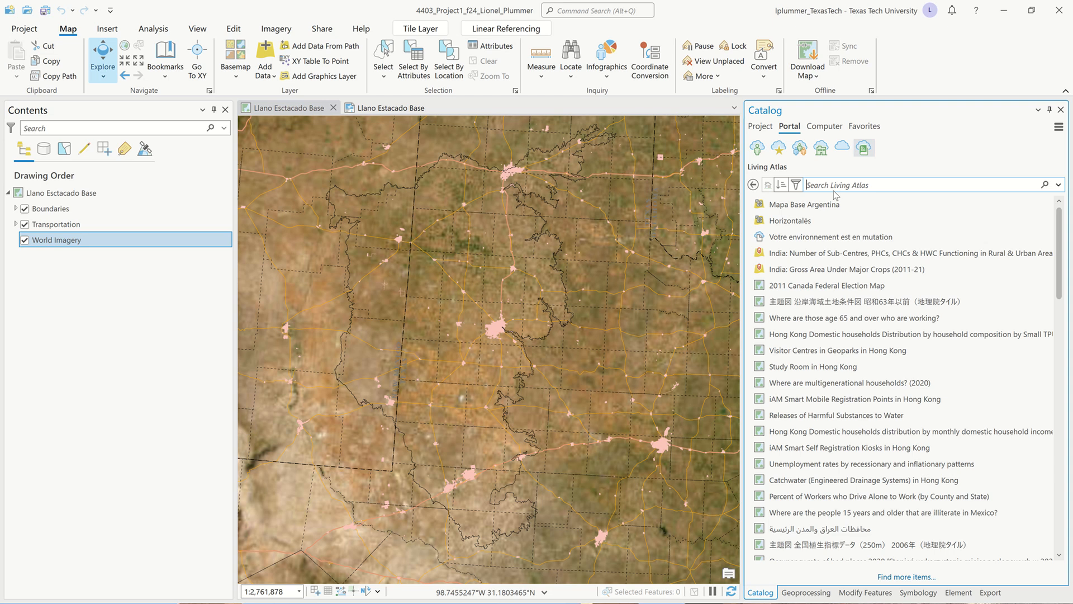
pyautogui.write('terrain')
pyautogui.press('Return')
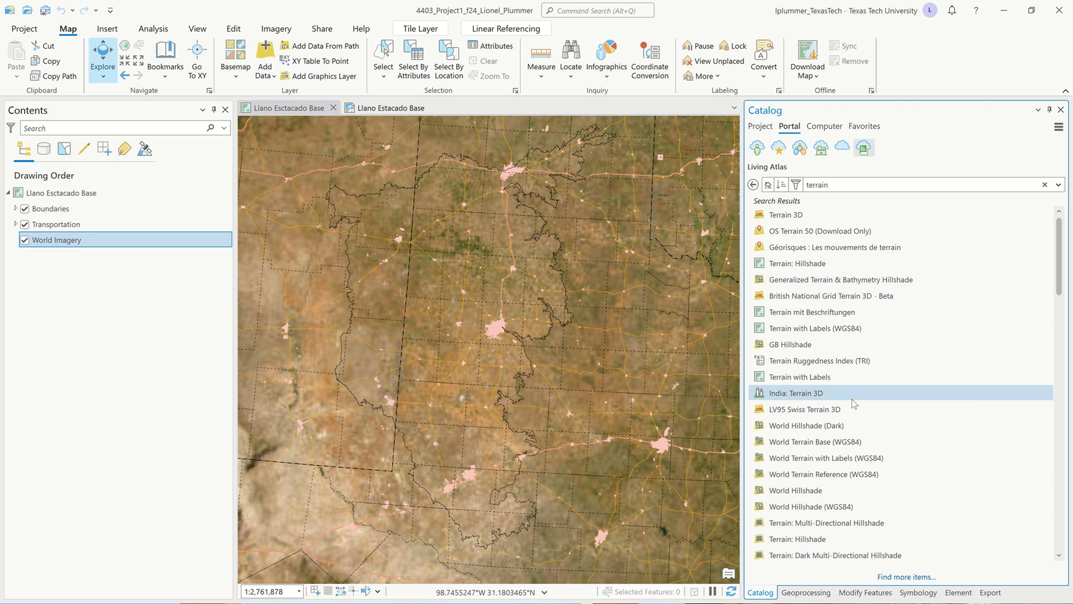
# Add the Terrain: Hillshade imagery layer to the map between the Transportation and World Imagery layers
pyautogui.scroll(-1, 851, 403)
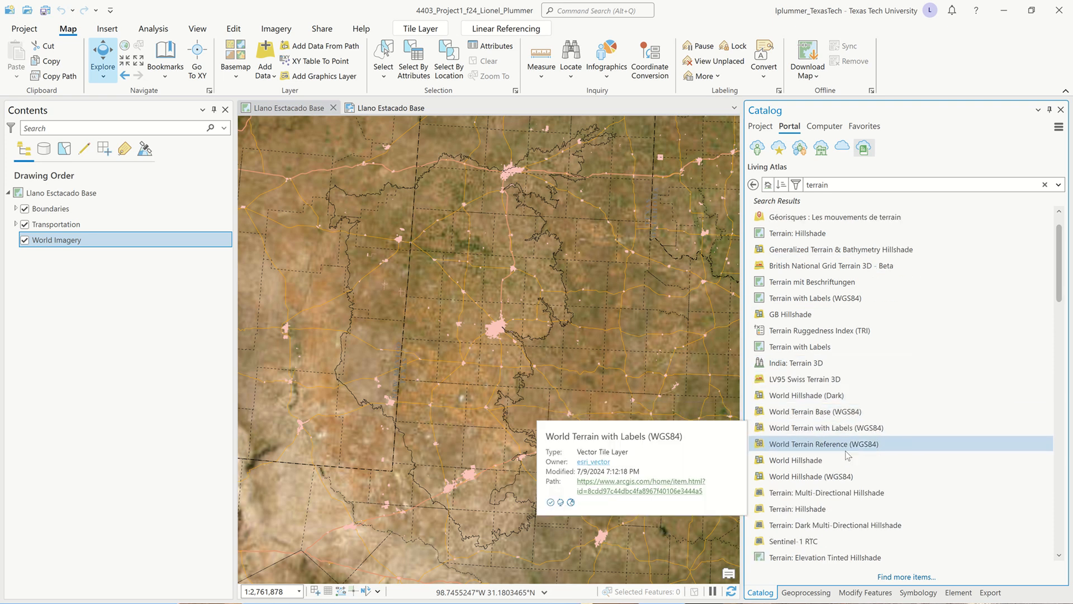
pyautogui.scroll(-1, 821, 425)
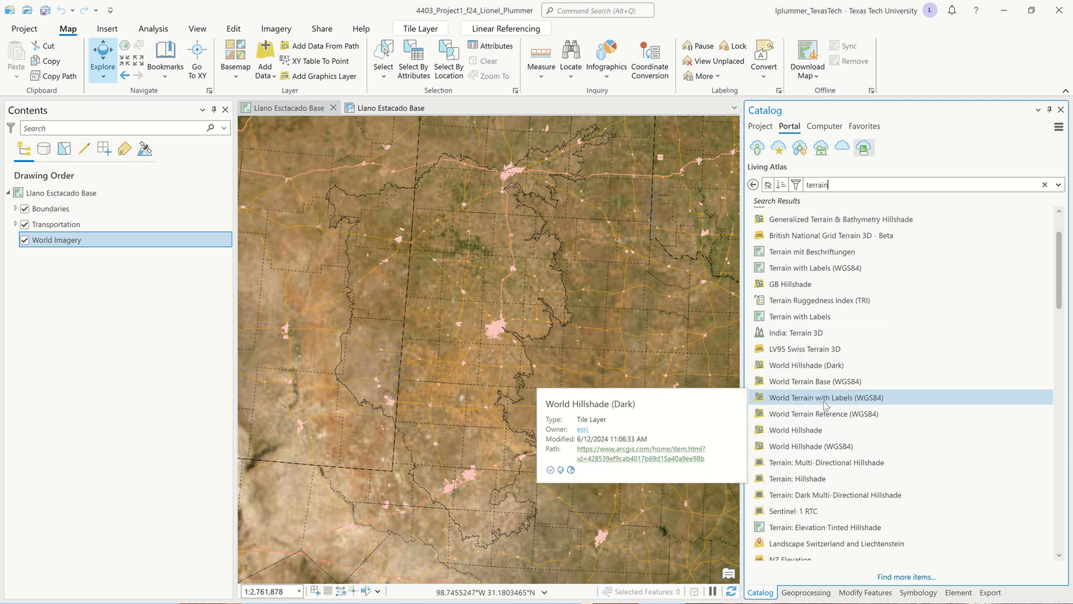
pyautogui.moveTo(809, 479)
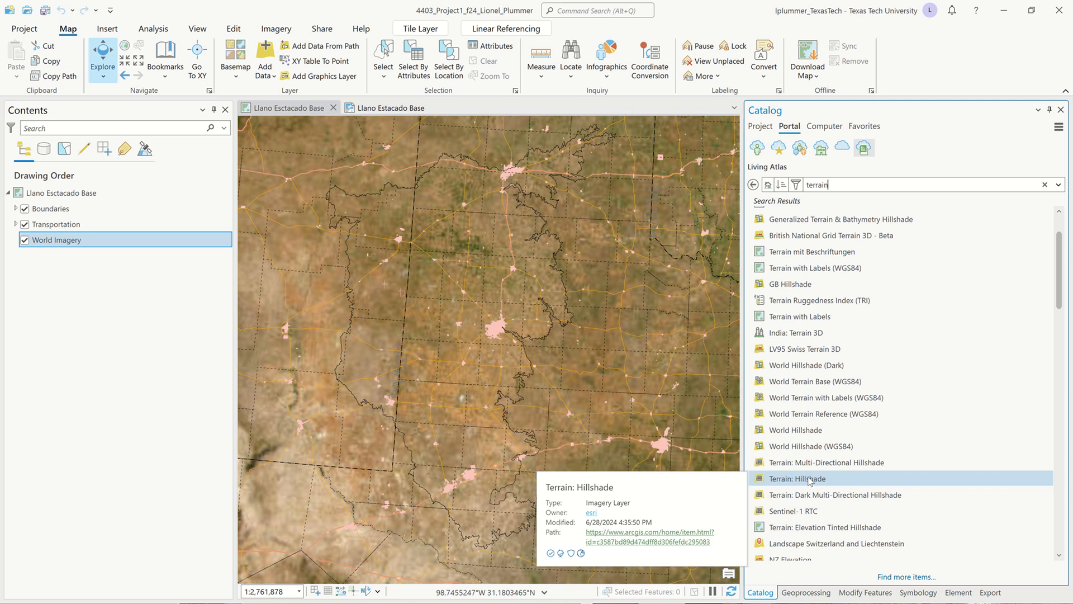
pyautogui.moveTo(808, 479); pyautogui.dragTo(115, 237)
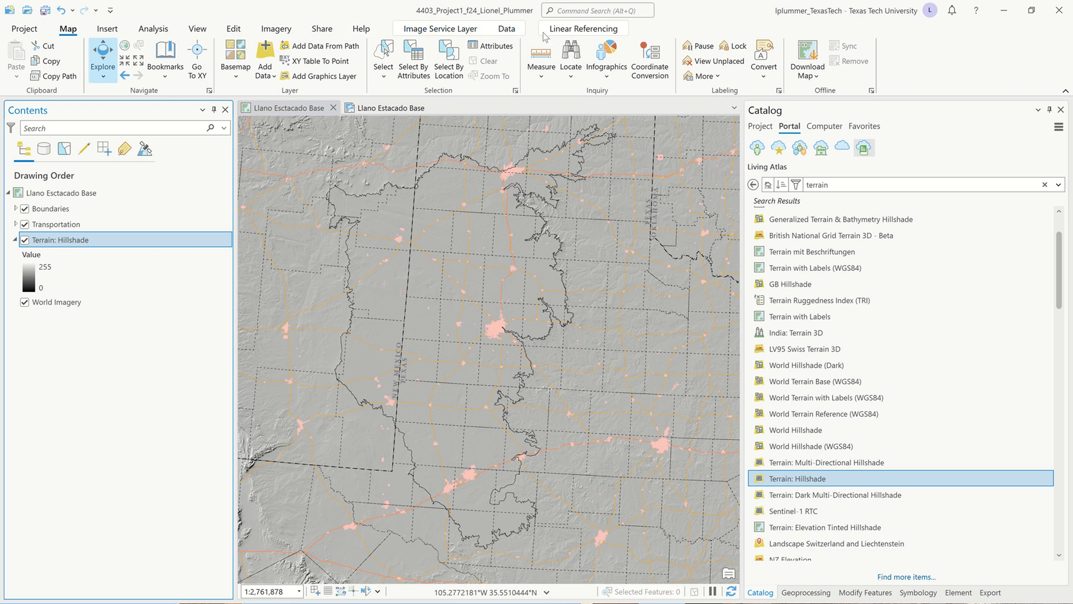
# Turn on dynamic range adjustment for the Terrain: Hillshade layer and set its stretch type to Esri
pyautogui.click(434, 31)
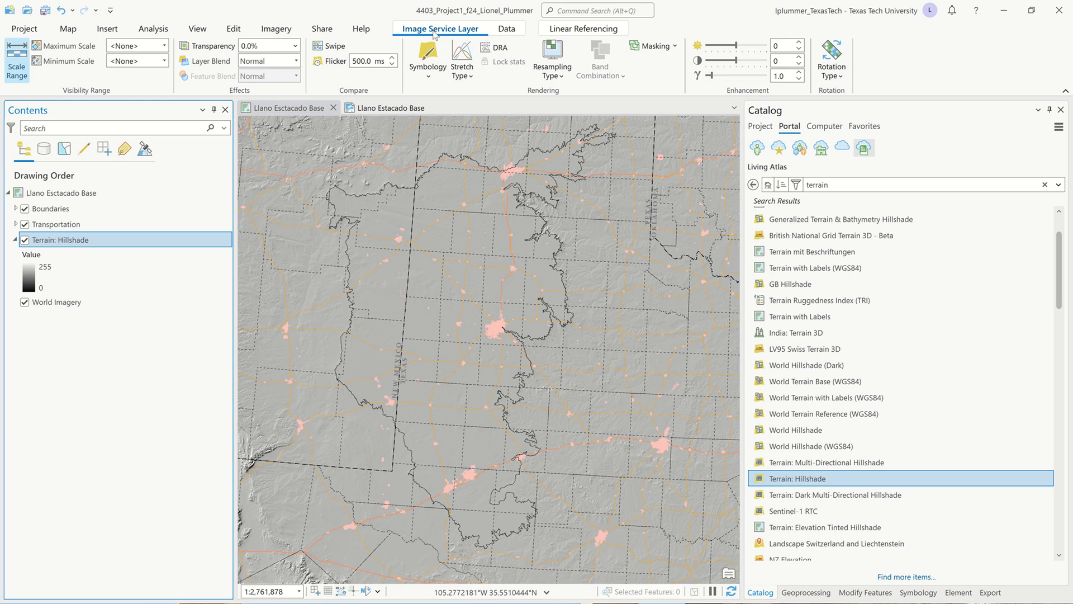
pyautogui.click(501, 49)
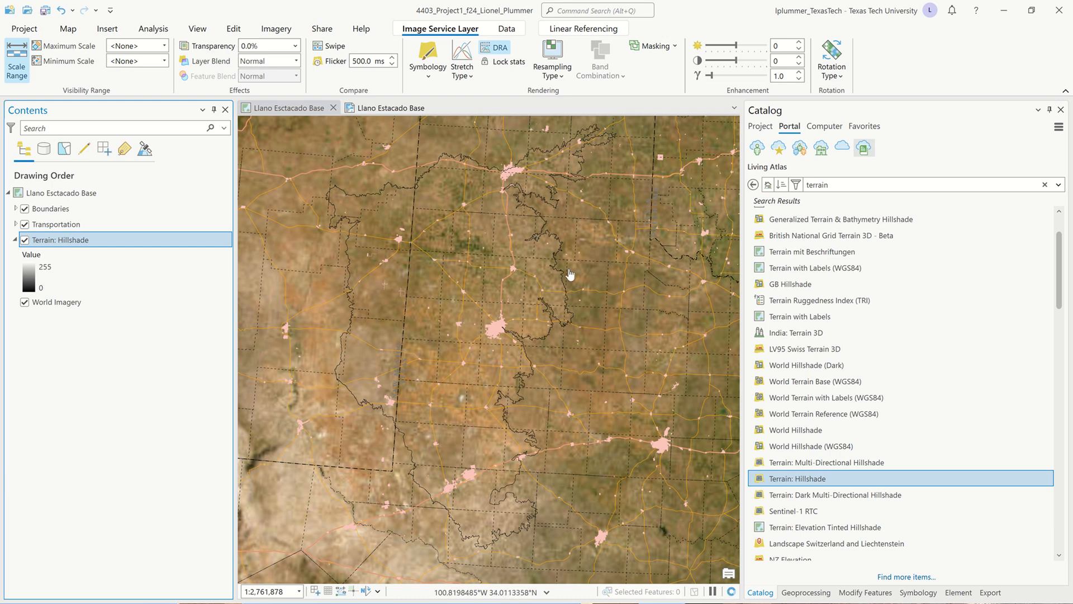
pyautogui.click(360, 138)
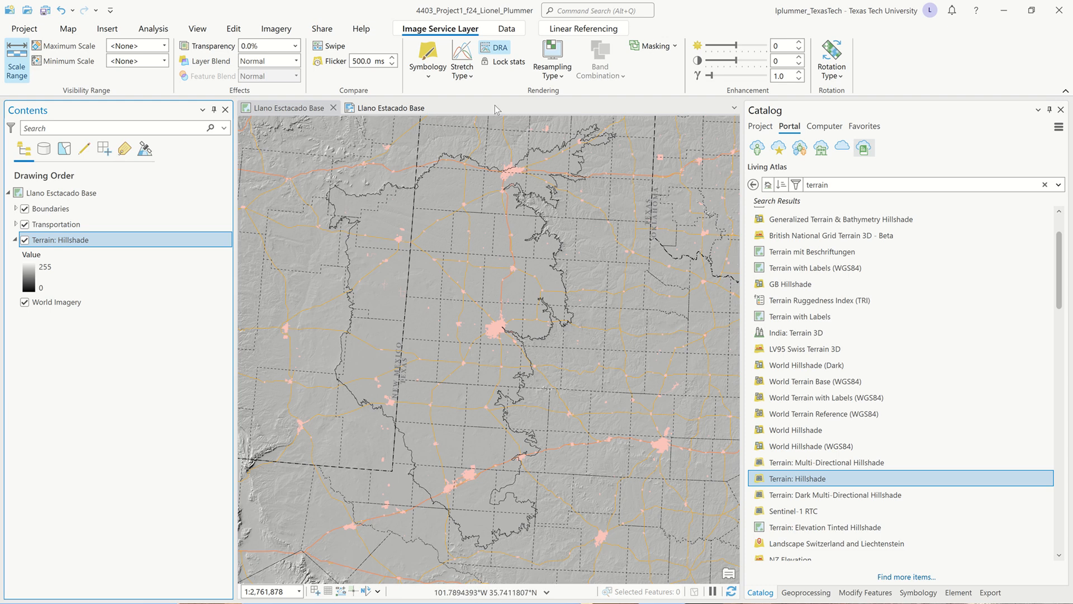
pyautogui.click(471, 76)
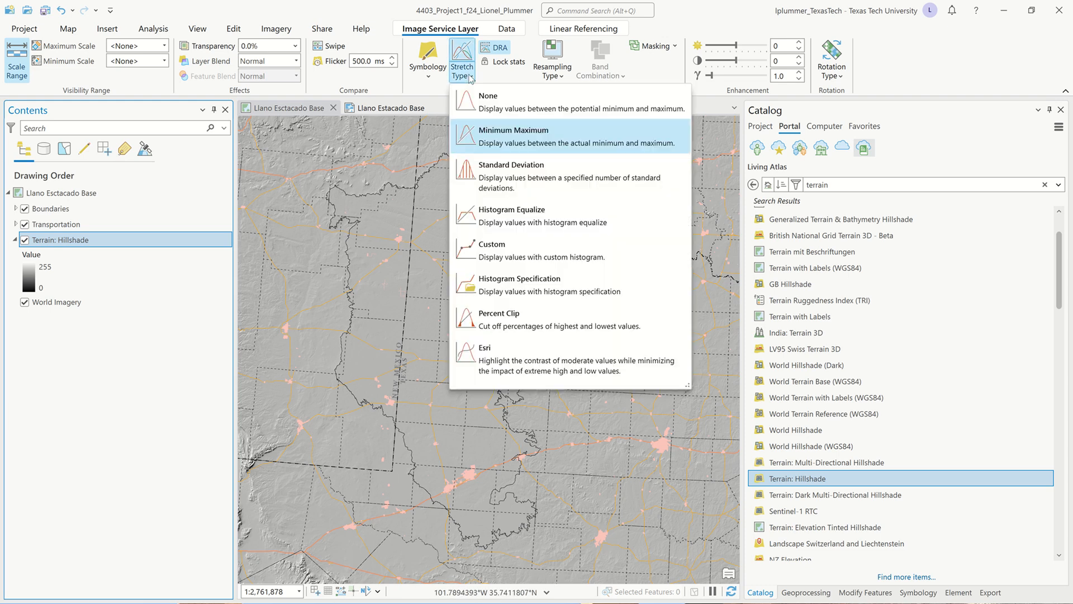
pyautogui.click(521, 347)
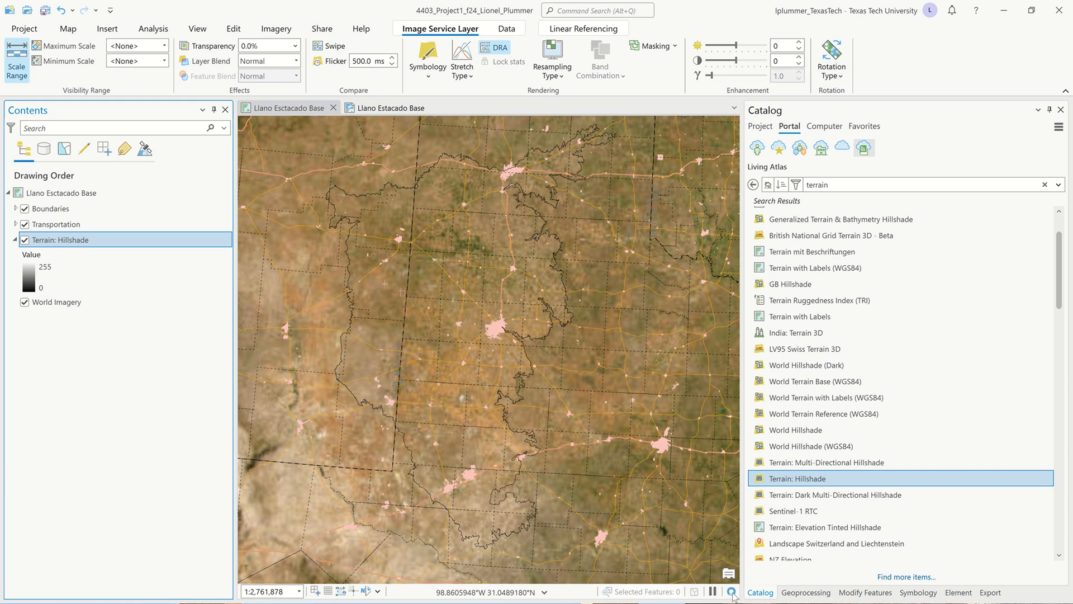
pyautogui.moveTo(476, 11)
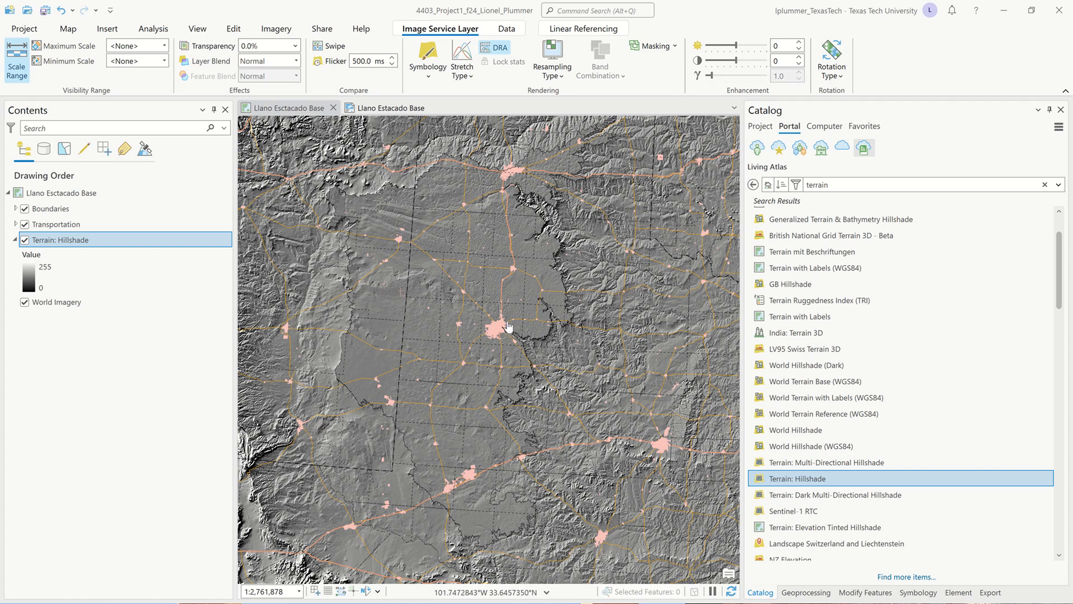
# Set the layer blend of the Transportation group layer to Multiply
pyautogui.click(104, 223)
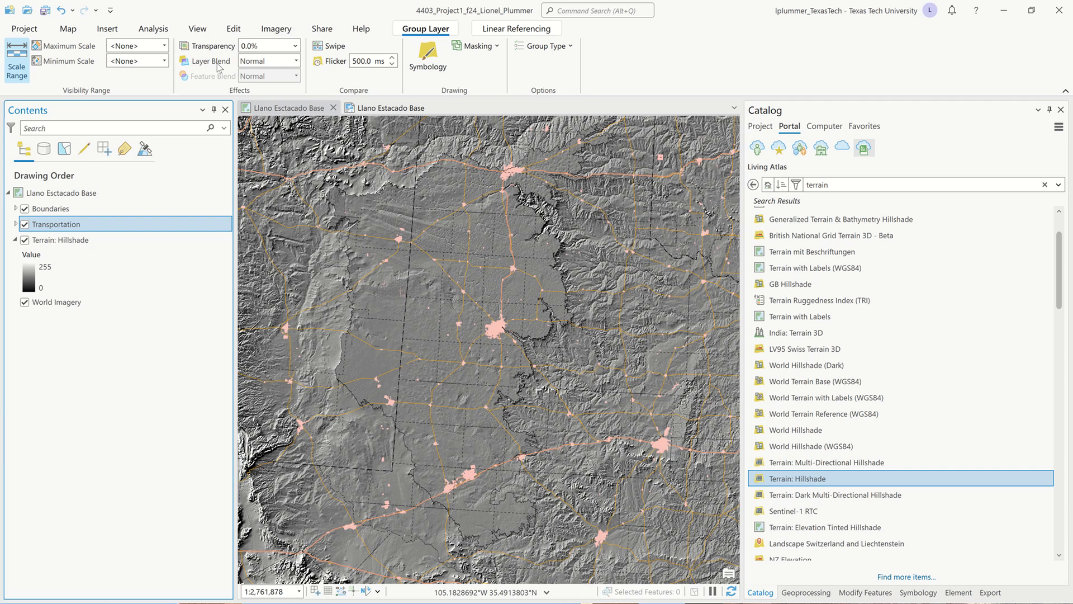
pyautogui.click(296, 62)
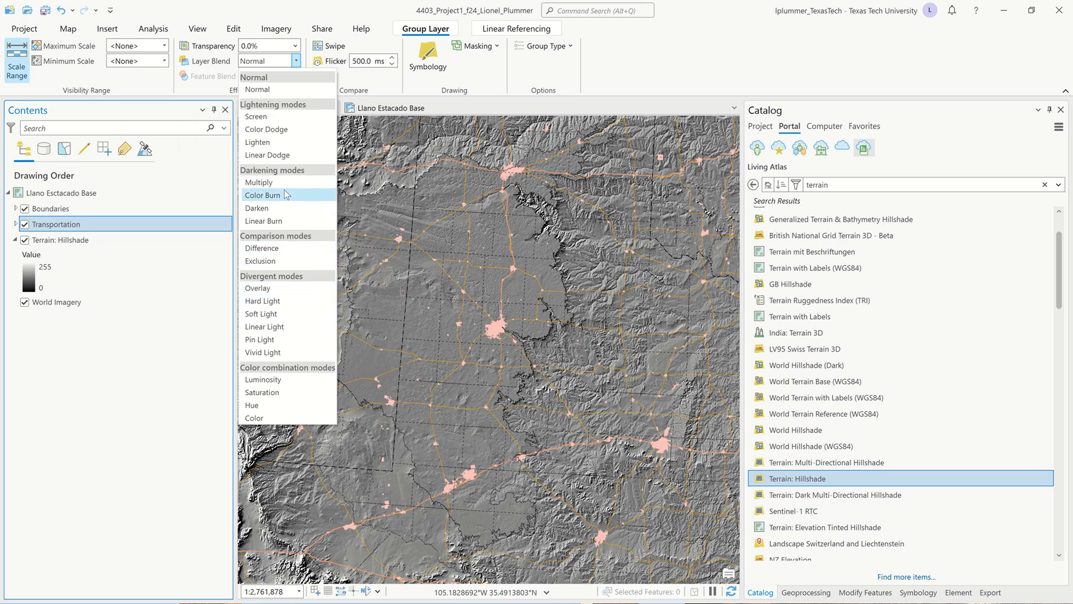
pyautogui.click(283, 182)
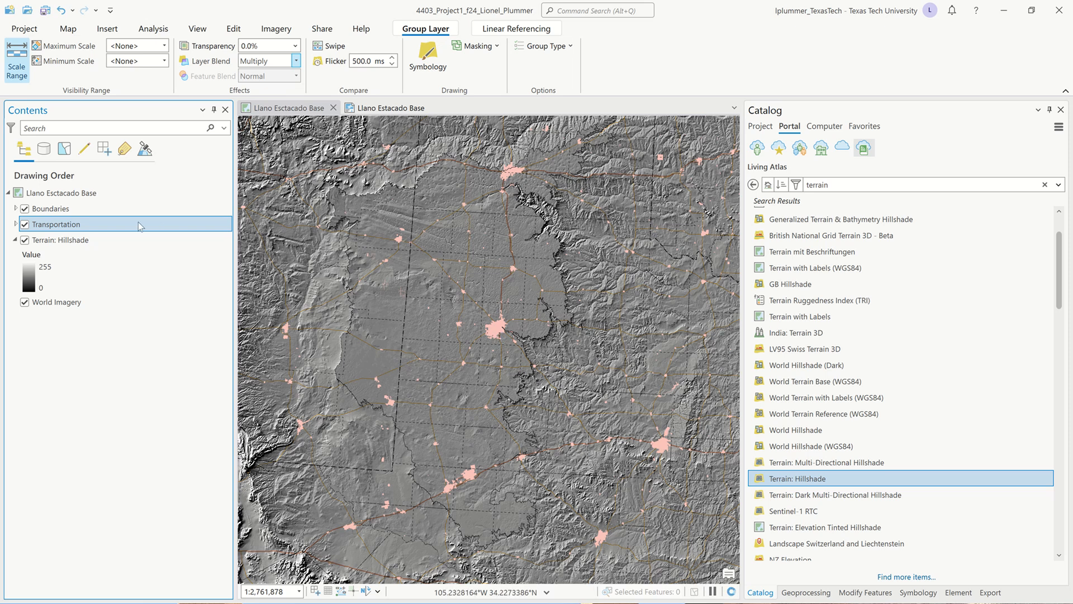
# Set the Towns_Cities layer in the Boundaries group to the Multiply layer blend, then collapse the layer and its group
pyautogui.click(16, 209)
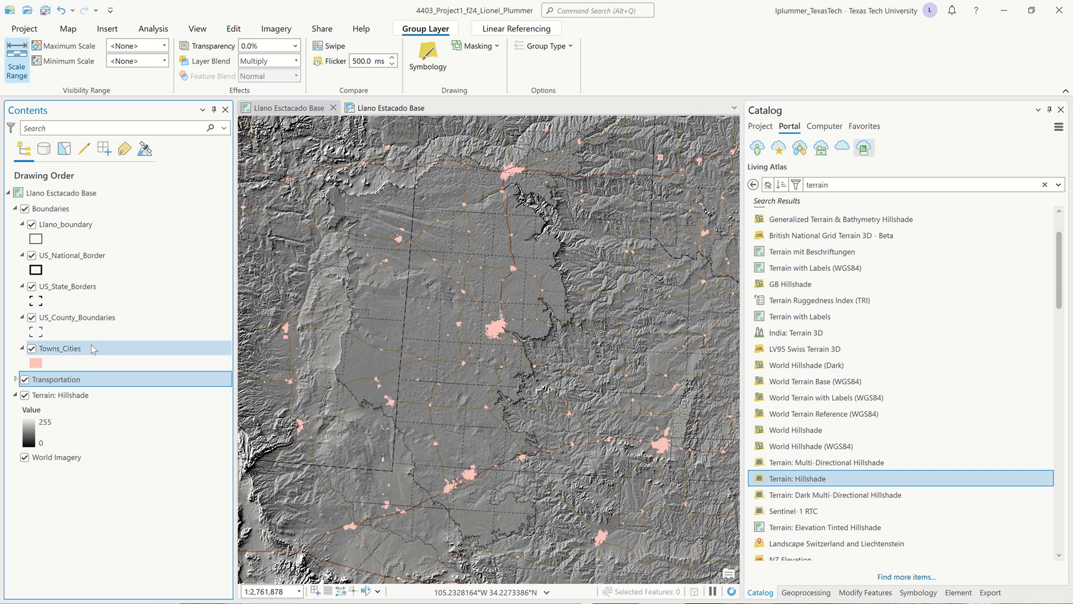
pyautogui.click(94, 349)
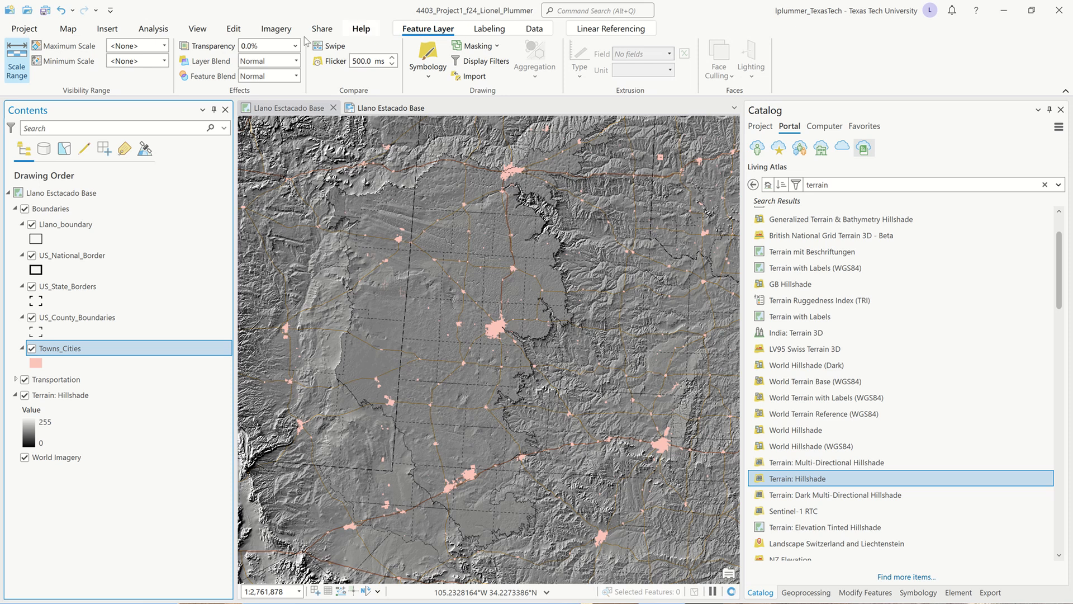
pyautogui.click(296, 61)
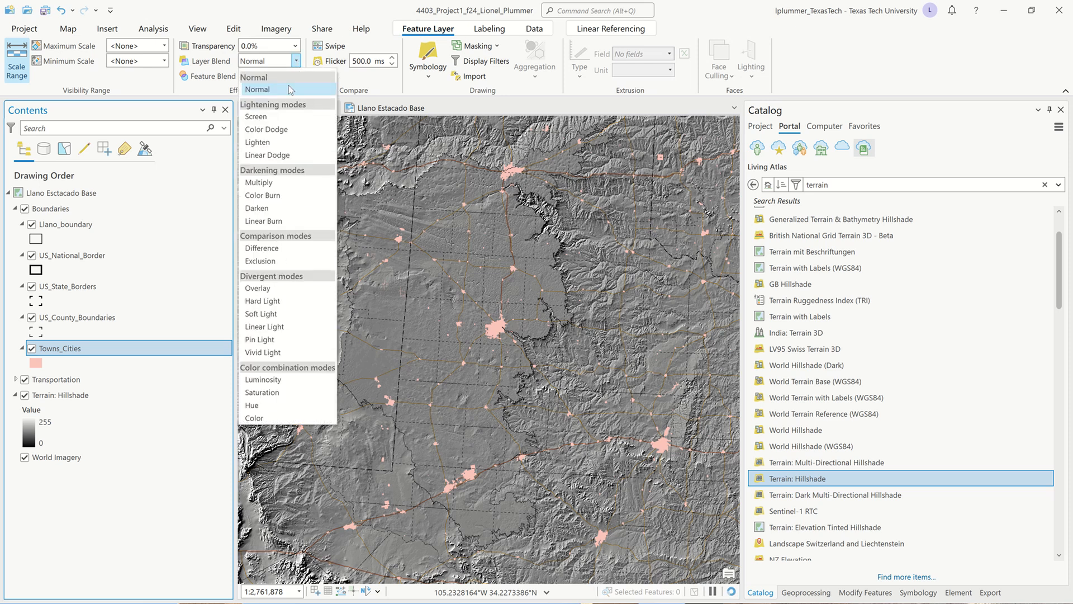
pyautogui.click(267, 183)
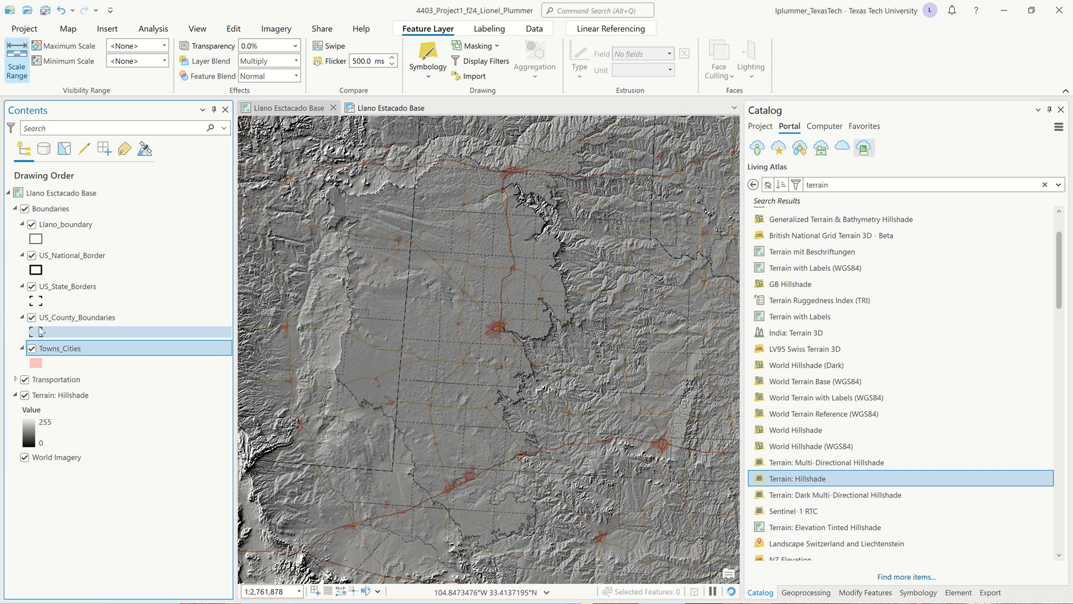
pyautogui.click(22, 349)
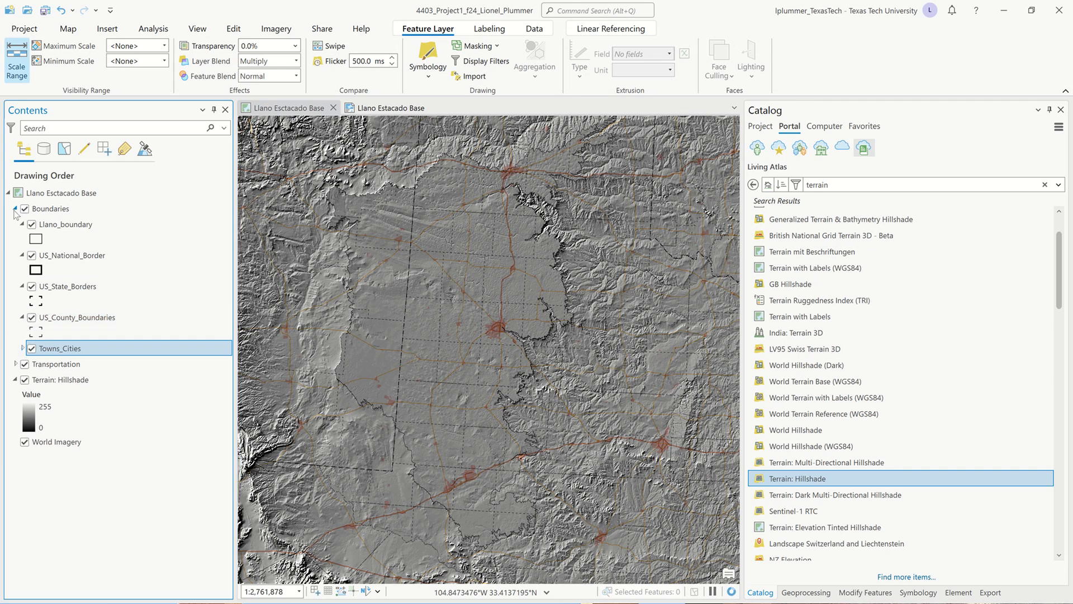
pyautogui.click(15, 209)
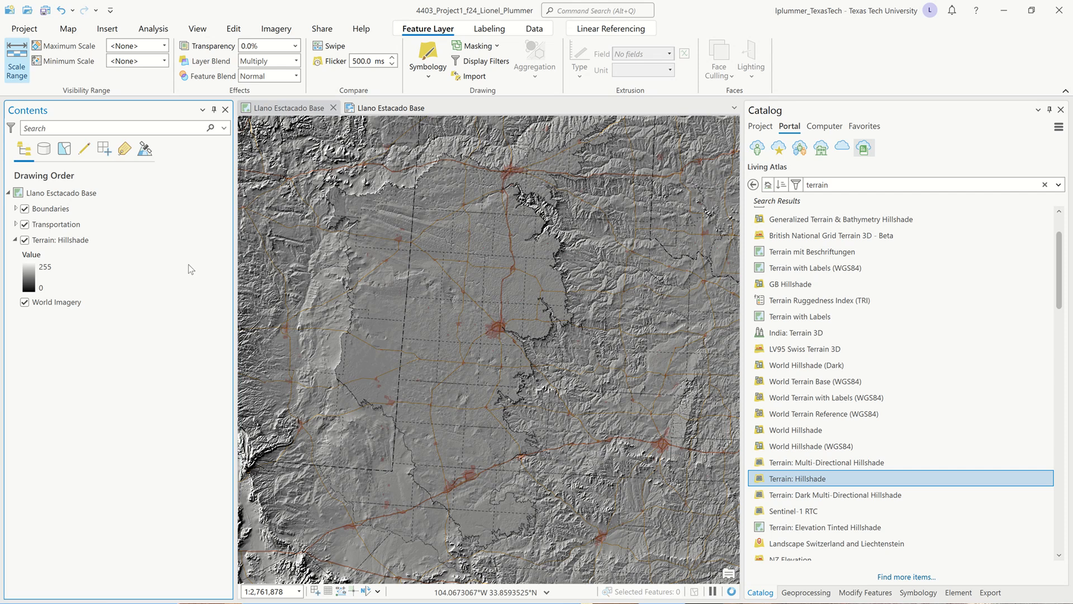
# Blend the Terrain: Hillshade layer with the imagery beneath it using the Overlay layer blend
pyautogui.click(64, 239)
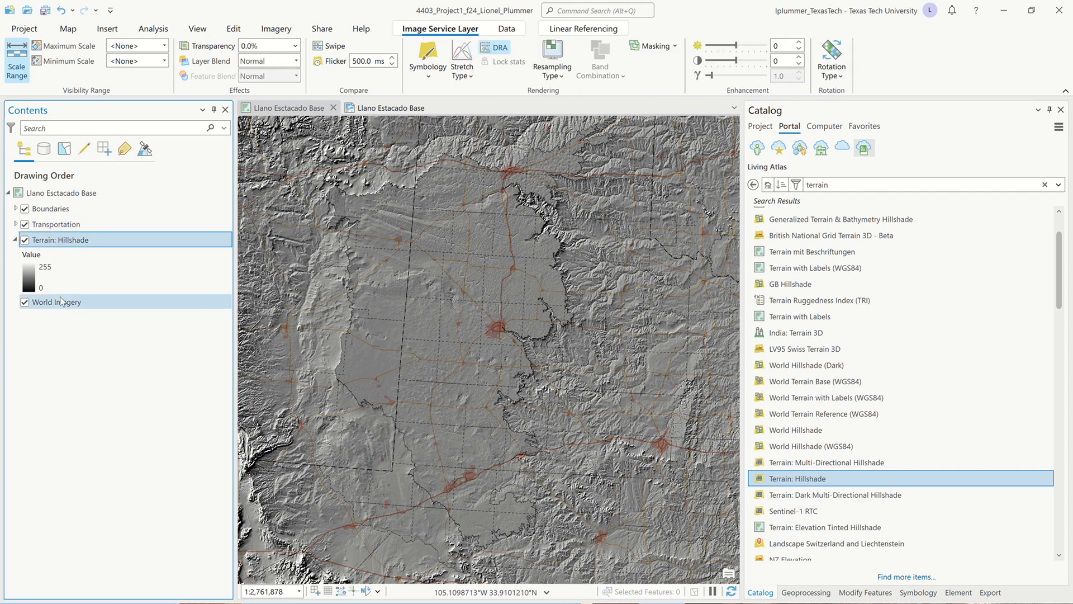
pyautogui.click(297, 60)
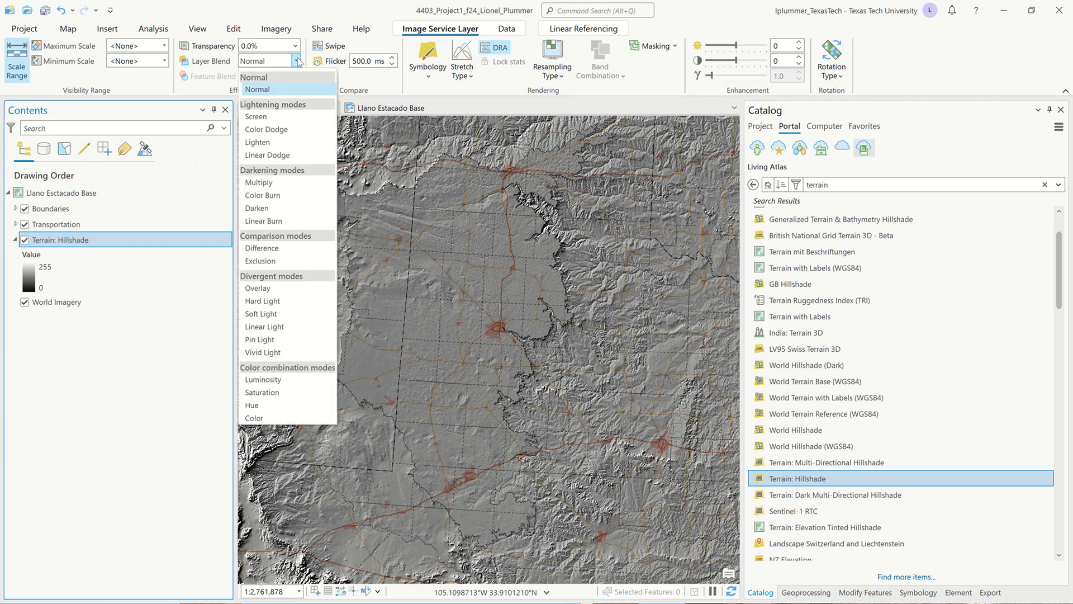
pyautogui.click(267, 289)
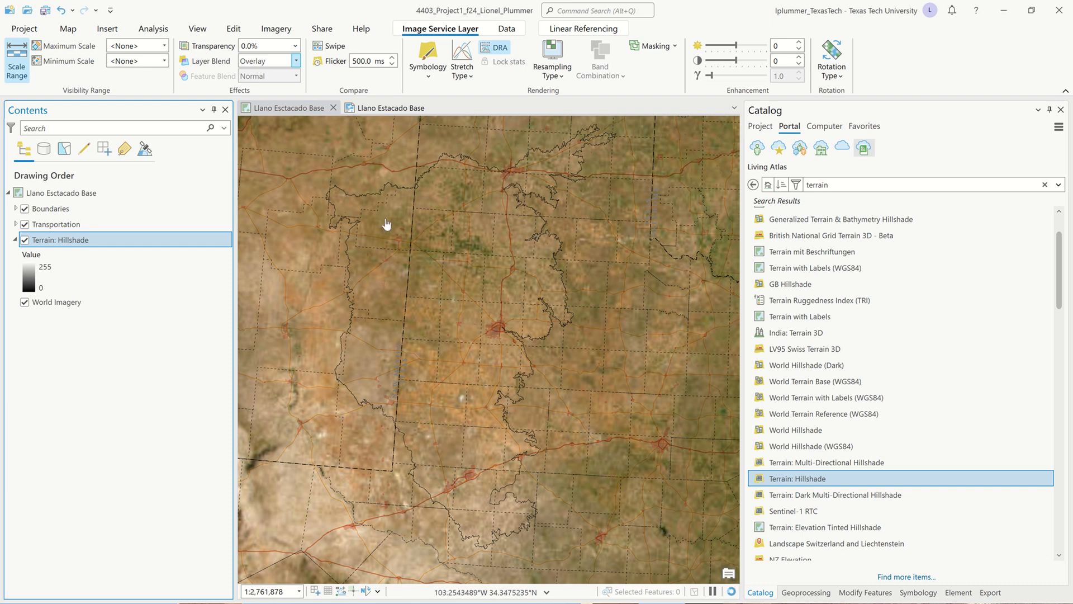
# Switch to the Llano Estacado Base layout and open its export settings
pyautogui.click(388, 107)
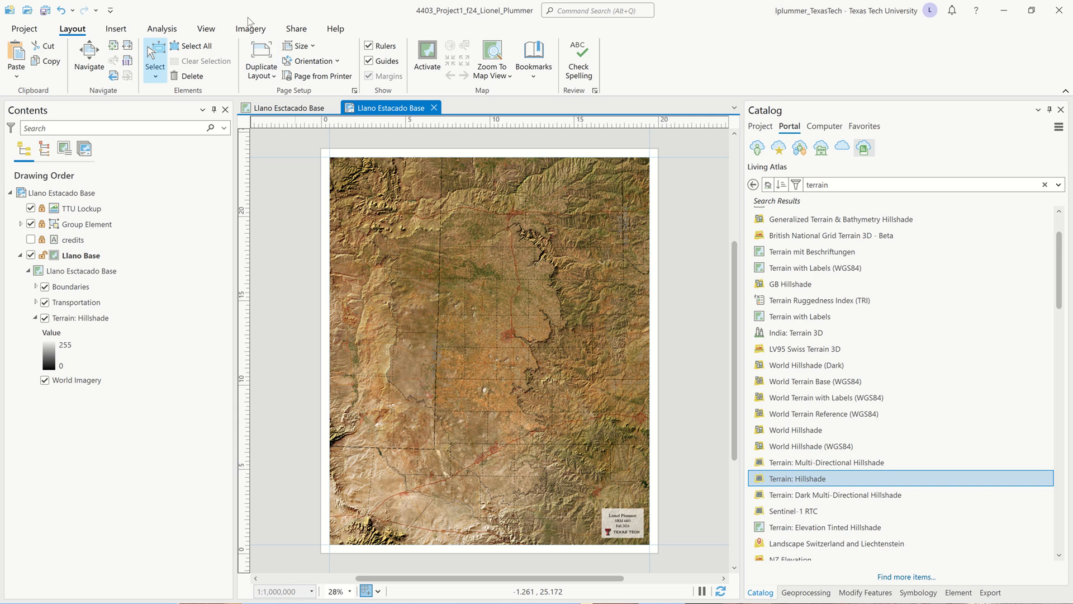
pyautogui.click(293, 31)
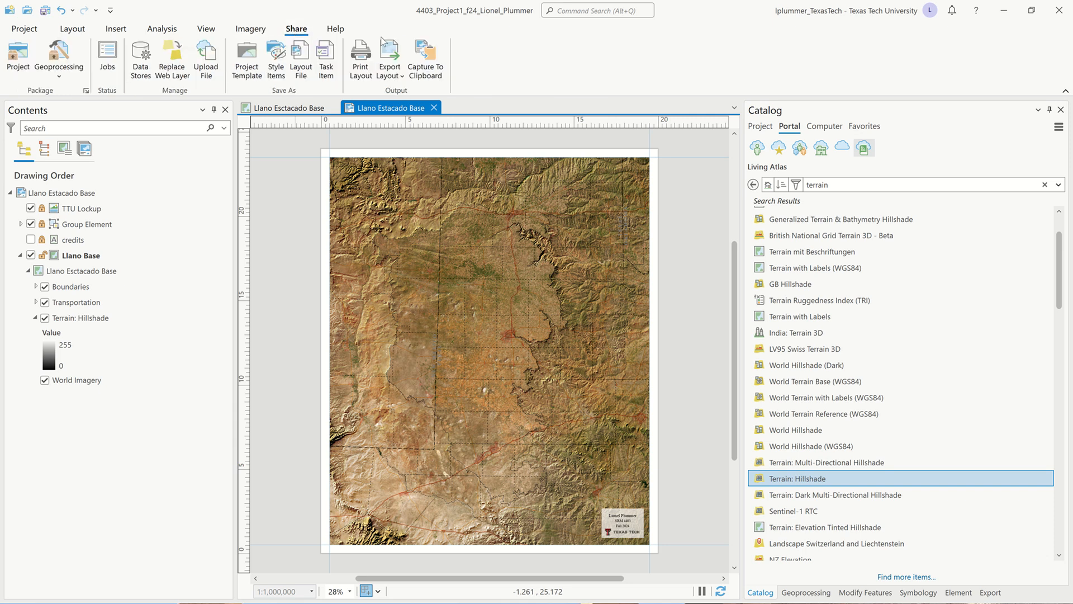
pyautogui.click(391, 51)
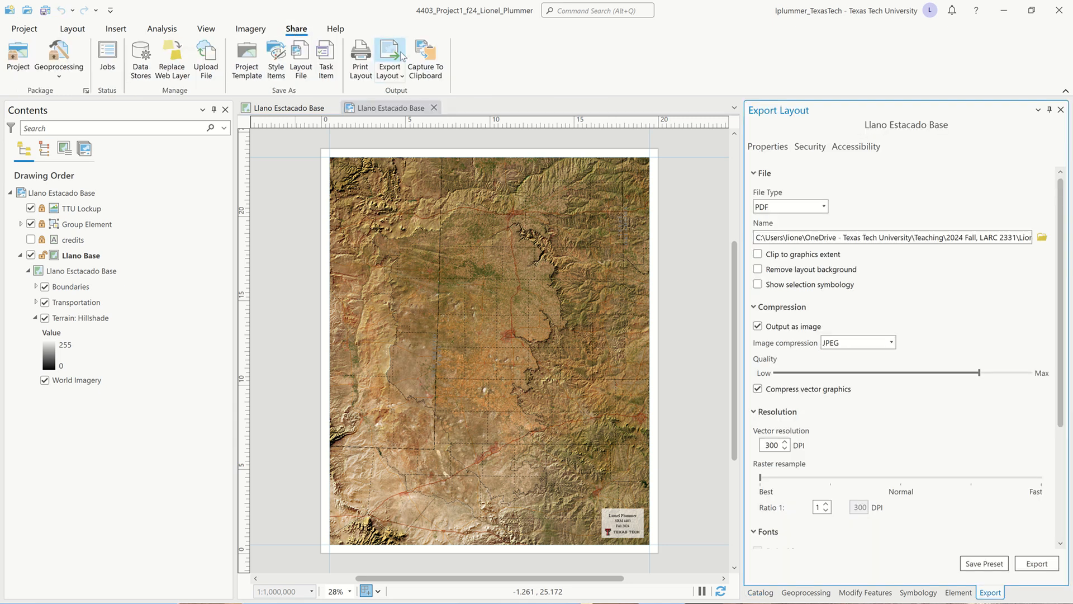
# Set the PDF export destination to the project's 10 Exports folder and add "lab 3" to the Llano Estacado Base file name
pyautogui.click(1043, 238)
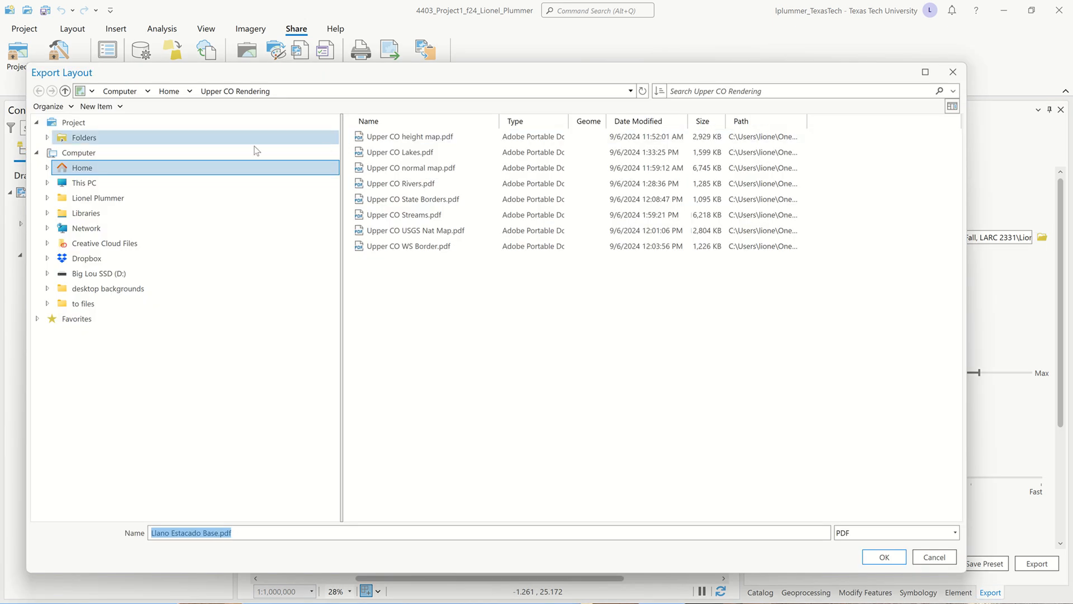
pyautogui.click(149, 124)
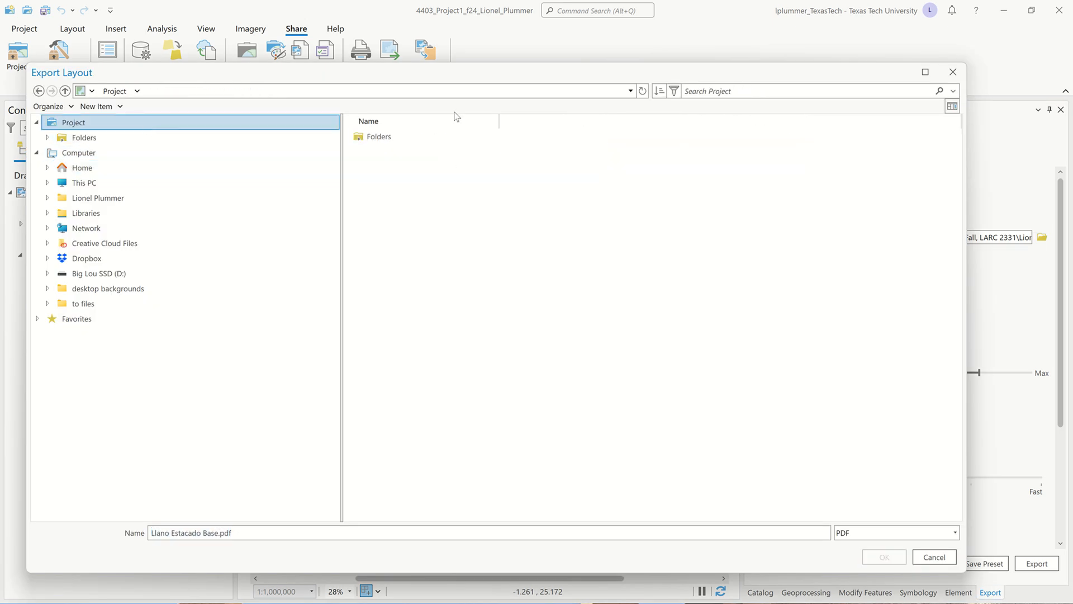
pyautogui.doubleClick(414, 136)
pyautogui.click(412, 136)
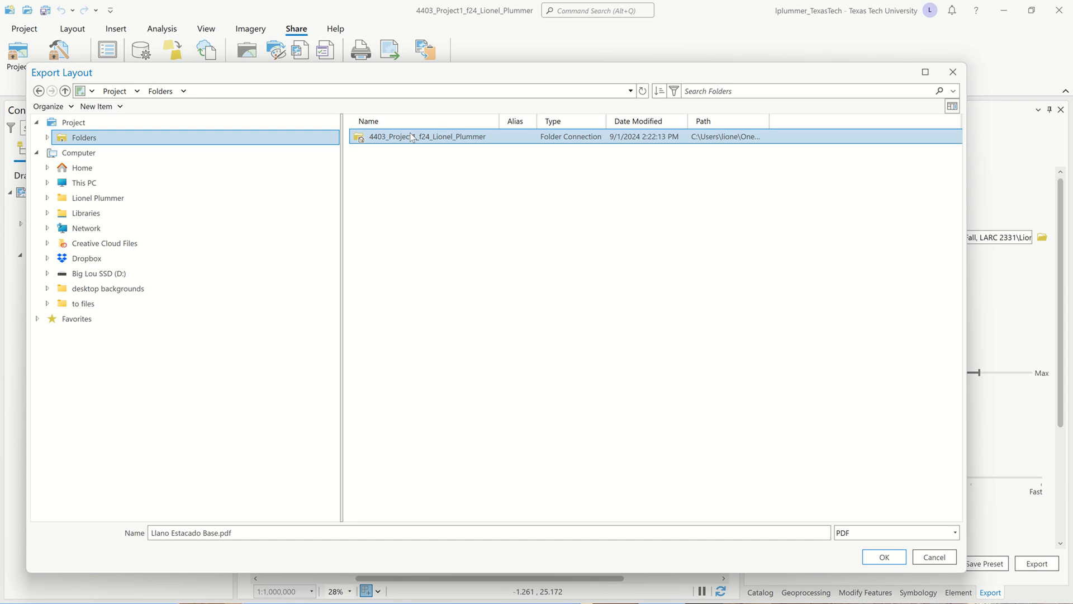
pyautogui.doubleClick(412, 136)
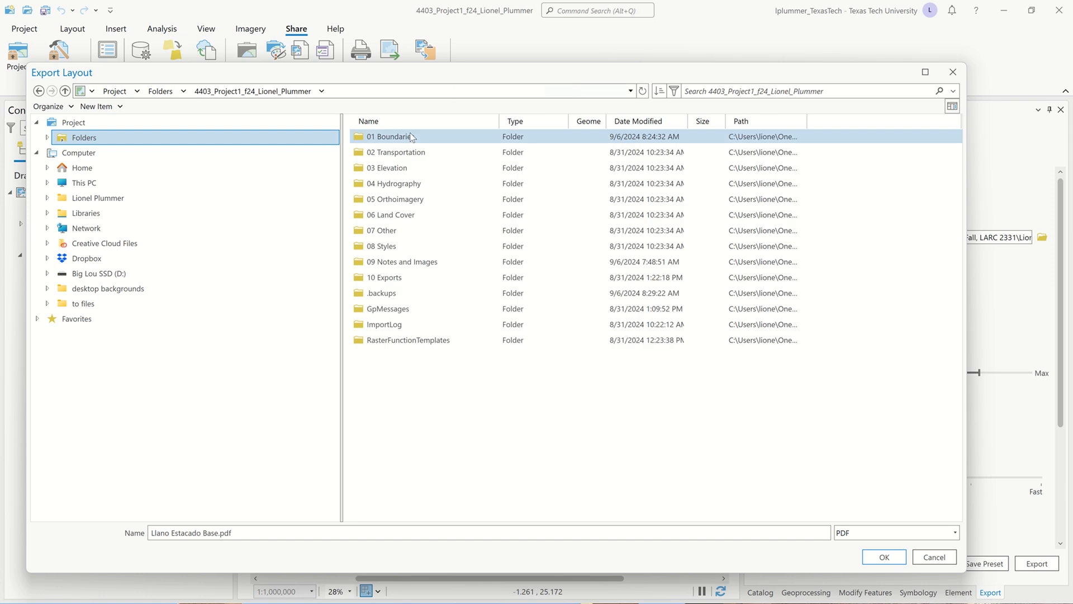
pyautogui.doubleClick(403, 277)
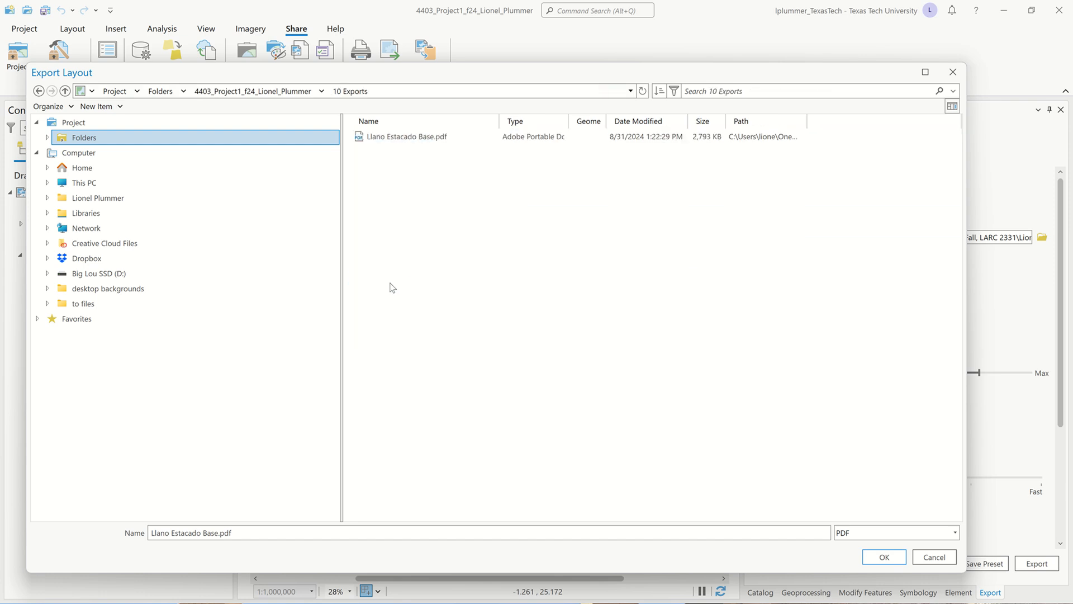
pyautogui.click(217, 534)
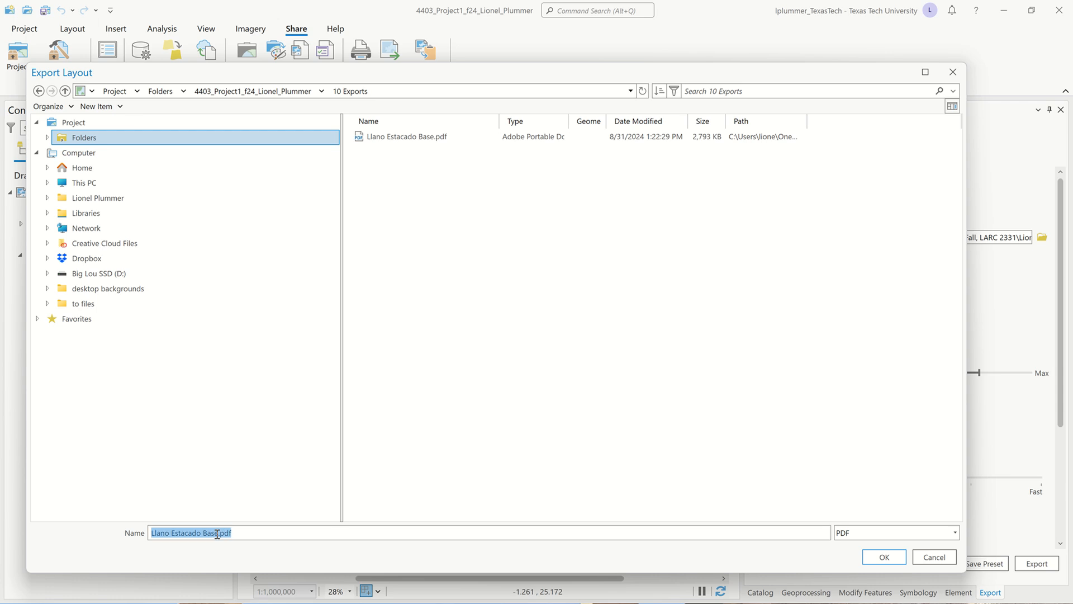
pyautogui.click(217, 534)
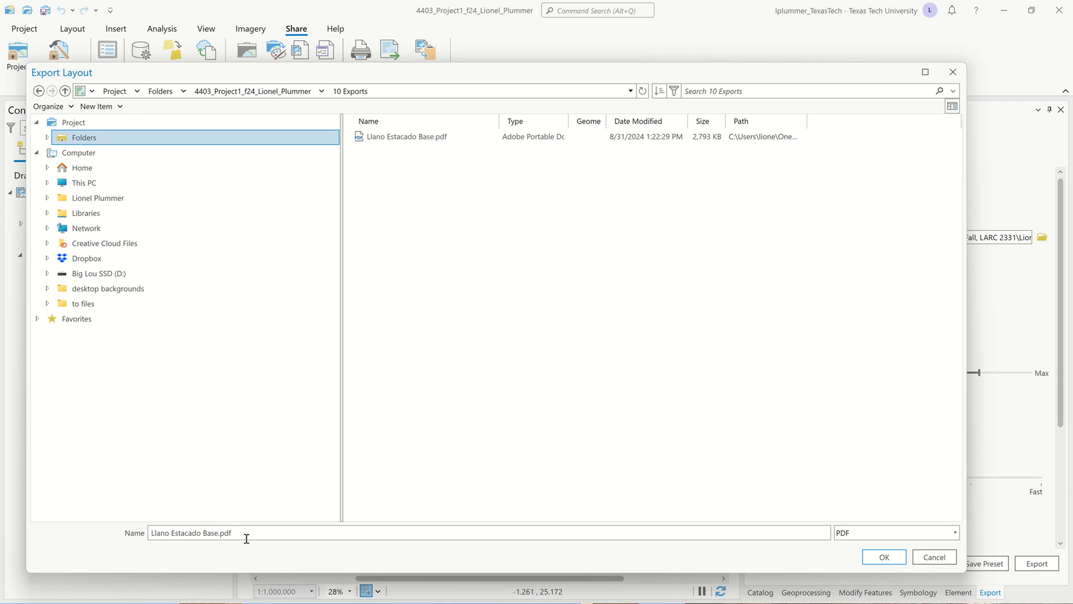
pyautogui.write('lab 3')
pyautogui.click(896, 559)
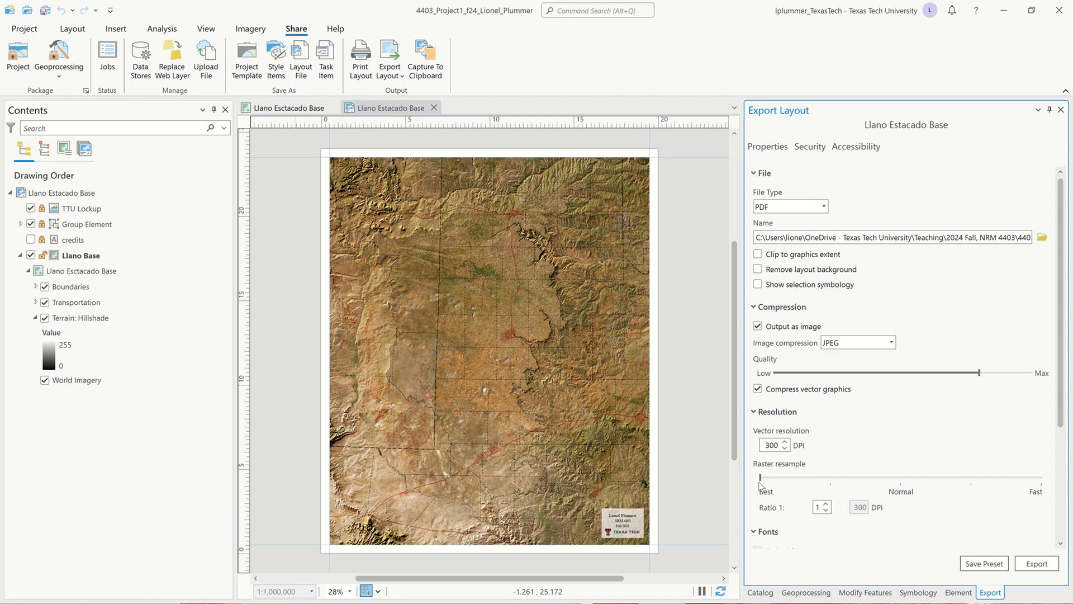
# Set the export's raster resample ratio to 1:2 and review the remaining PDF export options
pyautogui.click(831, 478)
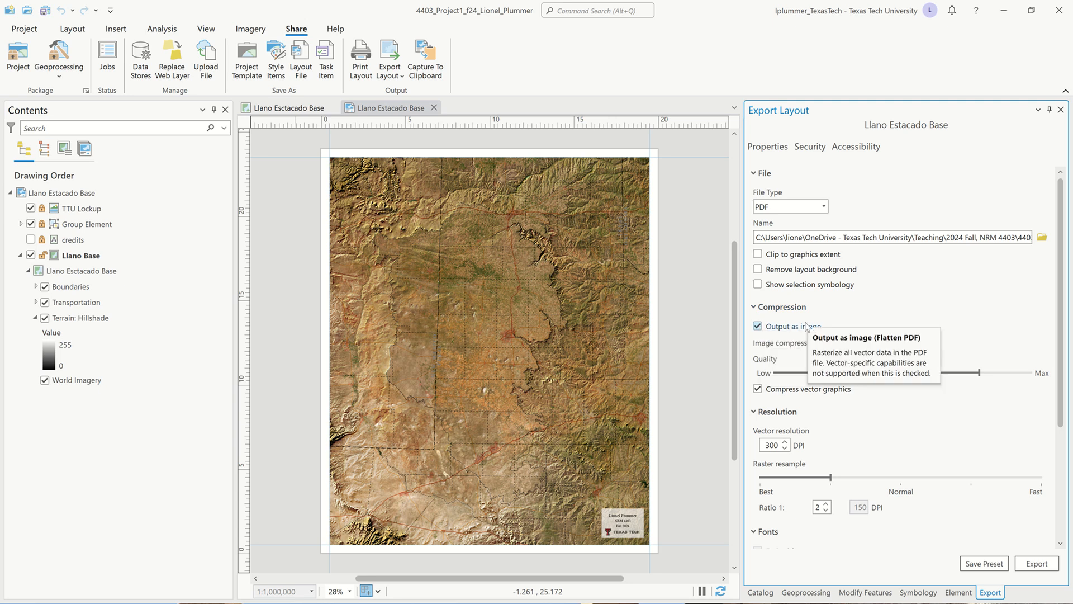
pyautogui.scroll(-2, 806, 326)
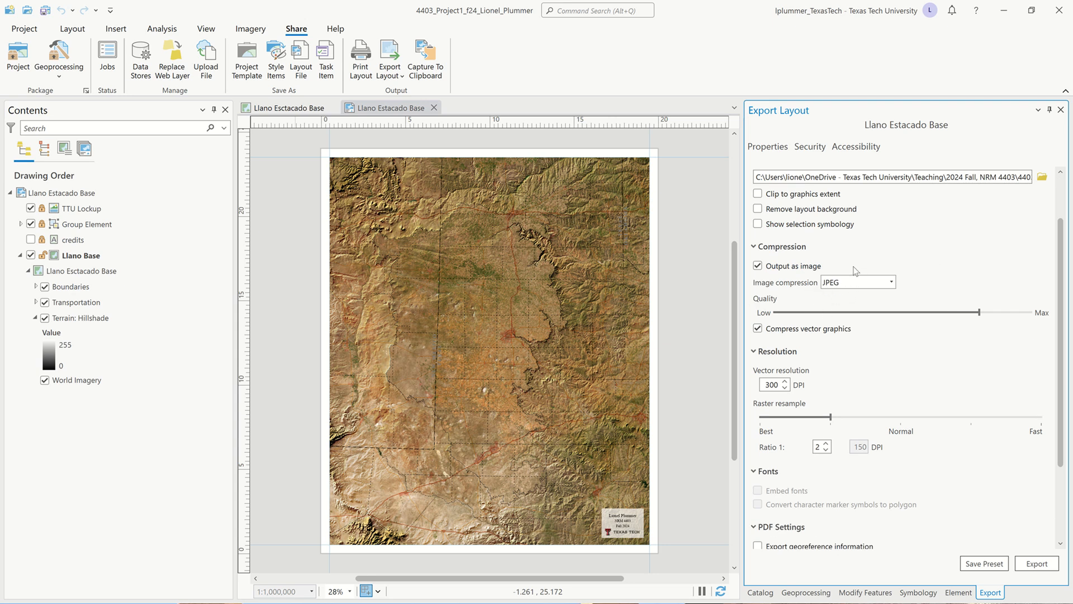
pyautogui.scroll(-3, 858, 335)
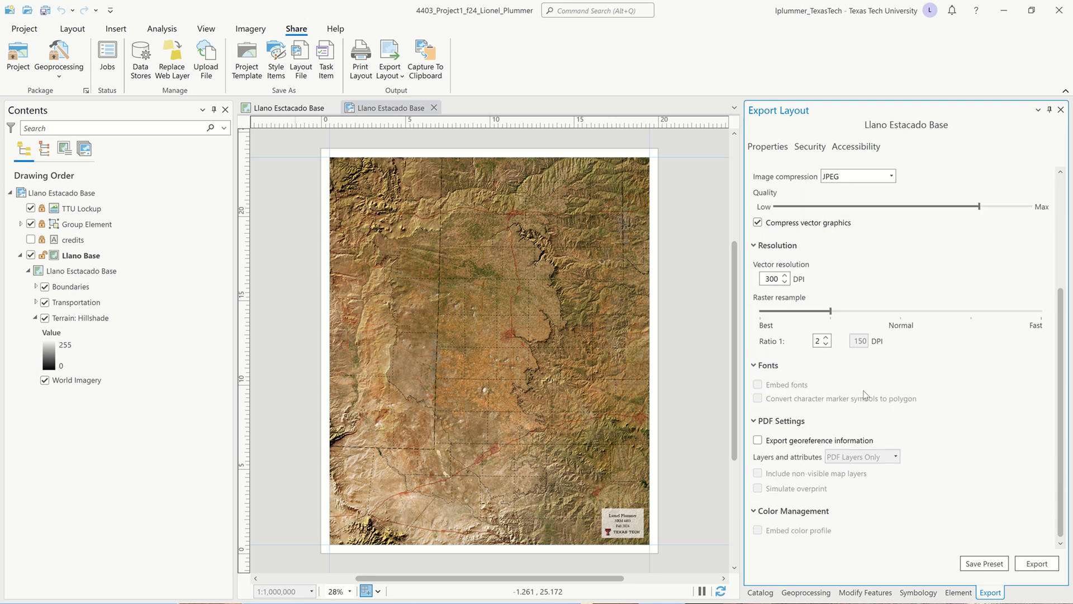
pyautogui.scroll(5, 864, 390)
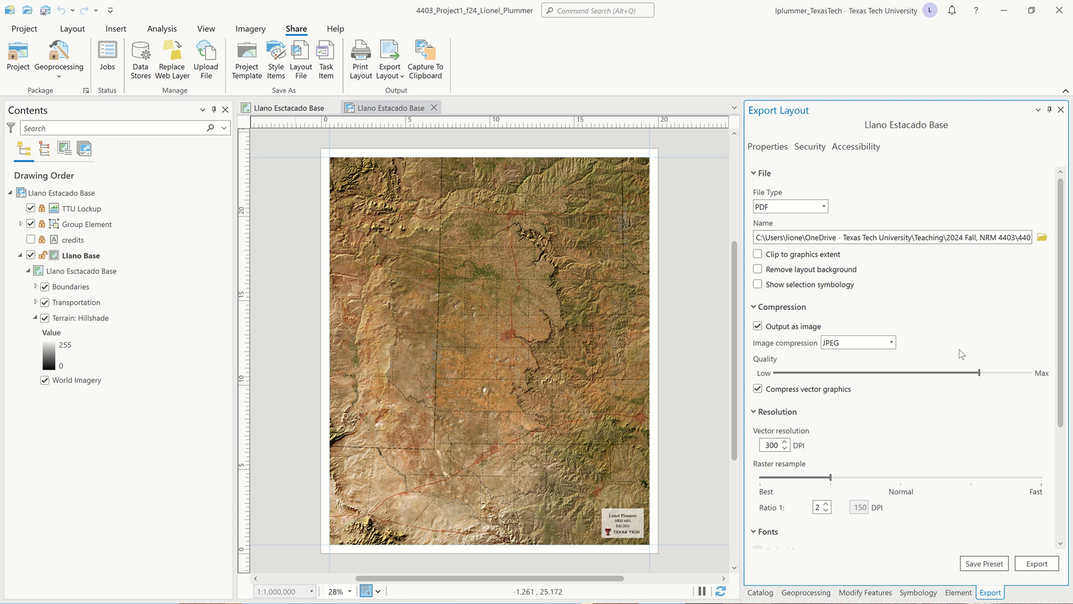
pyautogui.scroll(-3, 960, 350)
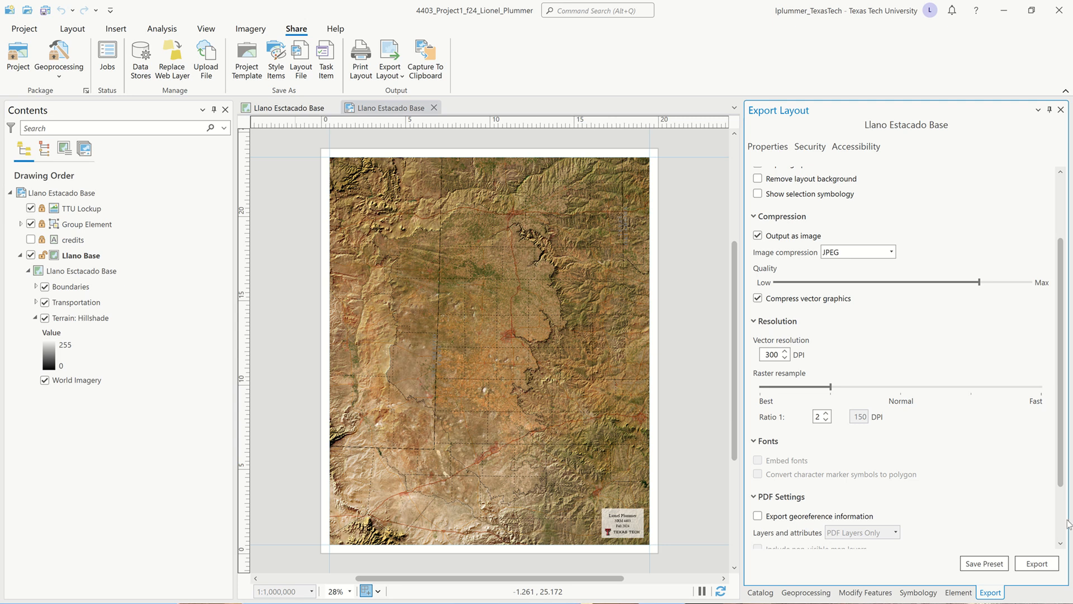